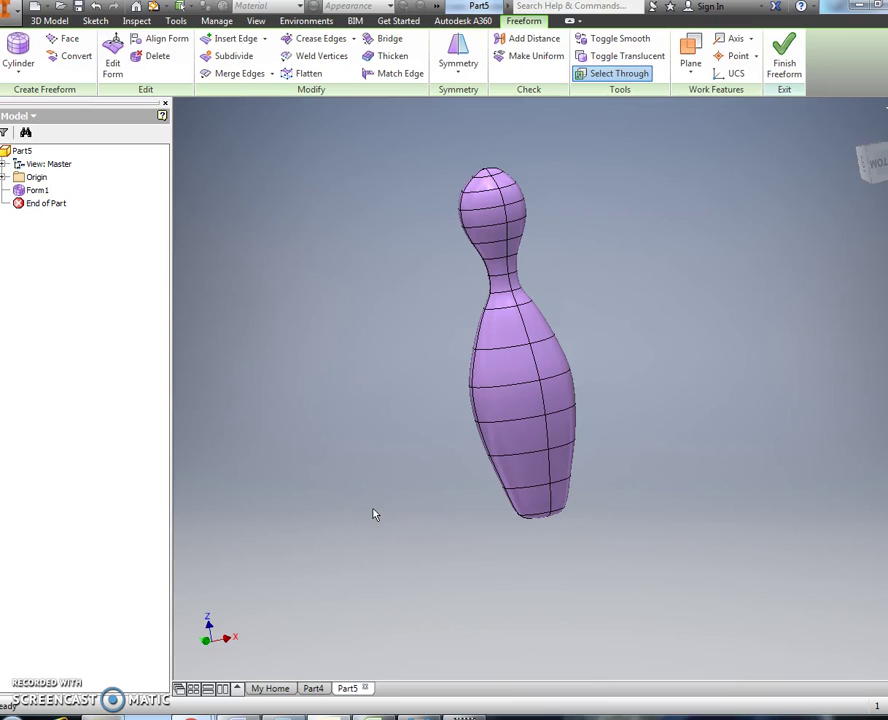
{"action": "left_click", "coordinate": [371, 501]}
{"action": "left_click", "coordinate": [371, 494]}
{"action": "left_click", "coordinate": [425, 344]}
{"action": "middle_click_drag", "start_coordinate": [529, 277], "coordinate": [453, 293], "text": "shift"}
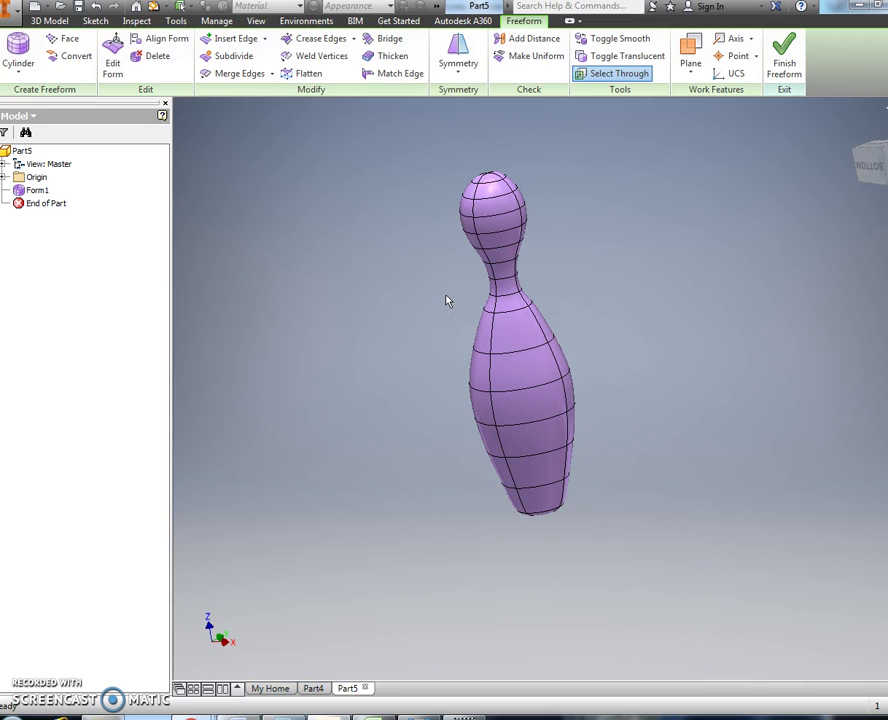
{"action": "left_click", "coordinate": [440, 305]}
{"action": "left_click", "coordinate": [510, 296]}
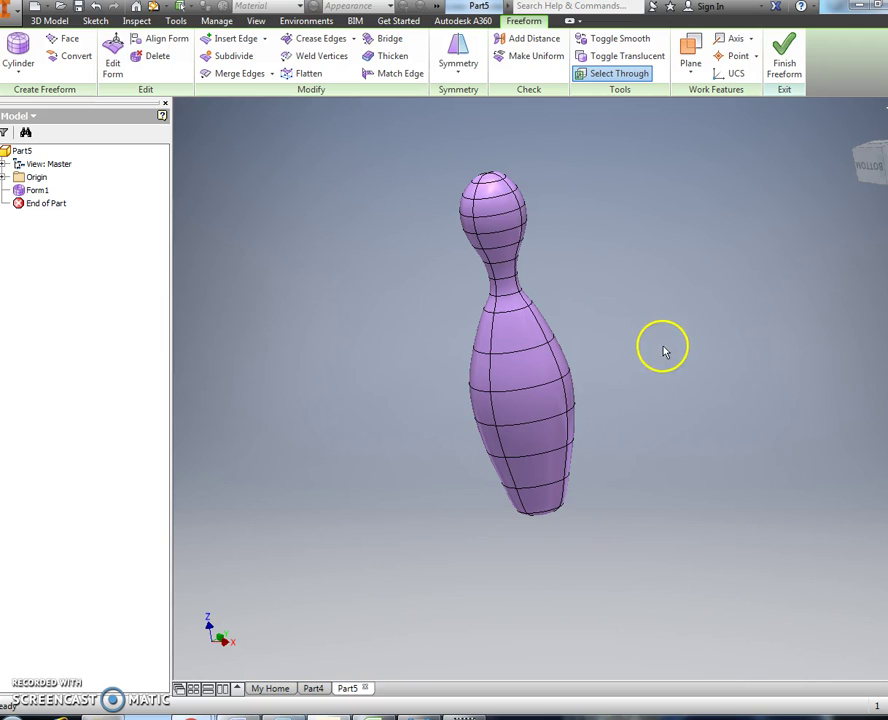
Finish the freeform editing of the bowling pin to turn it into a solid body.
{"action": "left_click", "coordinate": [800, 50]}
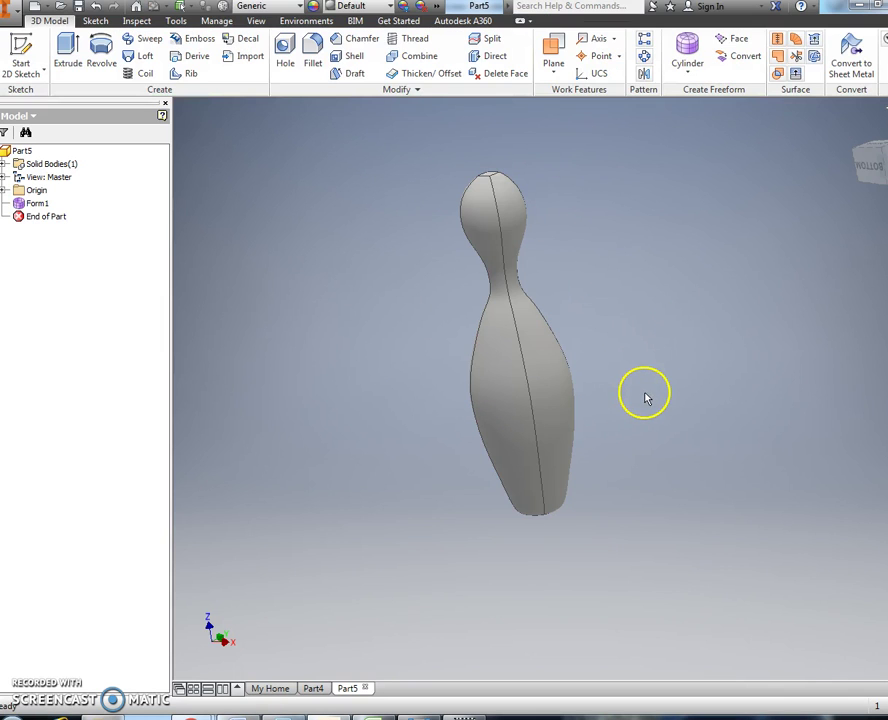
{"action": "middle_click_drag", "start_coordinate": [663, 403], "coordinate": [528, 422], "text": "shift"}
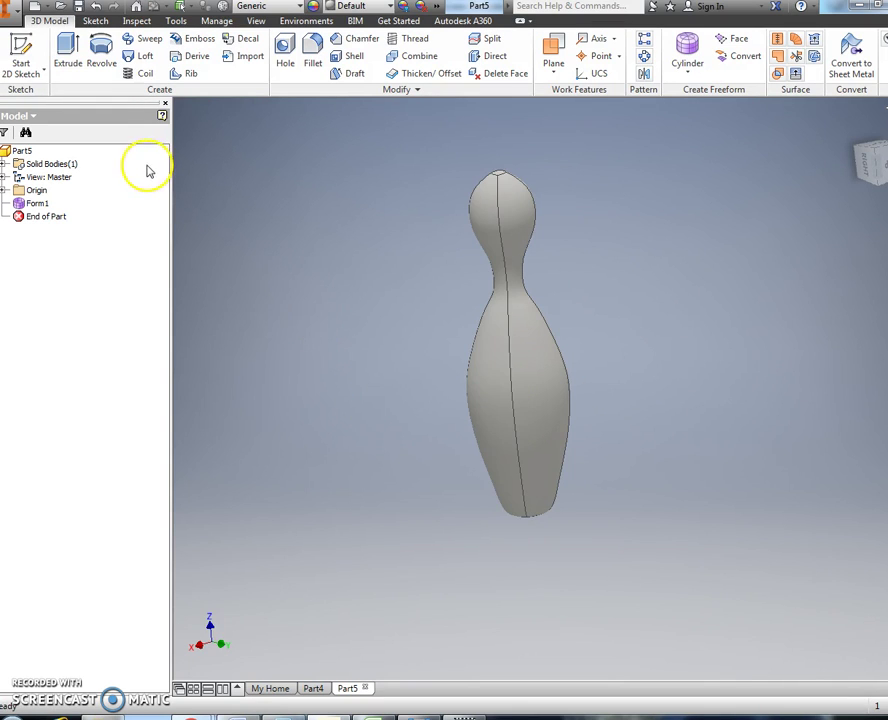
Create a new part from the English Standard (in).ipt template.
{"action": "left_click", "coordinate": [8, 10]}
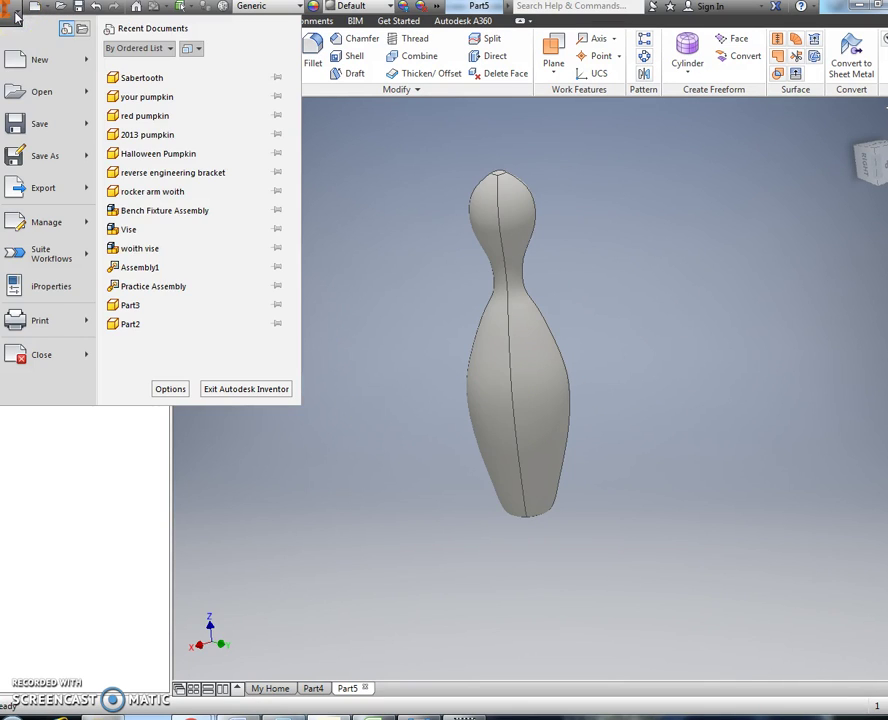
{"action": "left_click", "coordinate": [24, 60]}
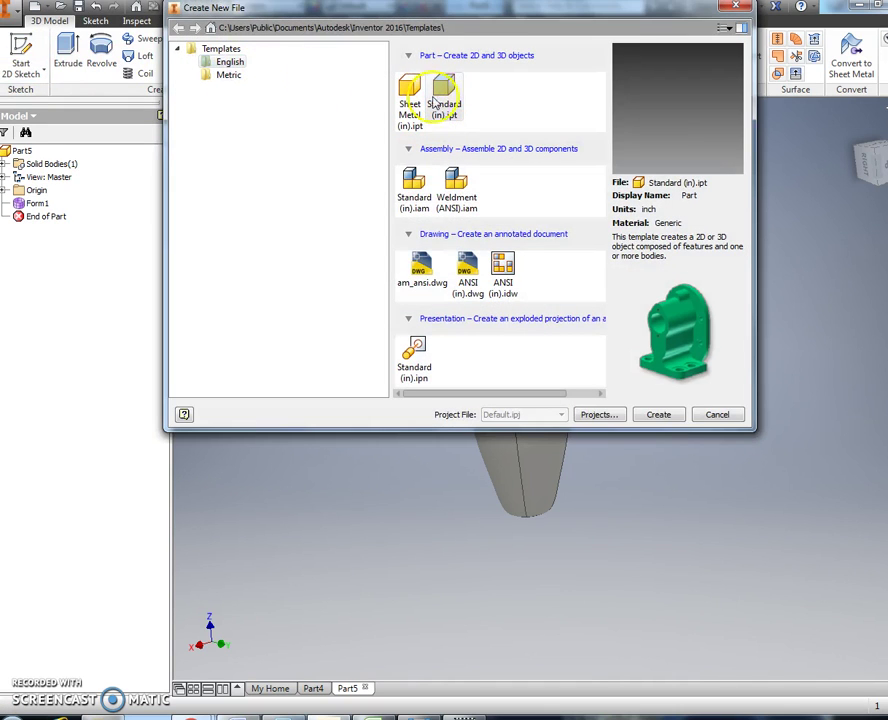
{"action": "left_click", "coordinate": [449, 103]}
{"action": "double_click", "coordinate": [449, 103]}
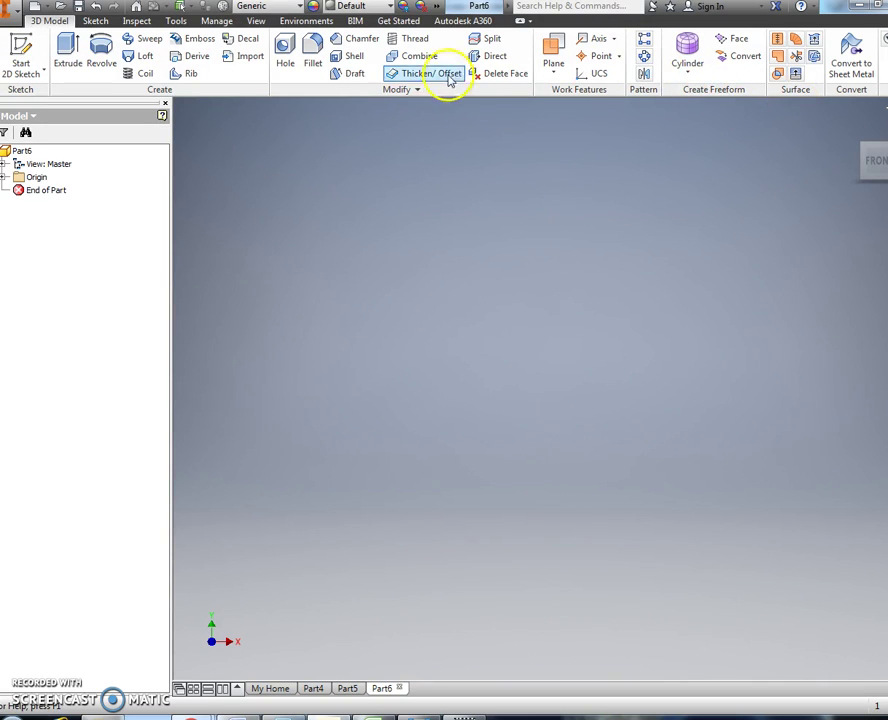
{"action": "left_click", "coordinate": [690, 65]}
{"action": "left_click", "coordinate": [677, 95]}
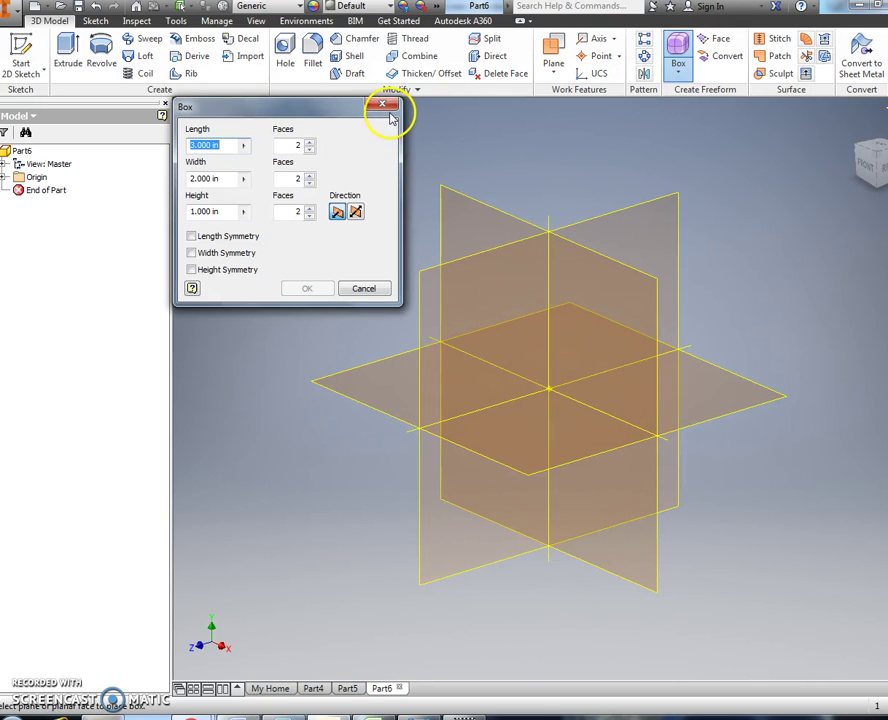
{"action": "left_click", "coordinate": [388, 104]}
Place a freeform cylinder on the XZ plane centred at the origin, with a radius of 2.25 and a height of 15 inches.
{"action": "left_click", "coordinate": [674, 84]}
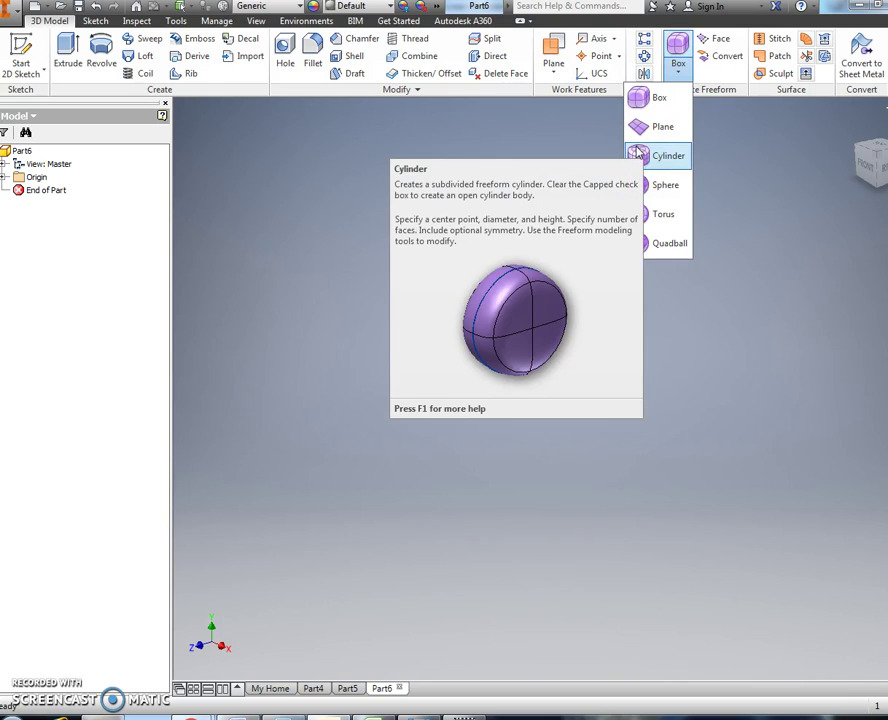
{"action": "left_click", "coordinate": [664, 155]}
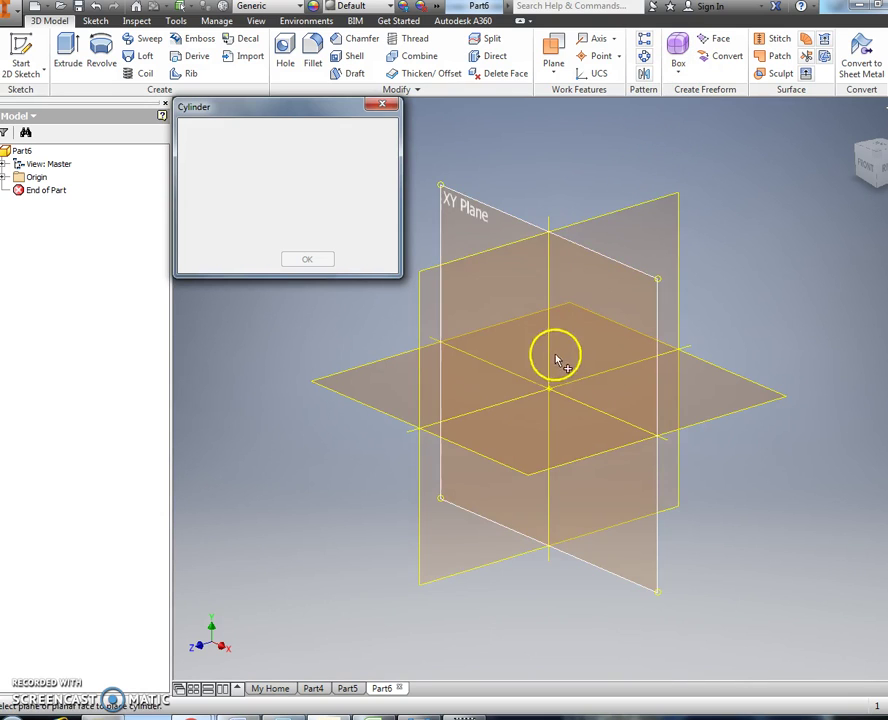
{"action": "left_click", "coordinate": [546, 400]}
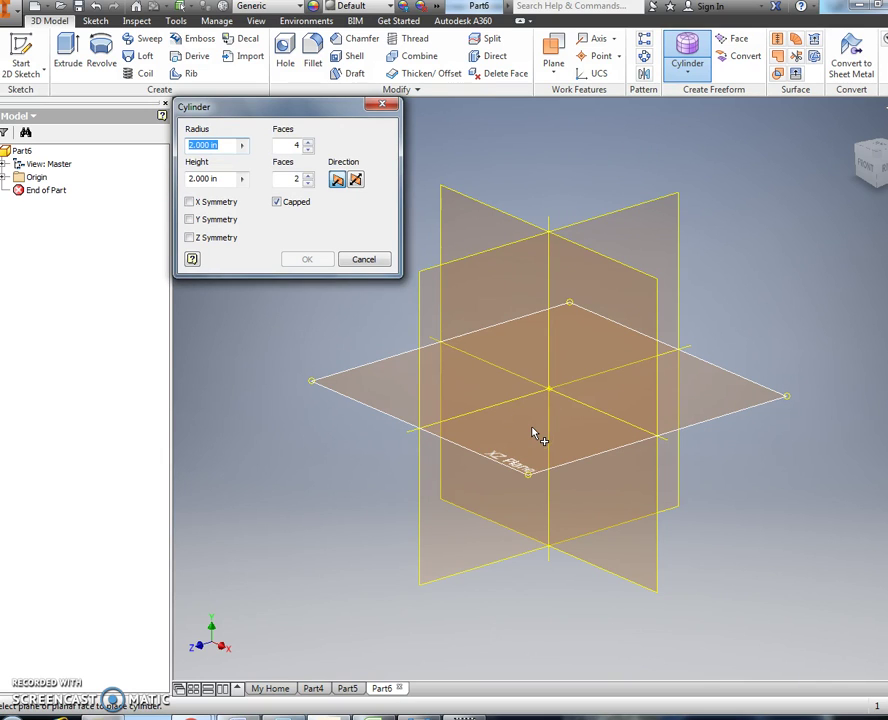
{"action": "left_click", "coordinate": [535, 430]}
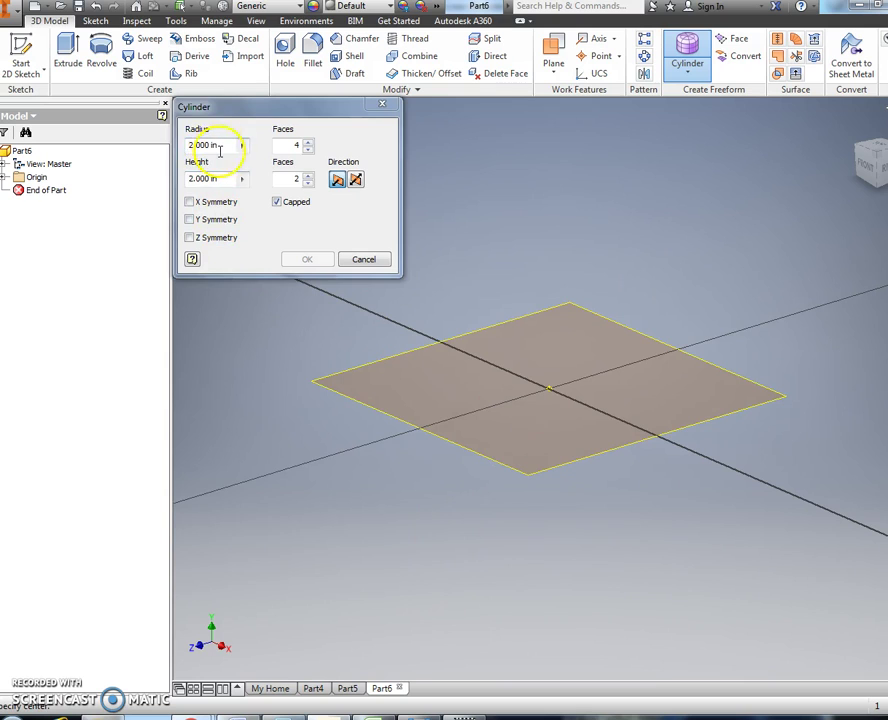
{"action": "left_click_drag", "start_coordinate": [219, 147], "coordinate": [92, 138]}
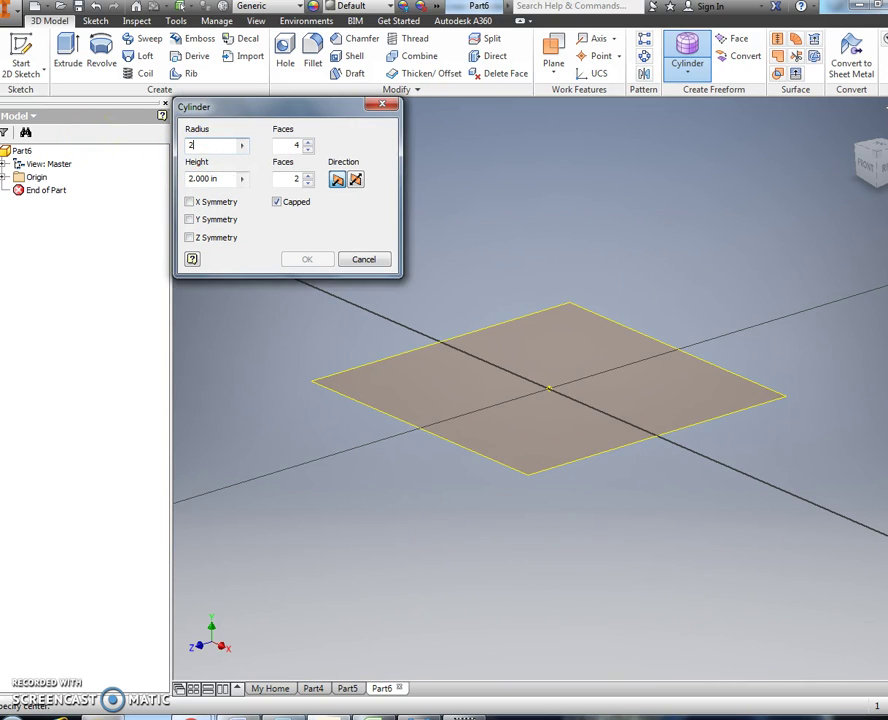
{"action": "type", "text": "2.25"}
{"action": "left_click", "coordinate": [228, 176]}
{"action": "type", "text": "15"}
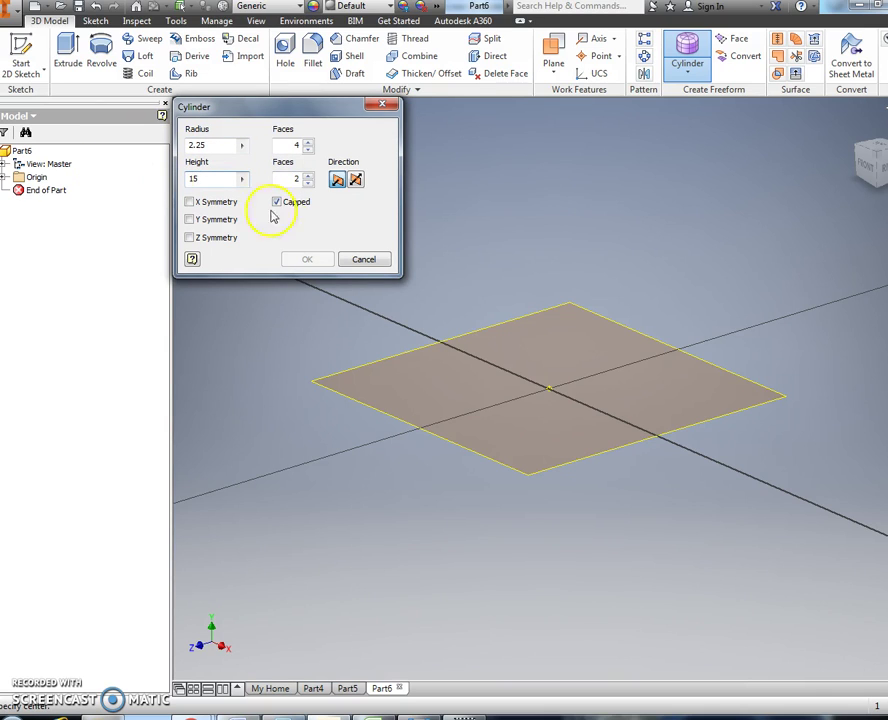
{"action": "left_click", "coordinate": [513, 397]}
{"action": "left_click", "coordinate": [550, 388]}
{"action": "left_click", "coordinate": [550, 388]}
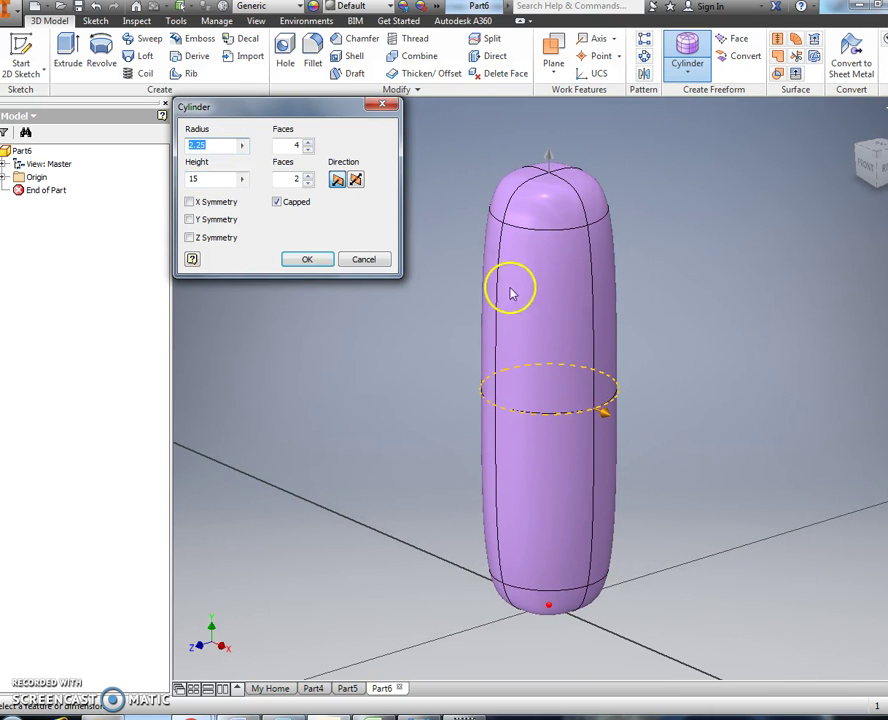
Try higher and lower face counts around the cylinder's circumference, and restore 4 faces.
{"action": "left_click", "coordinate": [309, 146]}
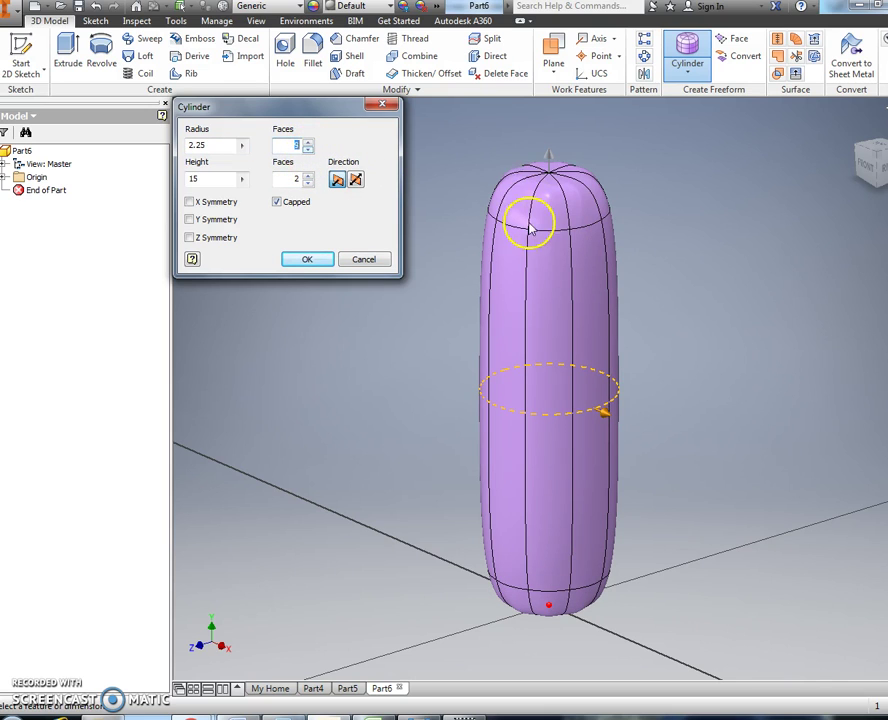
{"action": "left_click", "coordinate": [309, 151]}
{"action": "left_click", "coordinate": [309, 151]}
{"action": "left_click", "coordinate": [309, 151]}
{"action": "left_click", "coordinate": [309, 151]}
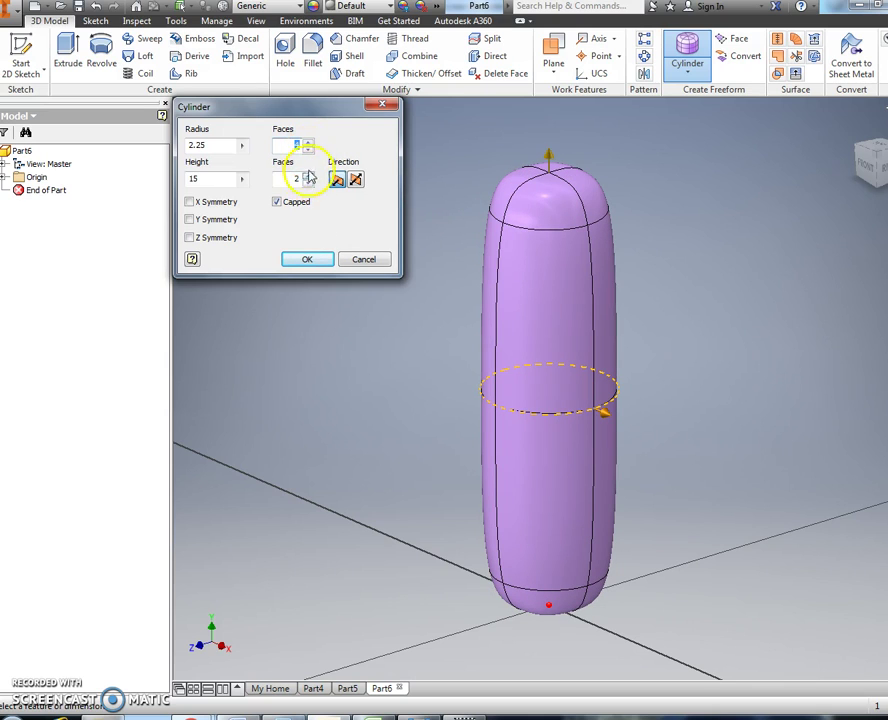
{"action": "left_click", "coordinate": [309, 151]}
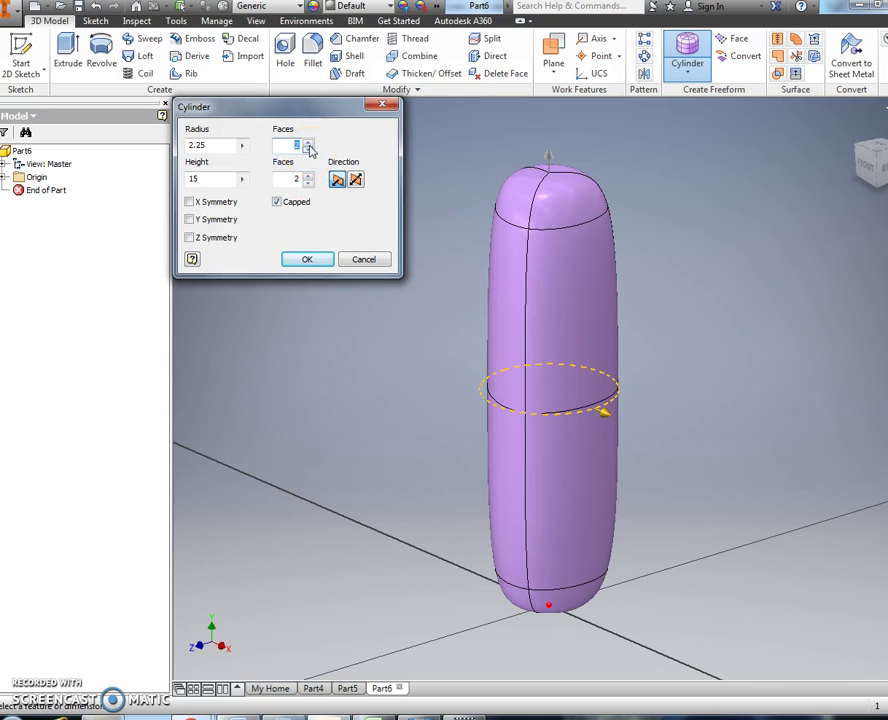
{"action": "left_click", "coordinate": [309, 145]}
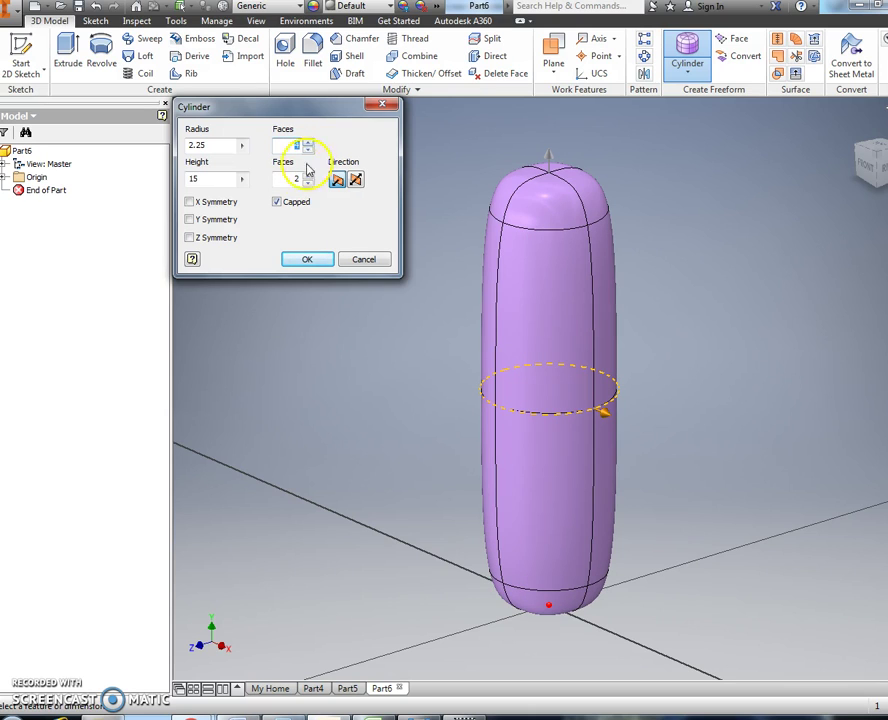
Set the number of faces along the cylinder's height to 12.
{"action": "left_click", "coordinate": [308, 177]}
{"action": "left_click", "coordinate": [308, 177]}
{"action": "left_click", "coordinate": [308, 176]}
{"action": "left_click", "coordinate": [308, 176]}
{"action": "left_click", "coordinate": [308, 177]}
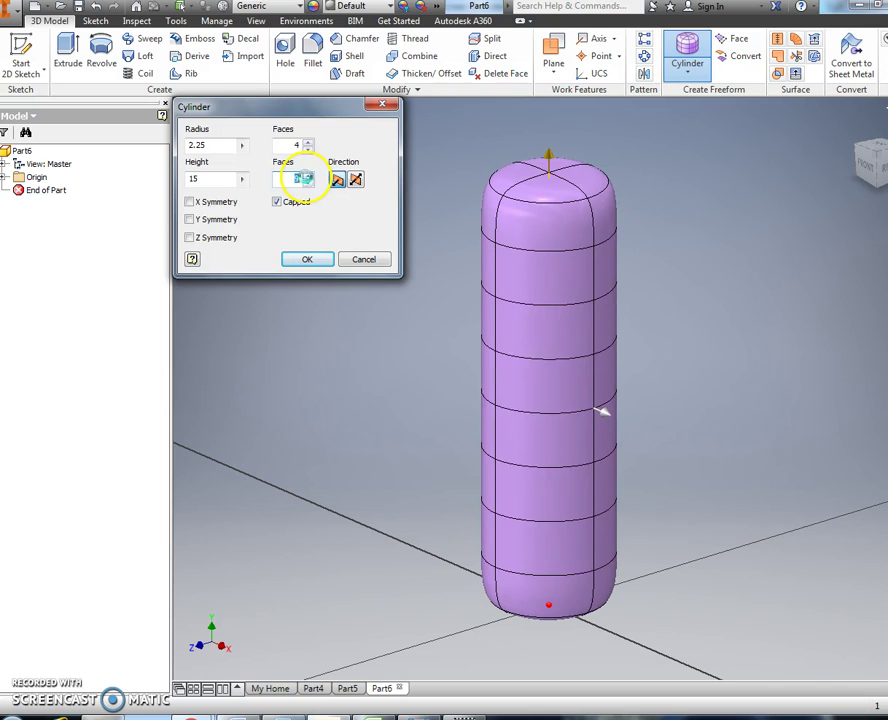
{"action": "left_click", "coordinate": [308, 177]}
{"action": "left_click", "coordinate": [308, 177]}
{"action": "left_click", "coordinate": [308, 177]}
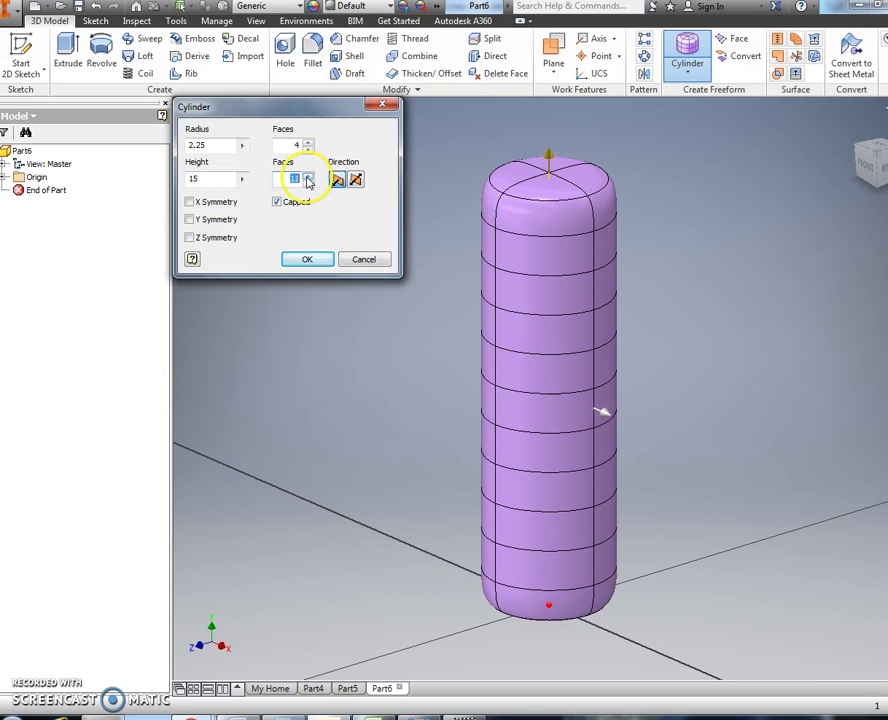
{"action": "left_click", "coordinate": [308, 177]}
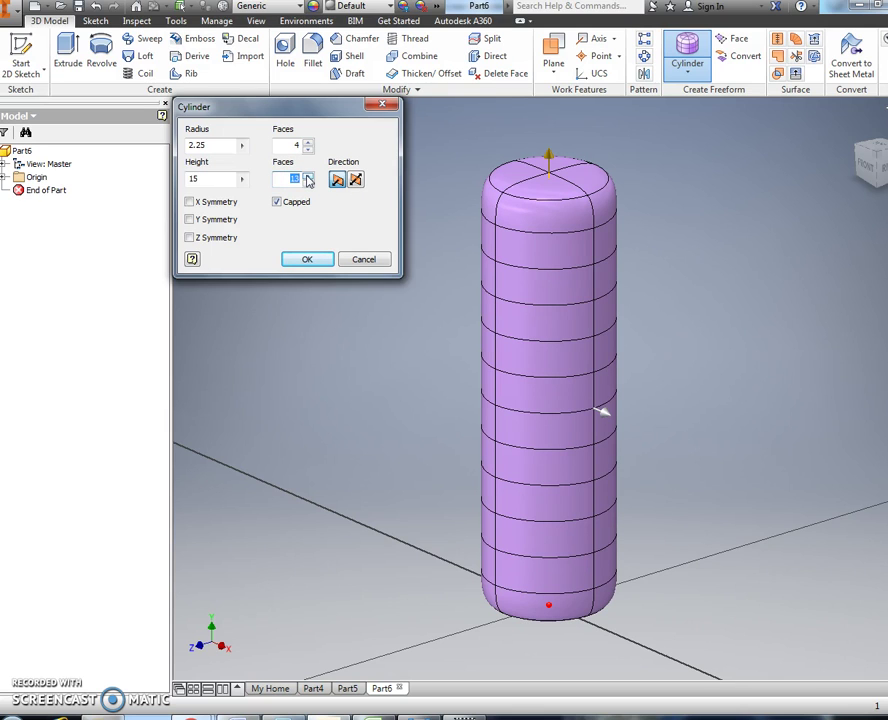
{"action": "left_click", "coordinate": [308, 177]}
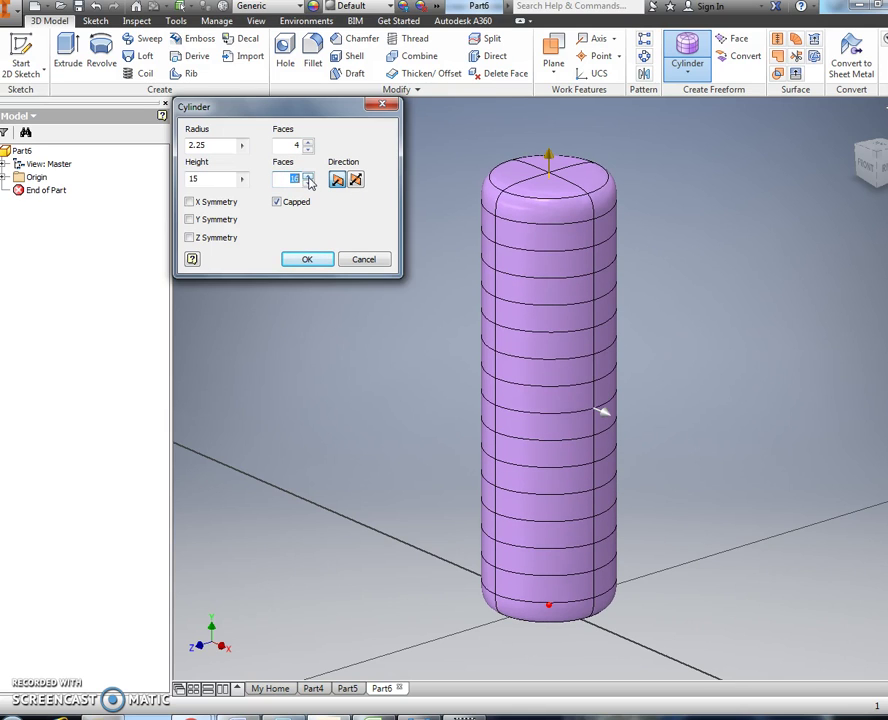
{"action": "mouse_move", "coordinate": [494, 287]}
{"action": "middle_mouse_down", "text": "shift"}
{"action": "mouse_move", "coordinate": [480, 256]}
{"action": "mouse_move", "coordinate": [484, 284]}
{"action": "middle_mouse_up", "text": "shift"}
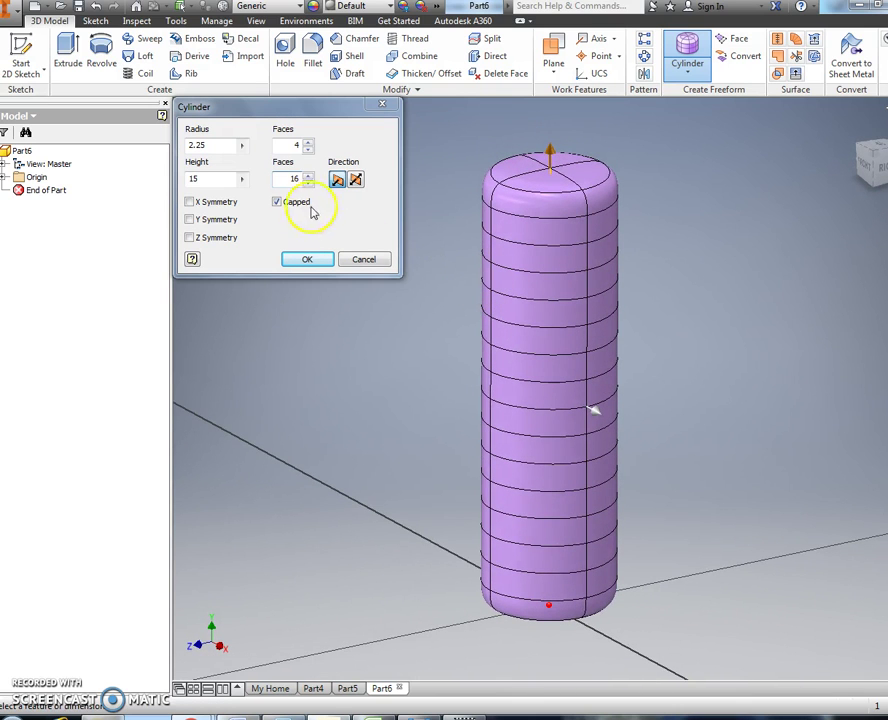
{"action": "left_click", "coordinate": [307, 183]}
{"action": "left_click", "coordinate": [307, 183]}
{"action": "left_click", "coordinate": [307, 183]}
{"action": "left_click", "coordinate": [307, 183]}
Preview the cylinder without caps, restore the Capped option and create the freeform body.
{"action": "left_click", "coordinate": [277, 203]}
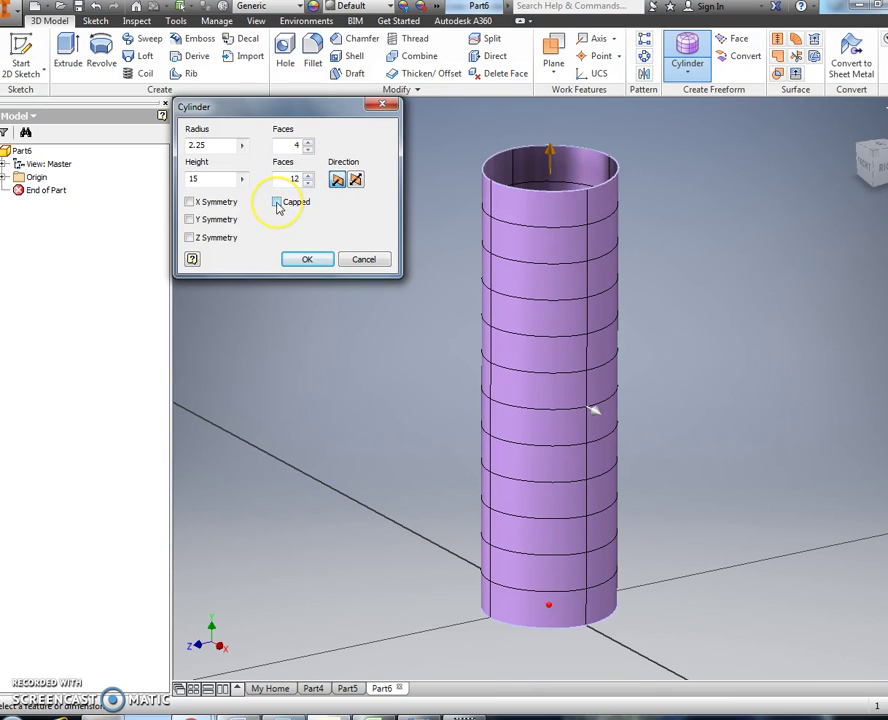
{"action": "left_click", "coordinate": [277, 203]}
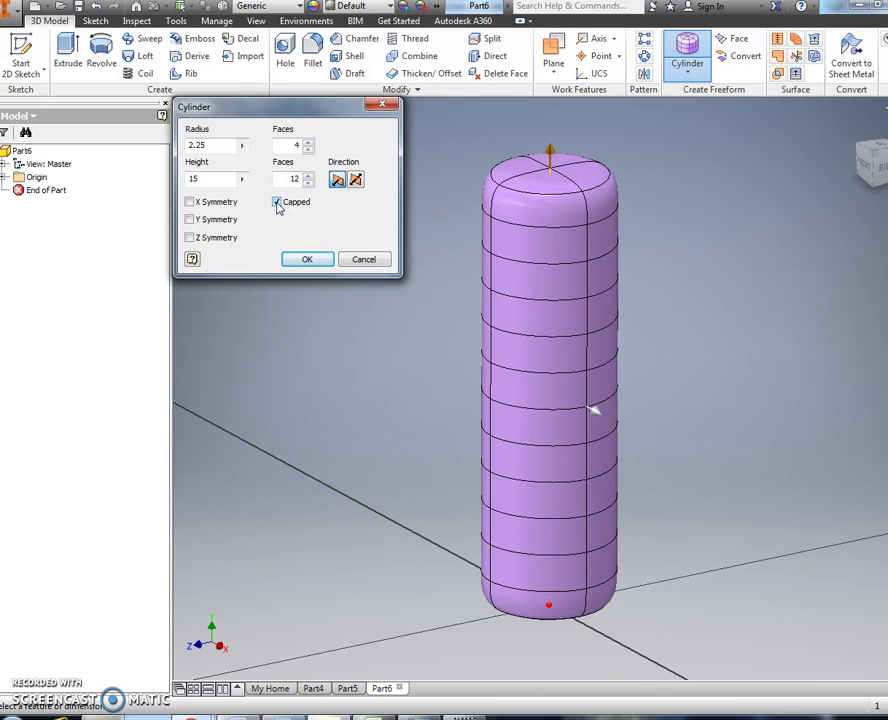
{"action": "left_click", "coordinate": [311, 259]}
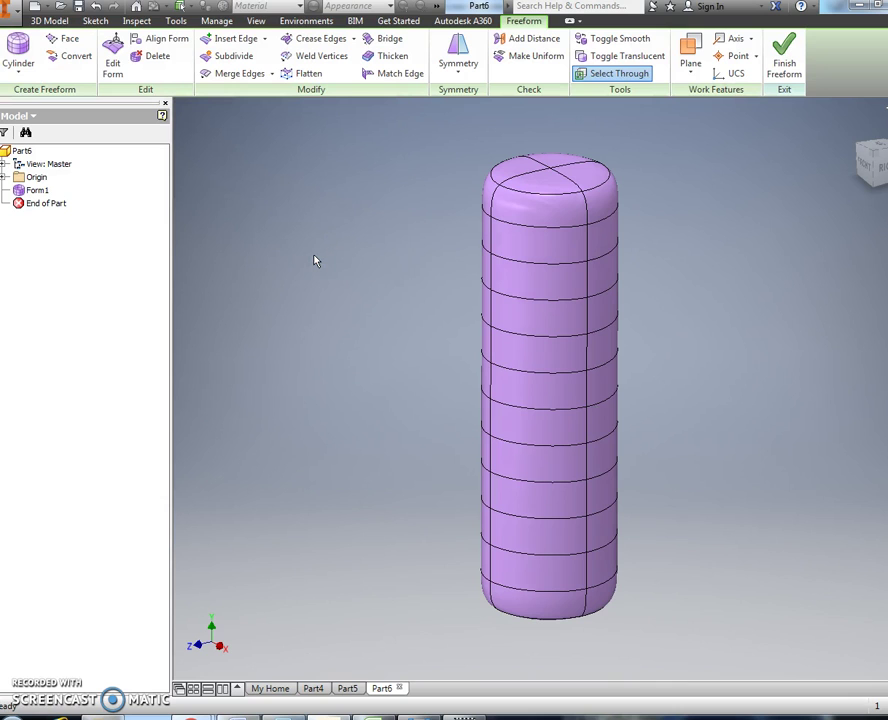
Start Edit Form on the edge at the cylinder's bottom end and extend the selection to its full loop.
{"action": "scroll", "coordinate": [396, 264], "scroll_direction": "down", "scroll_amount": 4}
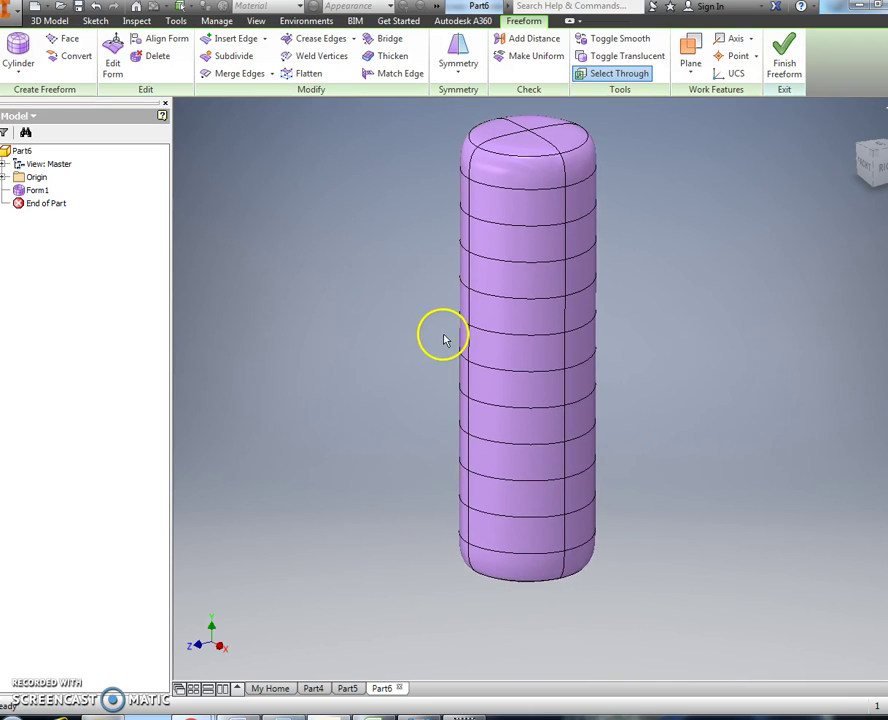
{"action": "scroll", "coordinate": [444, 341], "scroll_direction": "up", "scroll_amount": 4}
{"action": "scroll", "coordinate": [352, 329], "scroll_direction": "down", "scroll_amount": 4}
{"action": "right_click", "coordinate": [323, 345]}
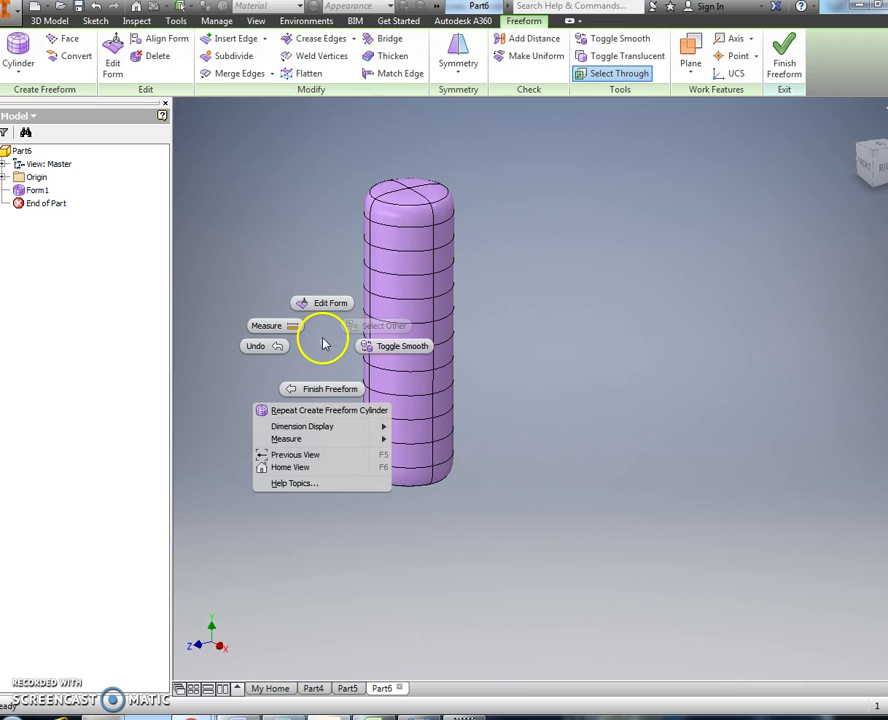
{"action": "left_click", "coordinate": [323, 345]}
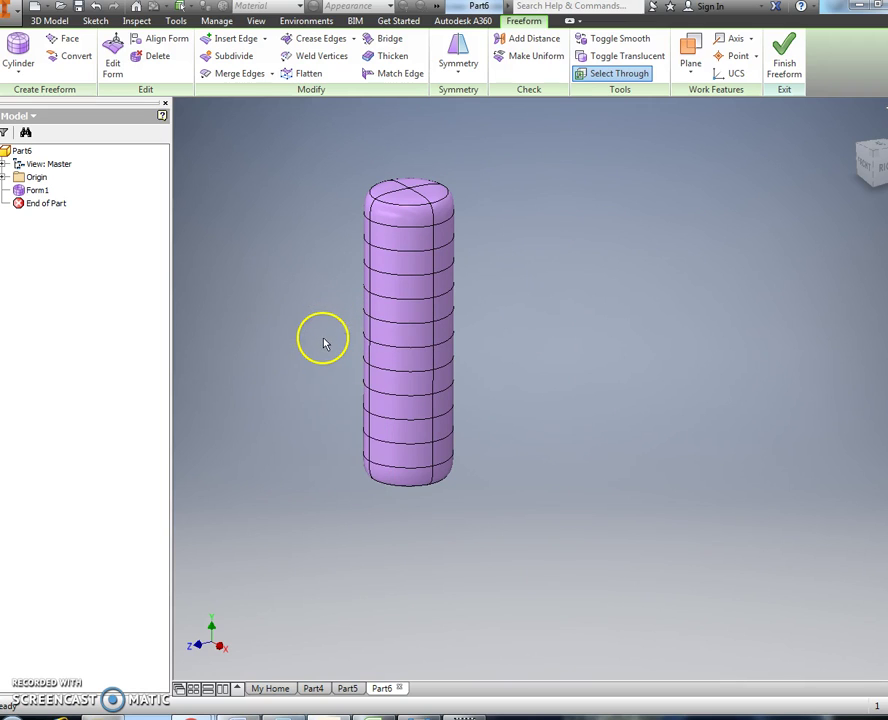
{"action": "right_click", "coordinate": [386, 490]}
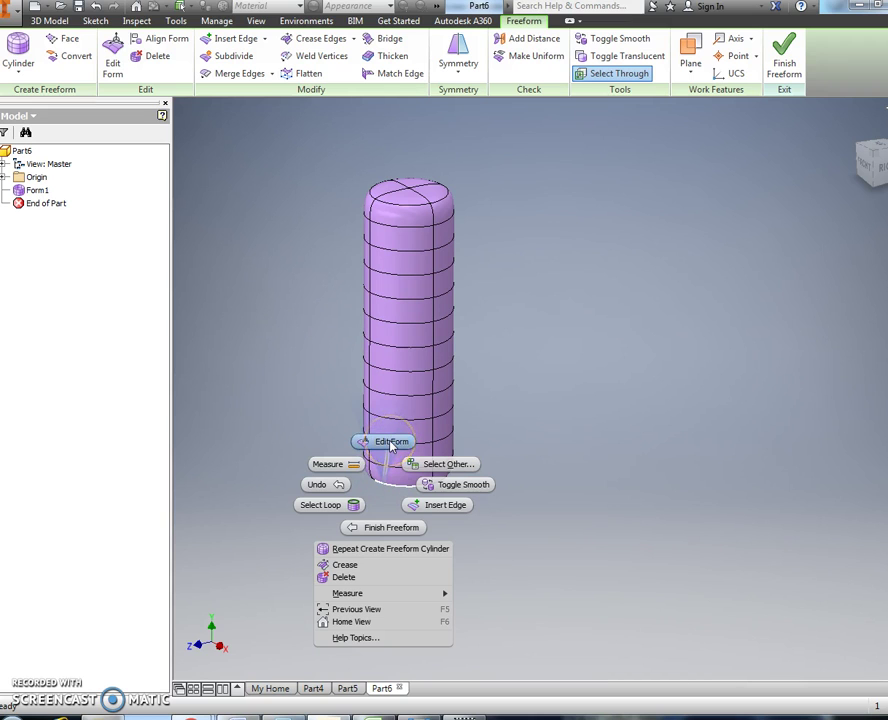
{"action": "left_click_drag", "start_coordinate": [390, 447], "coordinate": [388, 441]}
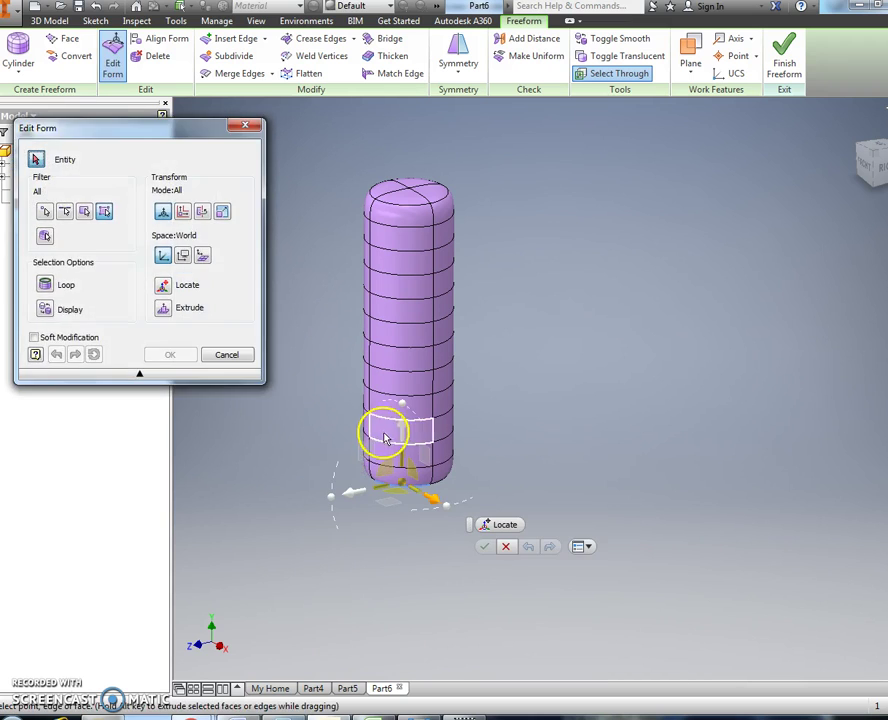
{"action": "left_click", "coordinate": [44, 286]}
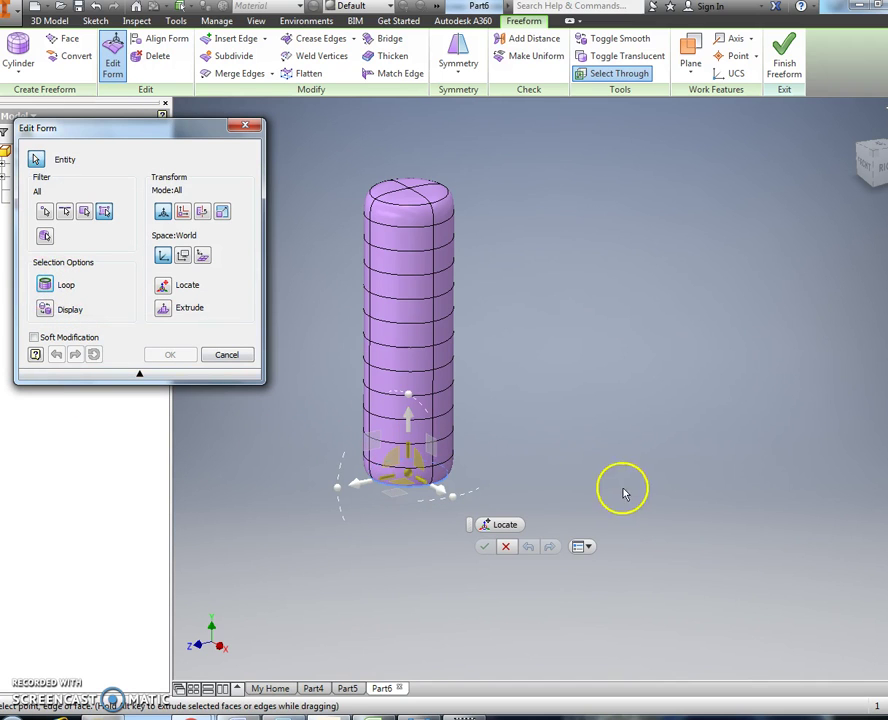
Scale the loop at the cylinder's bottom end within its plane by a factor of .45 and apply the edit.
{"action": "middle_click_drag", "start_coordinate": [626, 493], "coordinate": [341, 377], "text": "shift"}
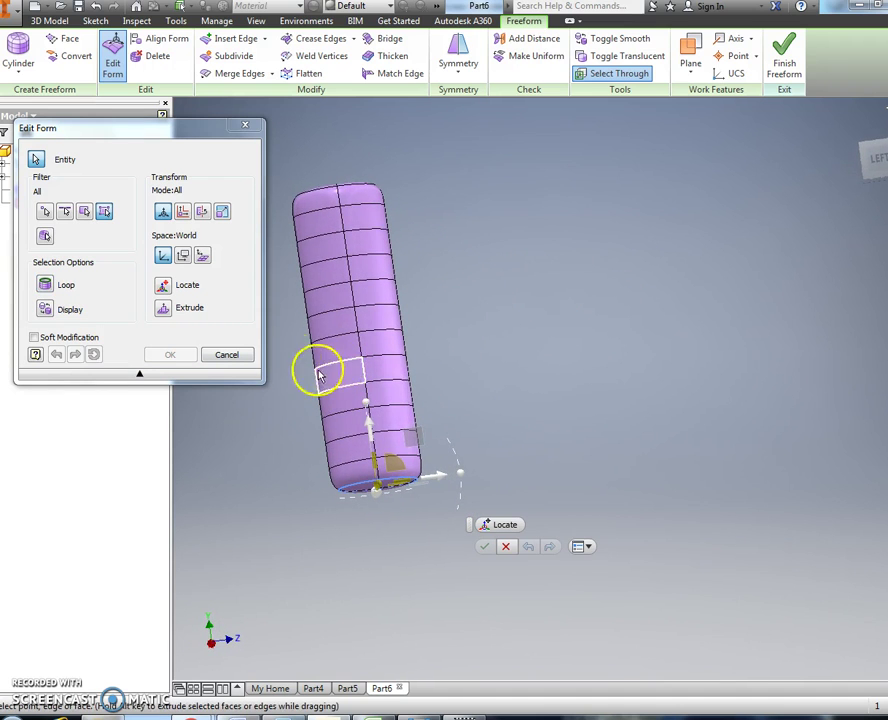
{"action": "left_click", "coordinate": [229, 218]}
{"action": "middle_click_drag", "start_coordinate": [454, 381], "coordinate": [502, 405], "text": "shift"}
{"action": "left_click", "coordinate": [489, 414]}
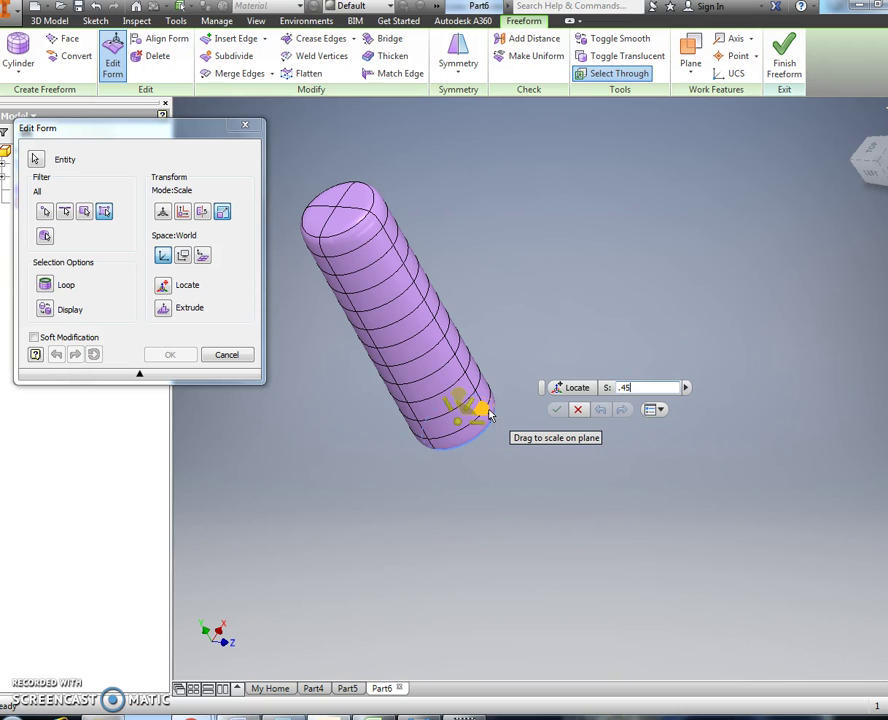
{"action": "key", "text": "Return"}
{"action": "middle_click_drag", "start_coordinate": [487, 465], "coordinate": [452, 438], "text": "shift"}
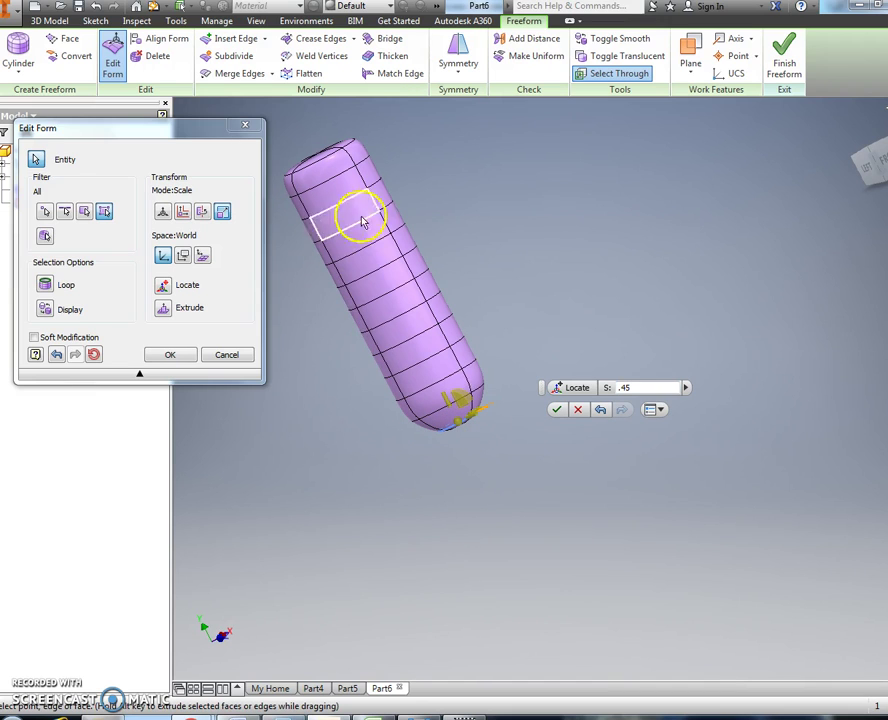
{"action": "left_click", "coordinate": [560, 410]}
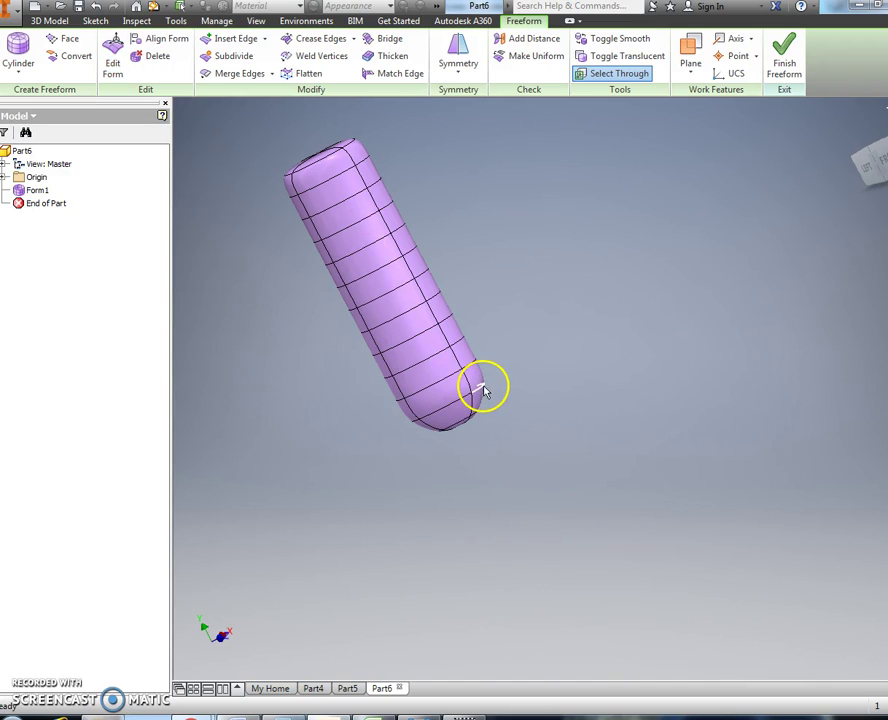
Use Edit Form to scale the second edge loop from the bottom end within its plane by .5.
{"action": "right_click", "coordinate": [482, 391]}
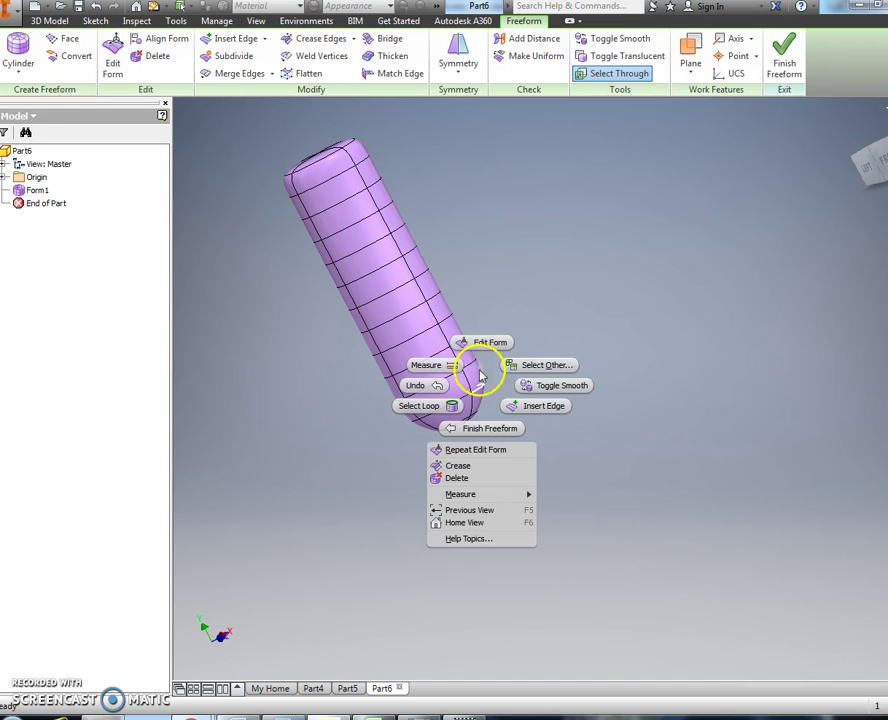
{"action": "left_click_drag", "start_coordinate": [455, 413], "coordinate": [455, 413]}
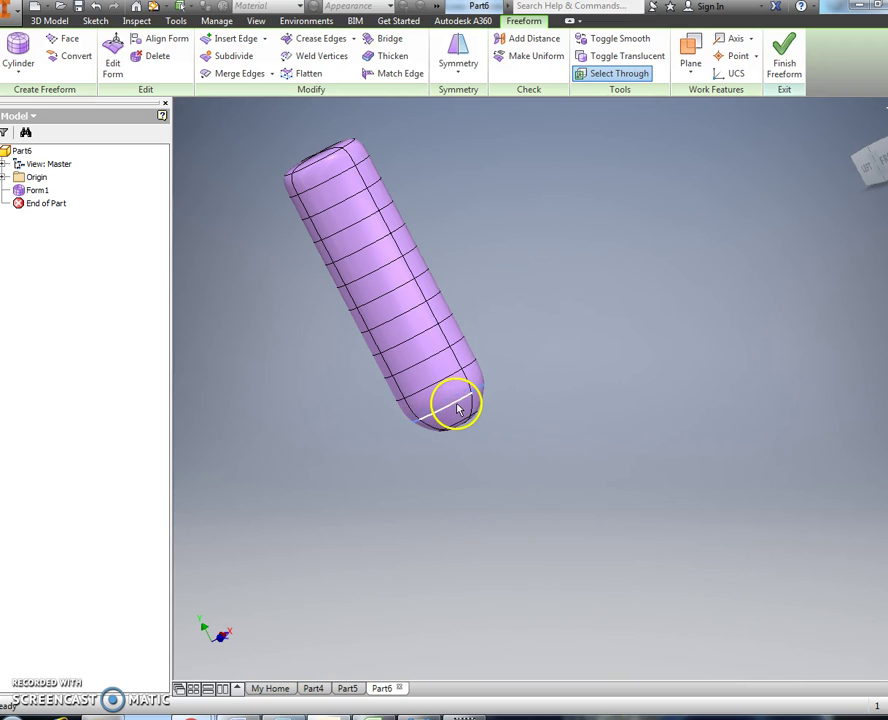
{"action": "right_click", "coordinate": [458, 408]}
{"action": "left_click", "coordinate": [472, 364]}
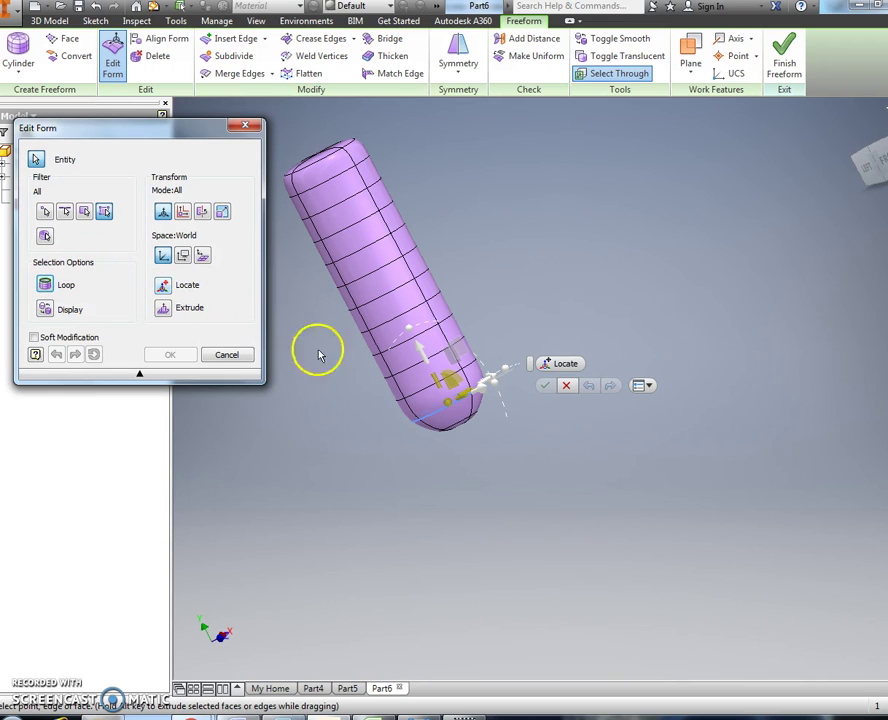
{"action": "left_click", "coordinate": [223, 212]}
{"action": "middle_click_drag", "start_coordinate": [363, 387], "coordinate": [360, 423], "text": "shift"}
{"action": "scroll", "coordinate": [474, 398], "scroll_direction": "down", "scroll_amount": 5}
{"action": "scroll", "coordinate": [474, 399], "scroll_direction": "up", "scroll_amount": 3}
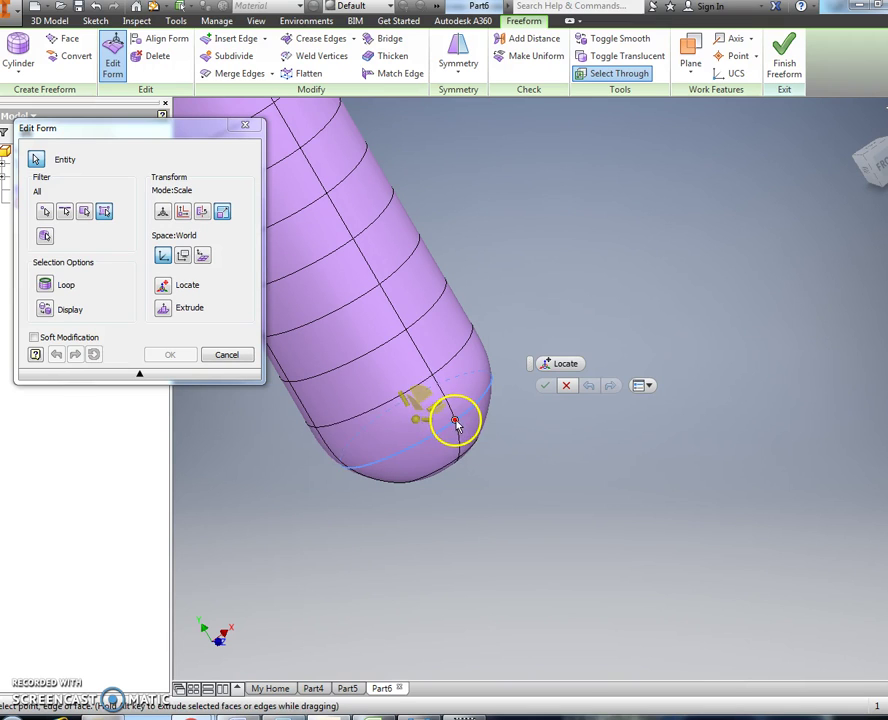
{"action": "mouse_move", "coordinate": [440, 410]}
{"action": "left_mouse_down"}
{"action": "mouse_move", "coordinate": [428, 402]}
{"action": "mouse_move", "coordinate": [472, 366]}
{"action": "mouse_move", "coordinate": [436, 377]}
{"action": "mouse_move", "coordinate": [437, 418]}
{"action": "left_mouse_up"}
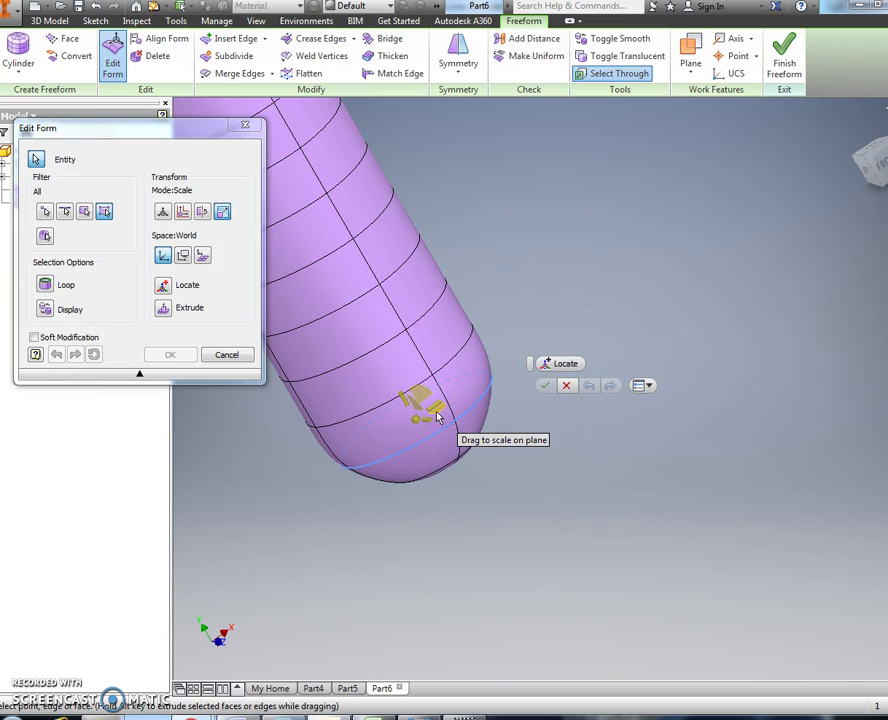
{"action": "left_click", "coordinate": [437, 418]}
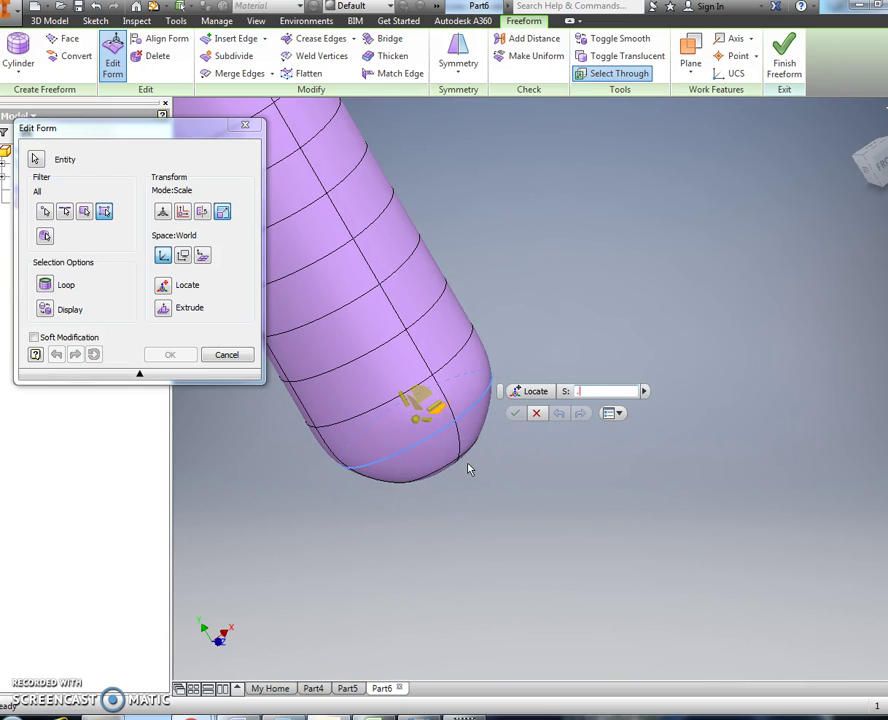
{"action": "key", "text": "Return"}
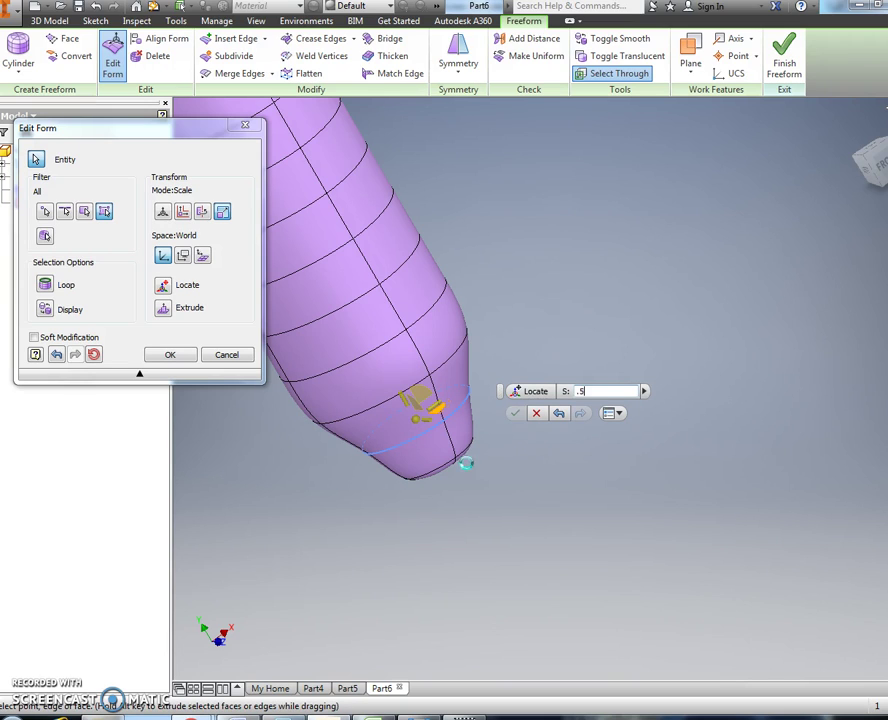
{"action": "key", "text": "Return"}
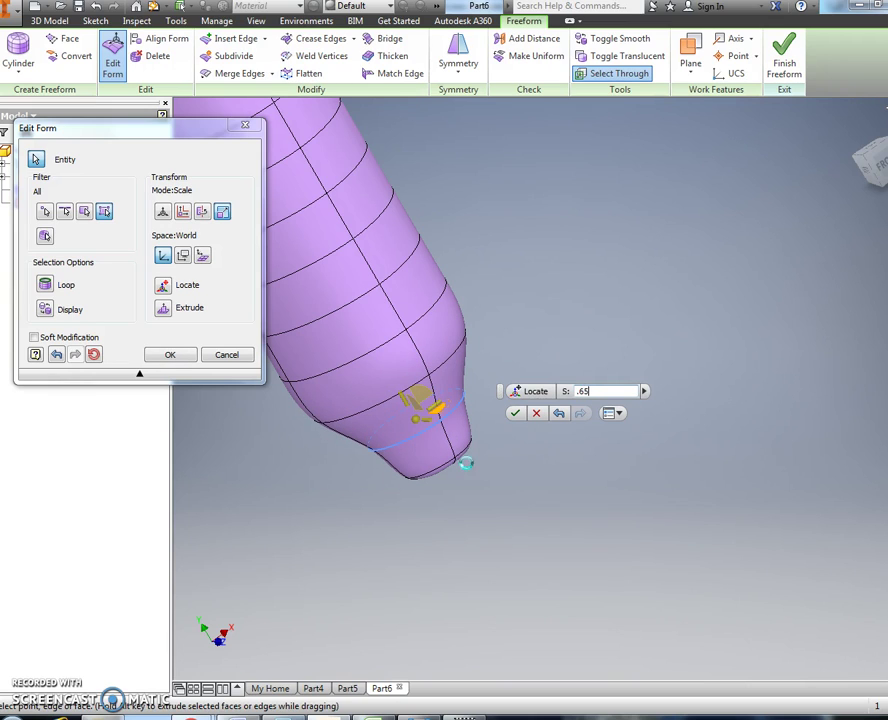
Set the second loop's planar scale factor to .65 and apply the edit.
{"action": "type", "text": ".65"}
{"action": "key", "text": "Return"}
{"action": "left_click", "coordinate": [514, 414]}
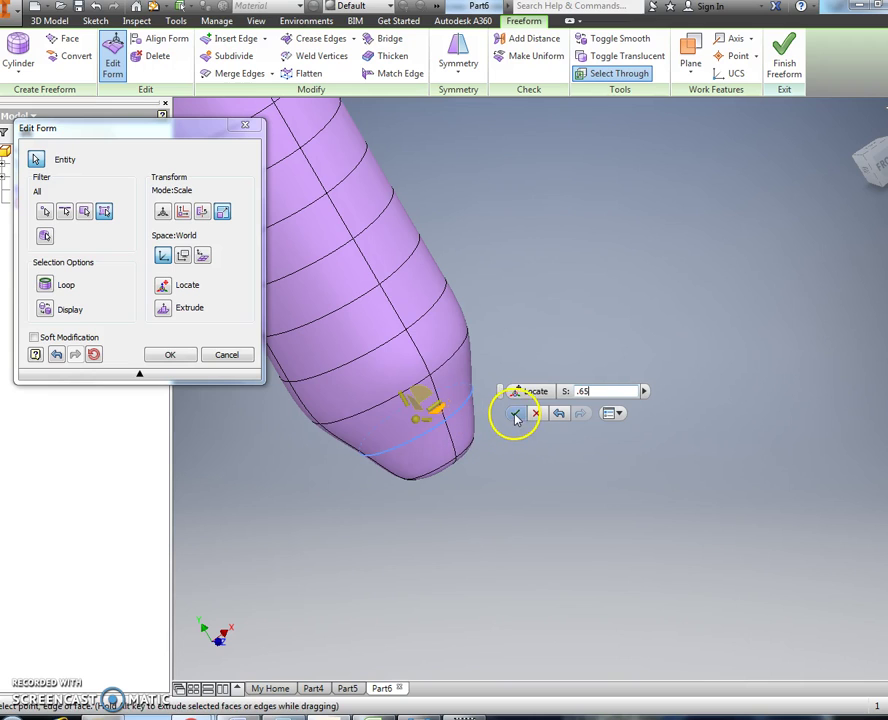
Use Edit Form to scale the third edge loop from the bottom end within its plane by .7.
{"action": "right_click", "coordinate": [451, 362]}
{"action": "left_click", "coordinate": [405, 379]}
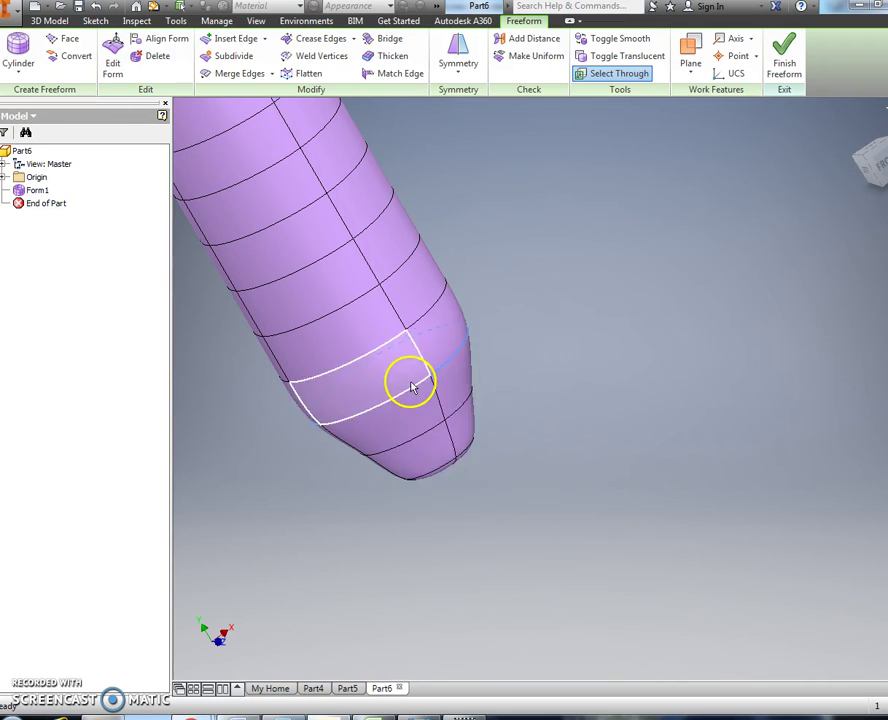
{"action": "right_click", "coordinate": [450, 365]}
{"action": "left_click", "coordinate": [452, 321]}
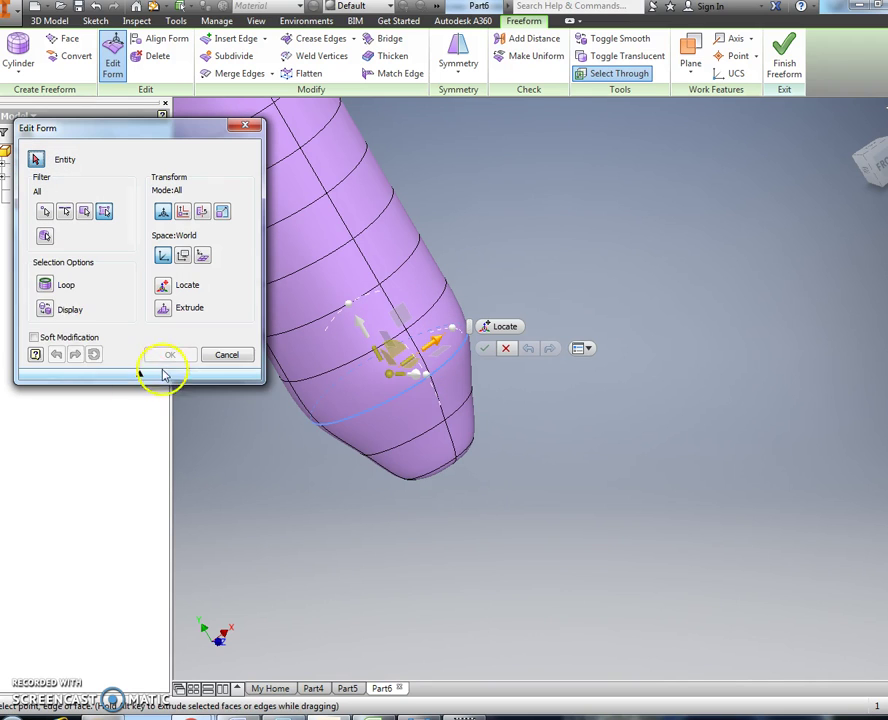
{"action": "left_click", "coordinate": [223, 212]}
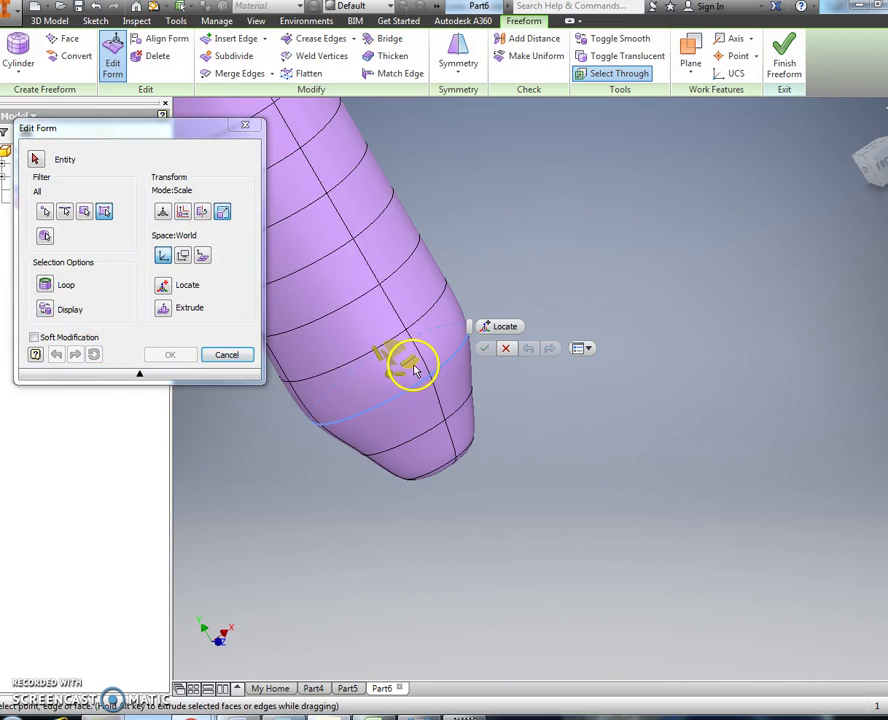
{"action": "left_click", "coordinate": [413, 368]}
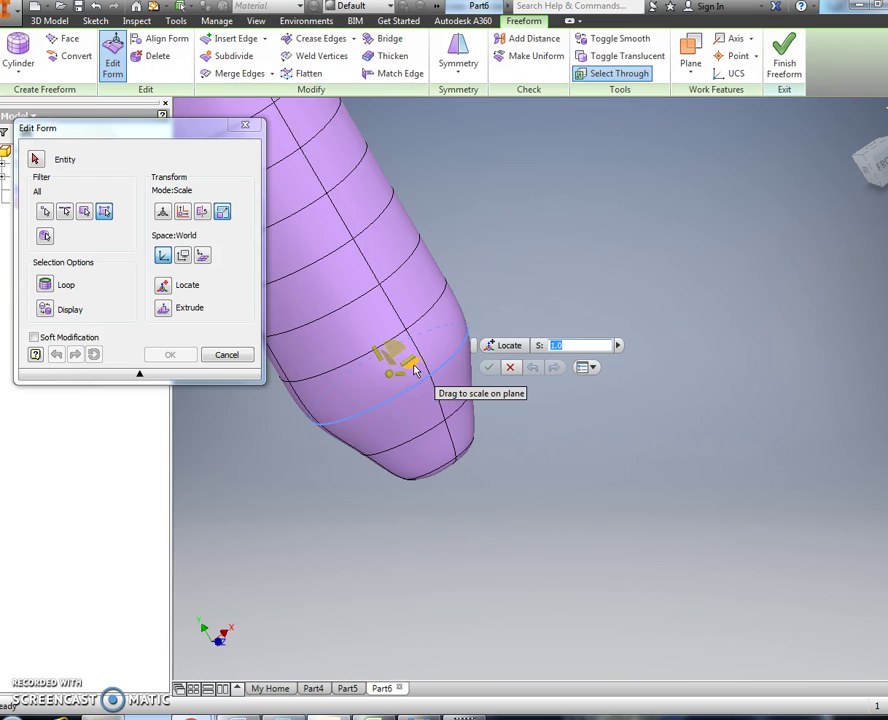
{"action": "key", "text": "Return"}
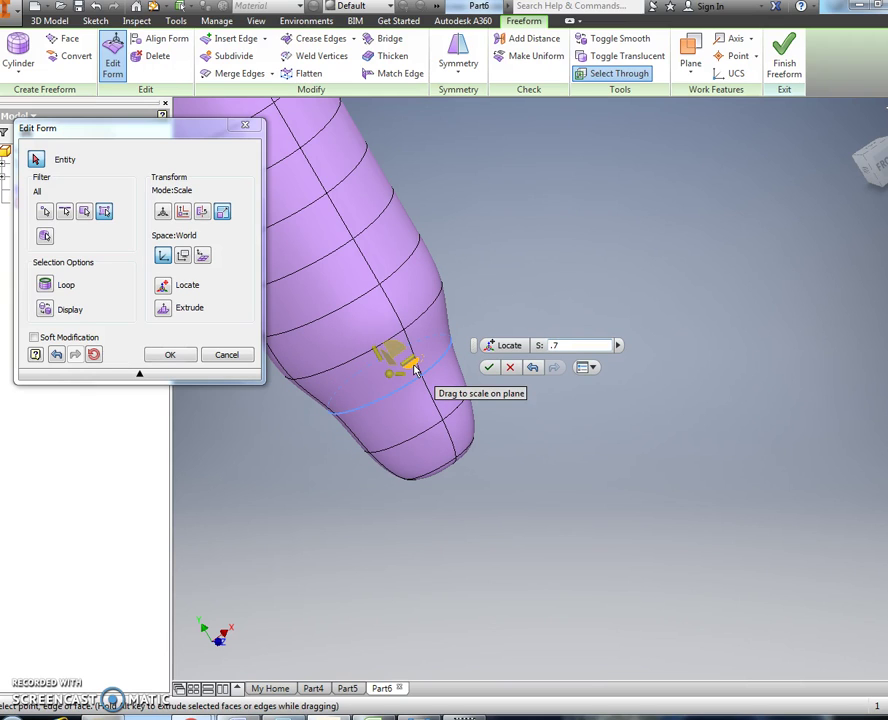
{"action": "left_click", "coordinate": [489, 368]}
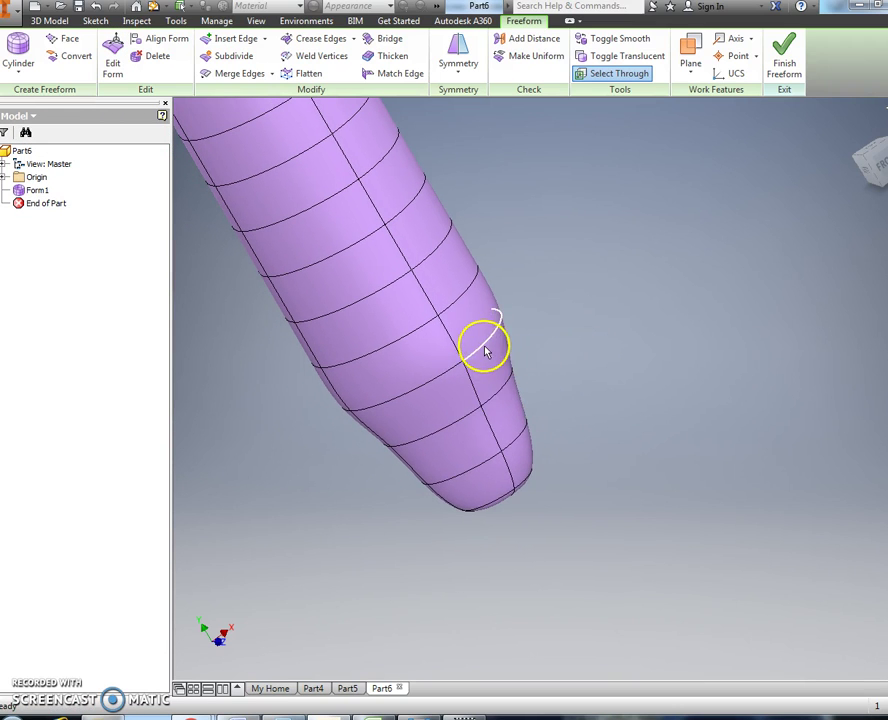
Use Edit Form to scale the fourth edge loop from the bottom end within its plane by .85.
{"action": "right_click", "coordinate": [484, 350]}
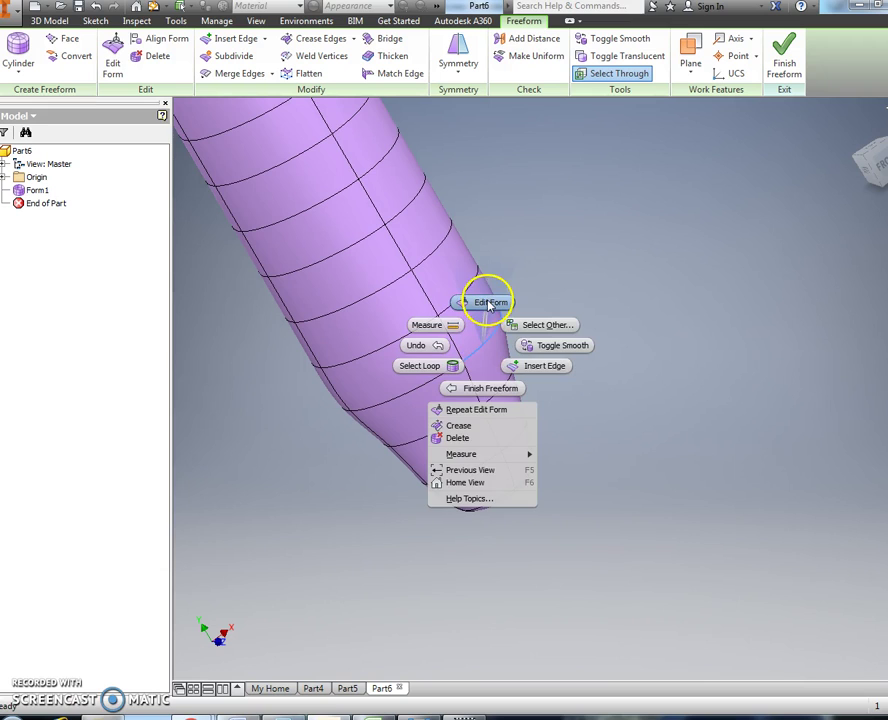
{"action": "left_click", "coordinate": [489, 302]}
{"action": "left_click", "coordinate": [46, 287]}
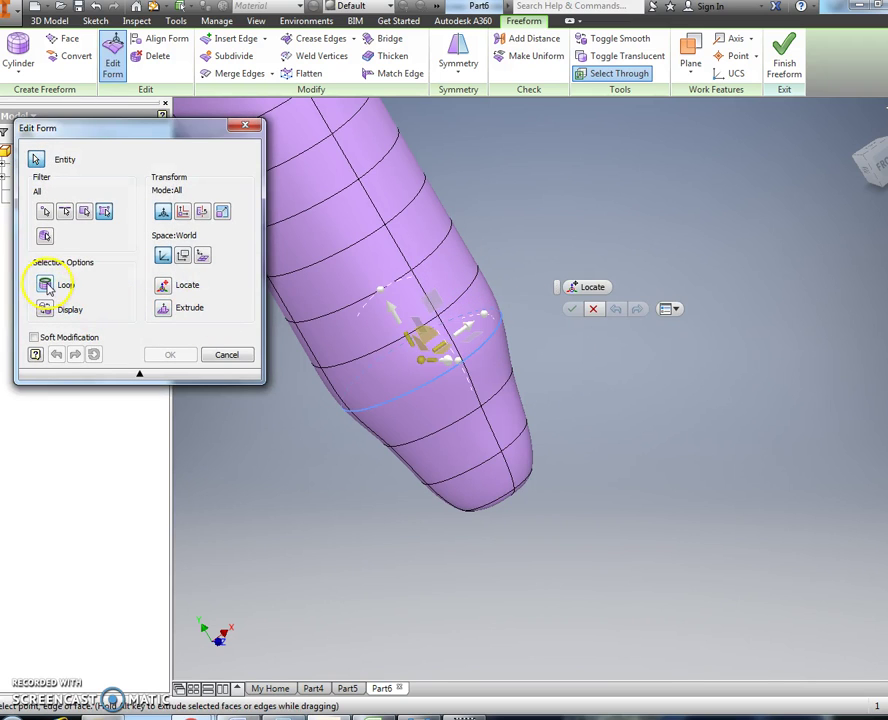
{"action": "left_click", "coordinate": [221, 211]}
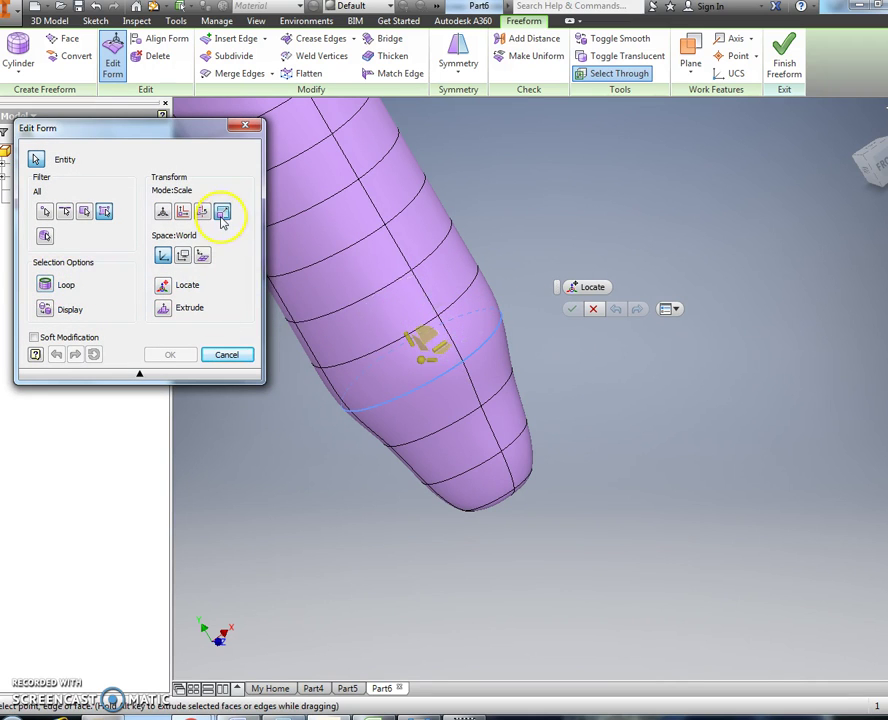
{"action": "left_click", "coordinate": [445, 352]}
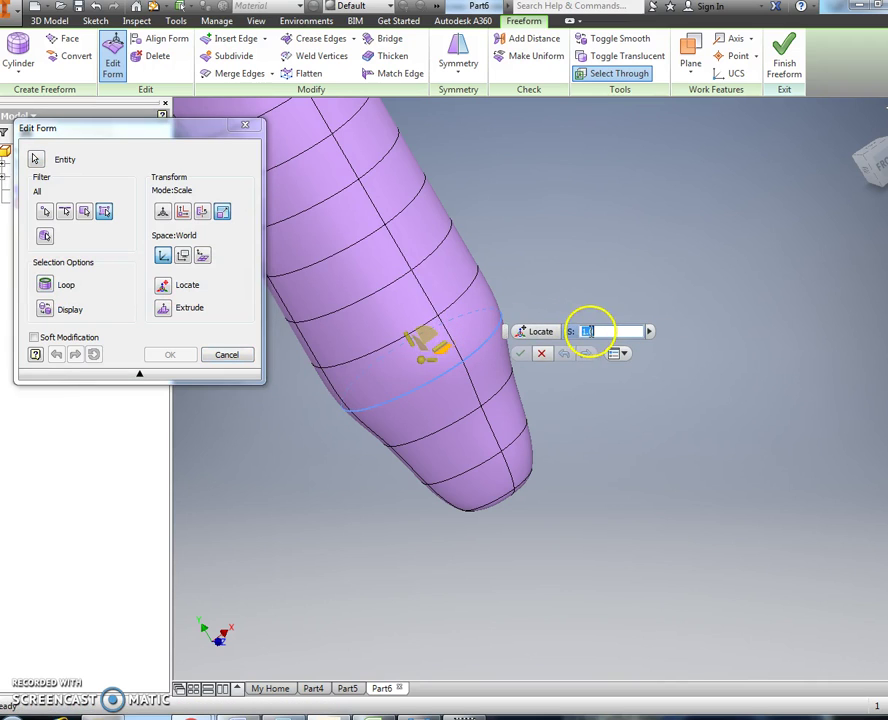
{"action": "type", "text": ".85"}
{"action": "key", "text": "Return"}
{"action": "left_click", "coordinate": [520, 353]}
Use Edit Form to scale the fifth edge loop from the bottom end within its plane by .95.
{"action": "middle_click_drag", "start_coordinate": [540, 396], "coordinate": [674, 460]}
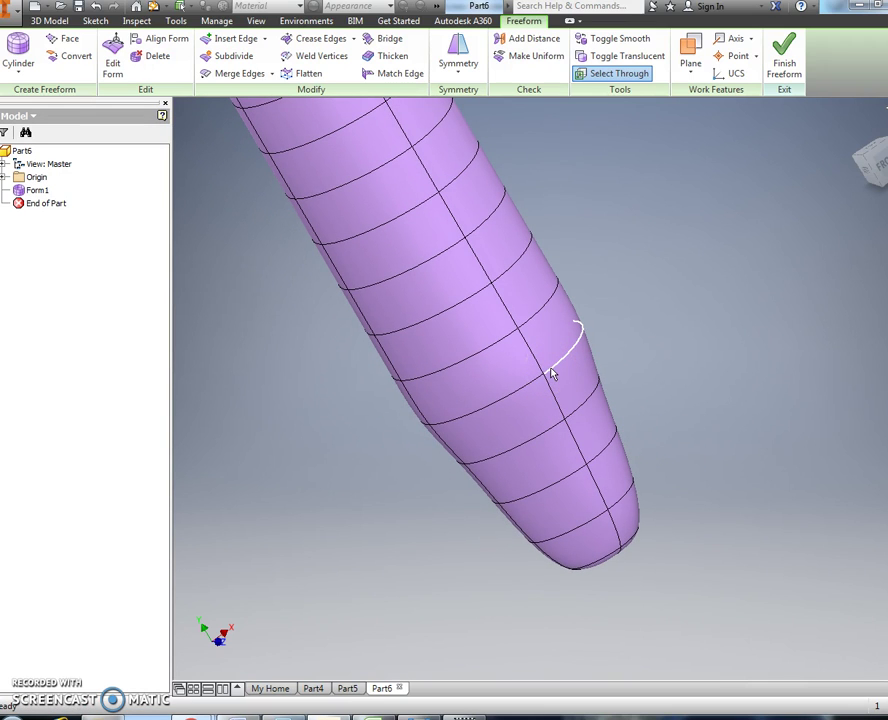
{"action": "mouse_move", "coordinate": [551, 373]}
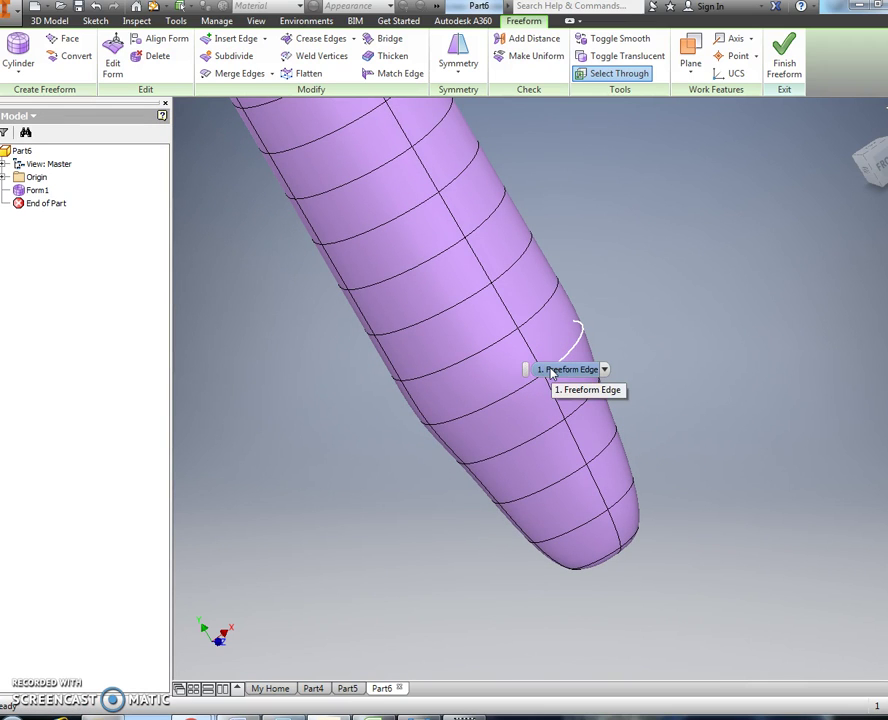
{"action": "right_click", "coordinate": [575, 348]}
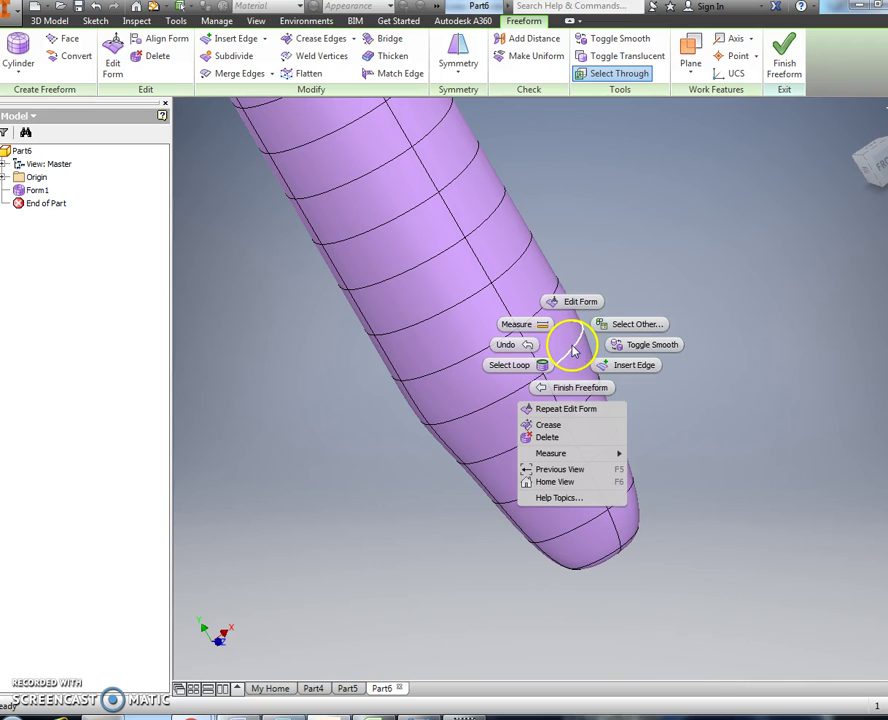
{"action": "left_click", "coordinate": [577, 301]}
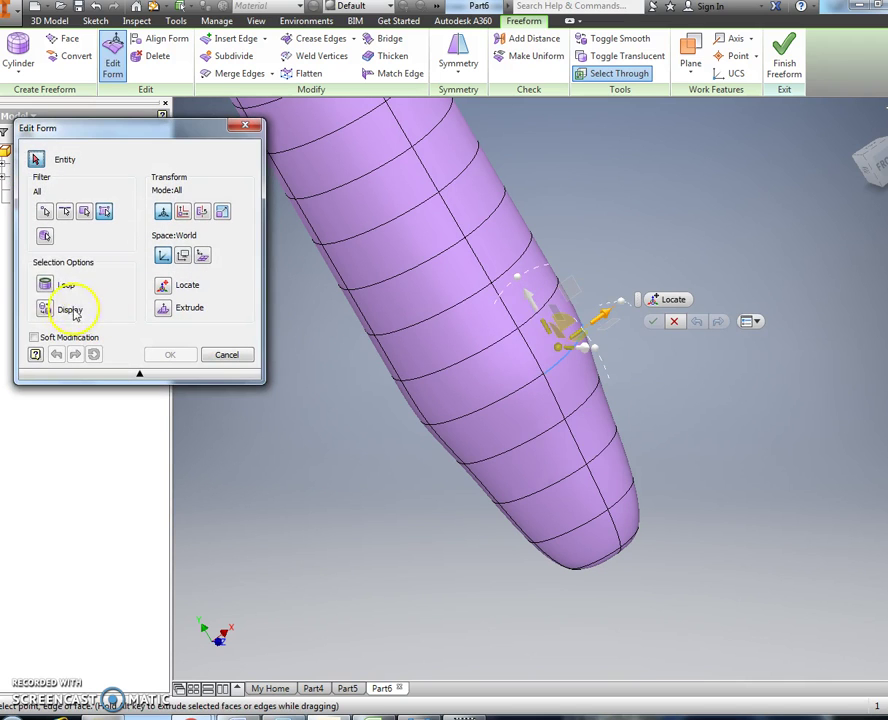
{"action": "left_click", "coordinate": [45, 285]}
{"action": "left_click", "coordinate": [222, 211]}
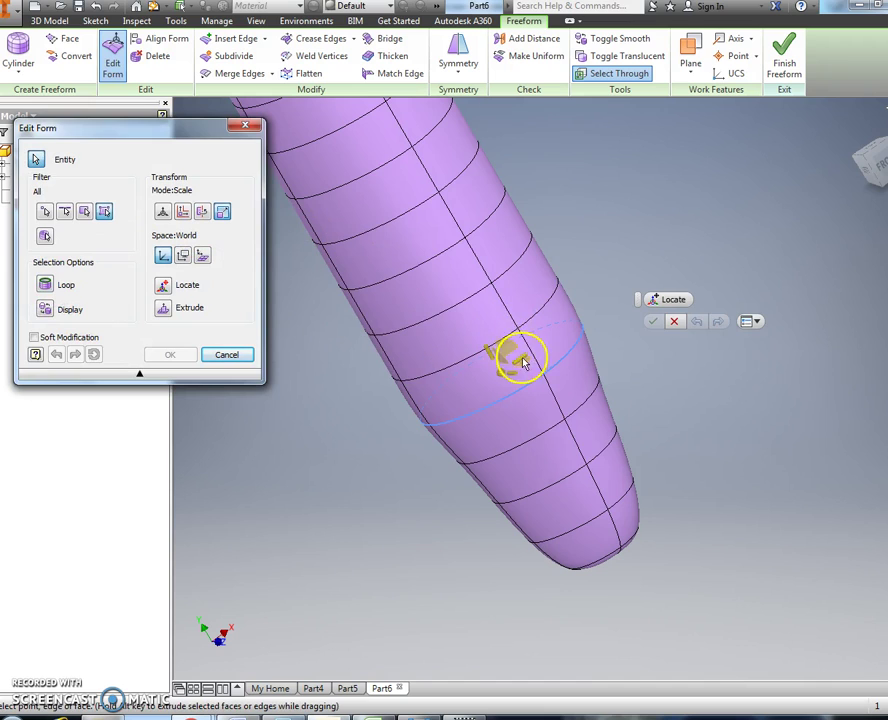
{"action": "key", "text": "BackSpace"}
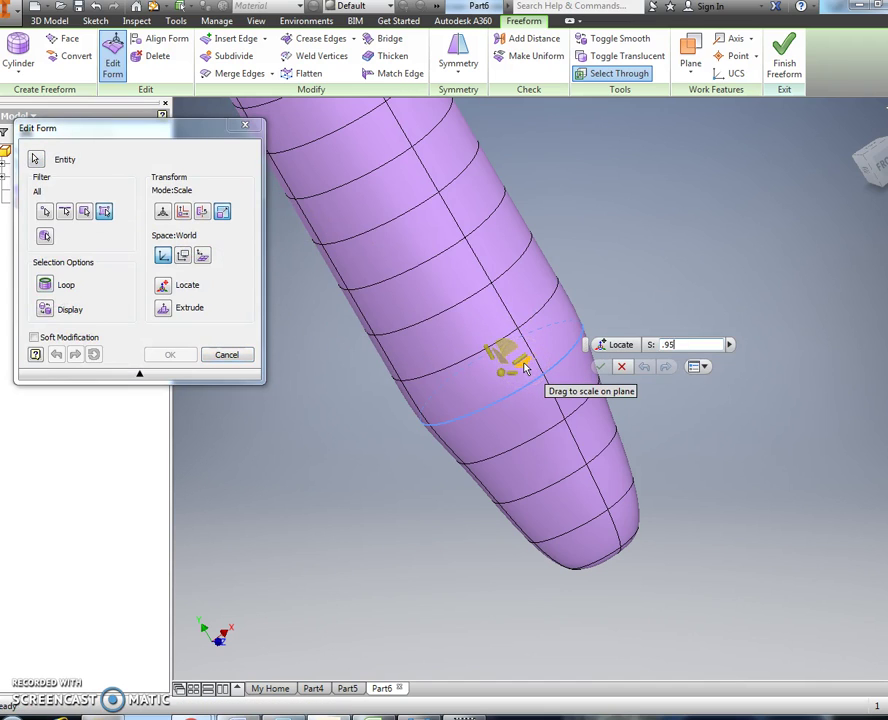
{"action": "key", "text": "Return"}
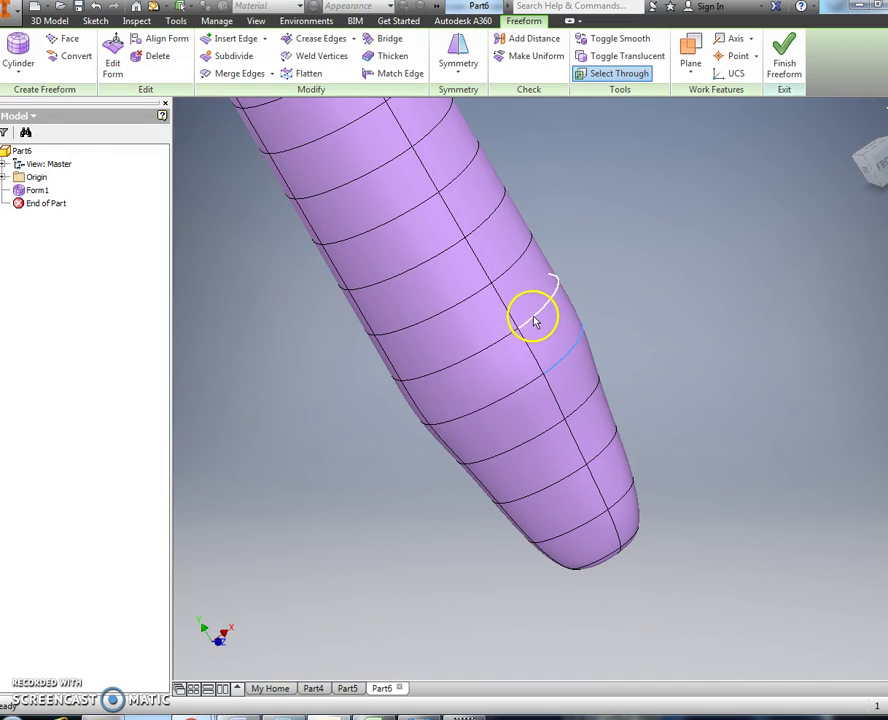
Use Edit Form to scale the seventh edge loop from the bottom end within its plane by .75.
{"action": "scroll", "coordinate": [532, 320], "scroll_direction": "up", "scroll_amount": 3}
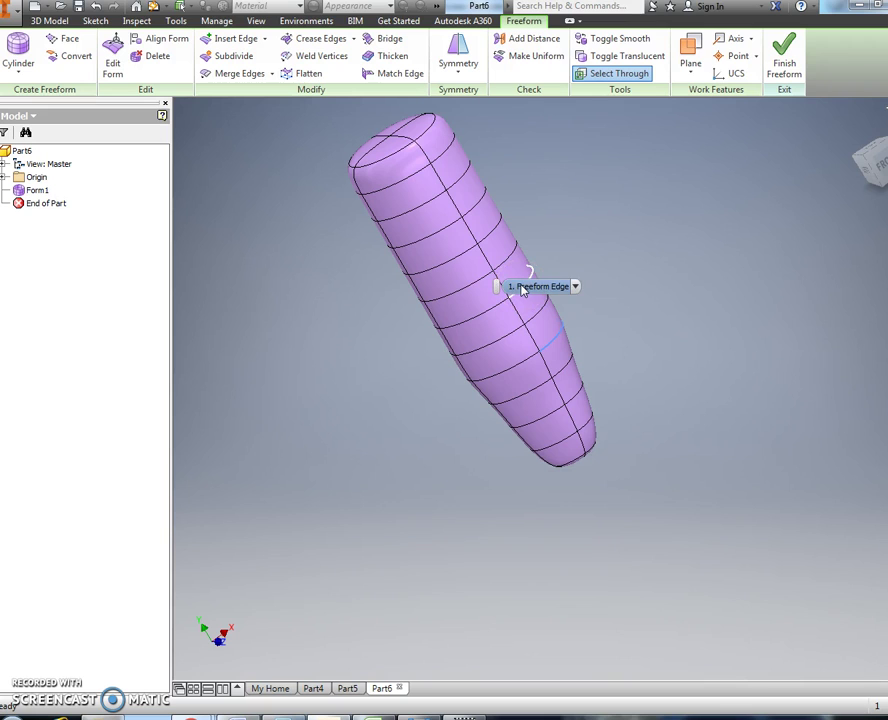
{"action": "left_click", "coordinate": [525, 292]}
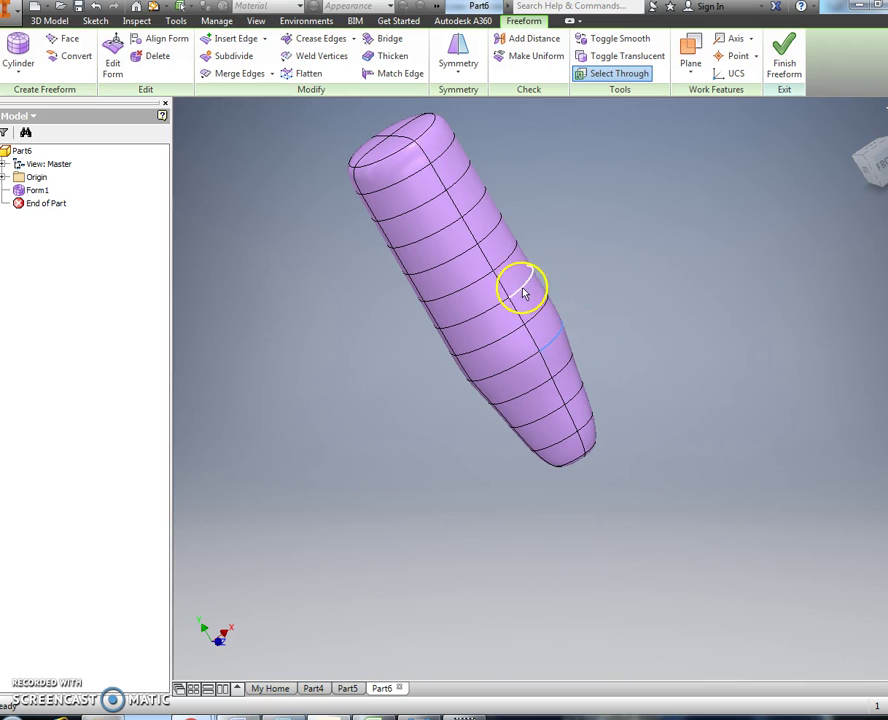
{"action": "left_click", "coordinate": [587, 422]}
{"action": "left_click_drag", "start_coordinate": [587, 422], "coordinate": [541, 310]}
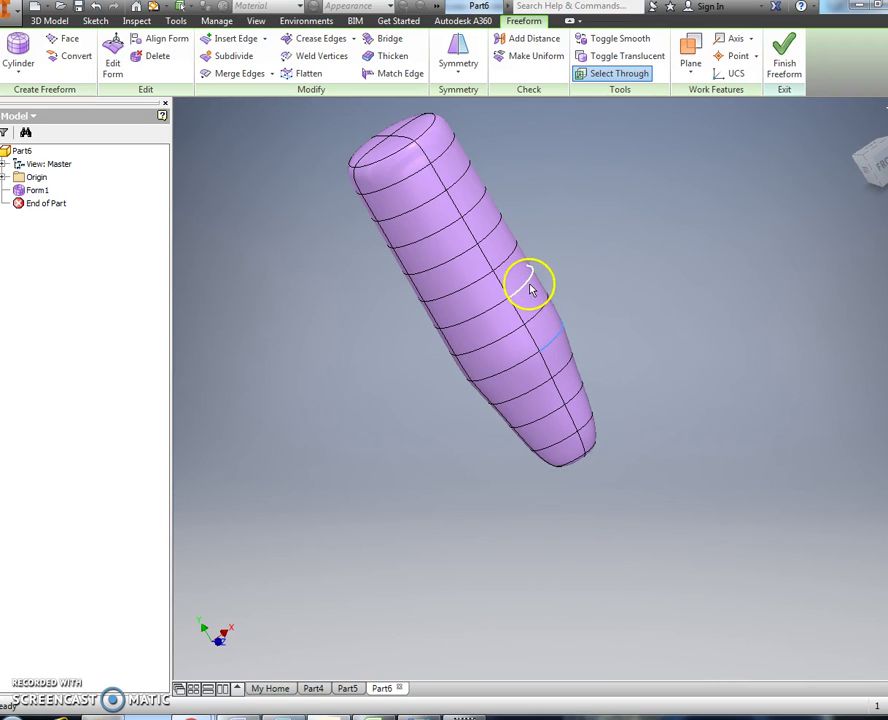
{"action": "right_click", "coordinate": [528, 287]}
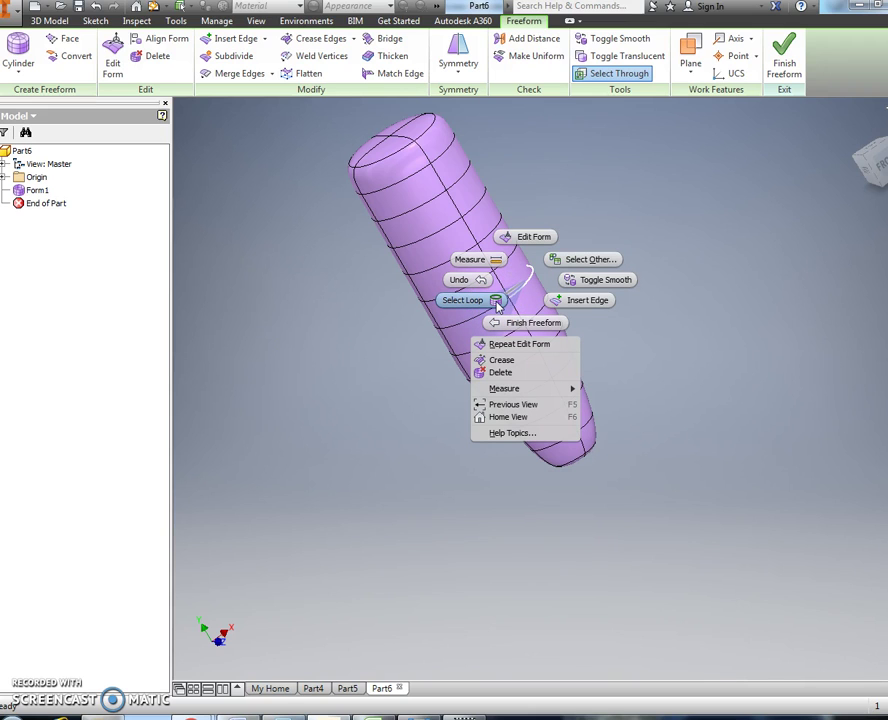
{"action": "left_click", "coordinate": [527, 238]}
{"action": "left_click", "coordinate": [44, 286]}
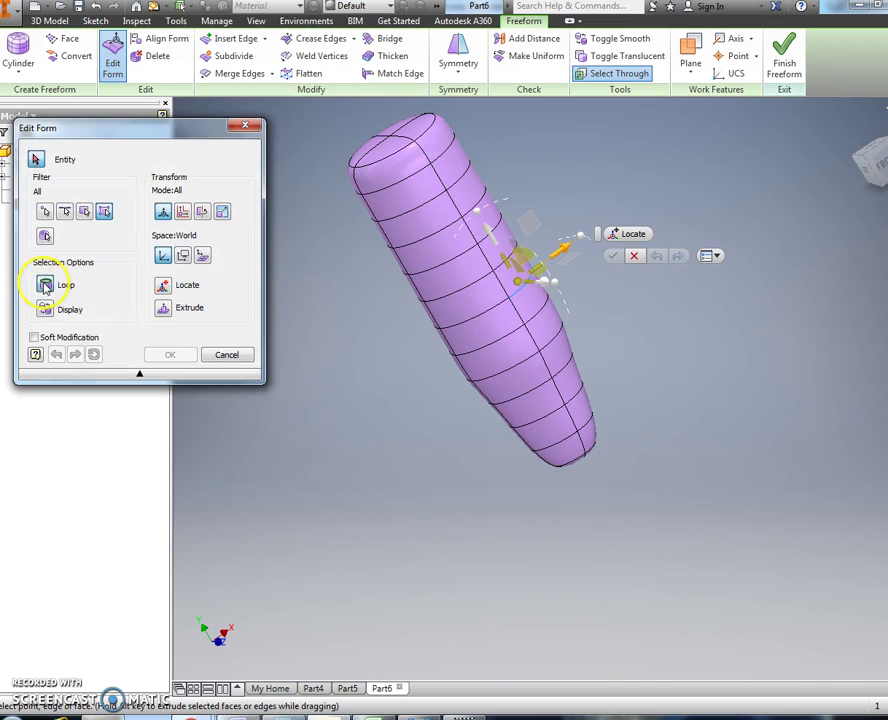
{"action": "left_click", "coordinate": [222, 211]}
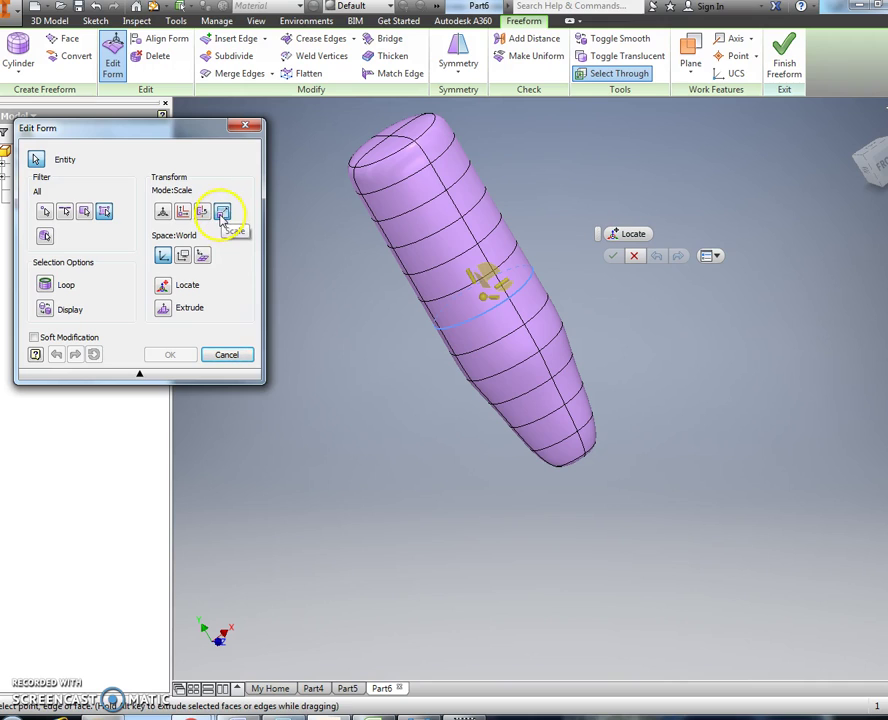
{"action": "left_click", "coordinate": [224, 213]}
{"action": "left_click", "coordinate": [507, 293]}
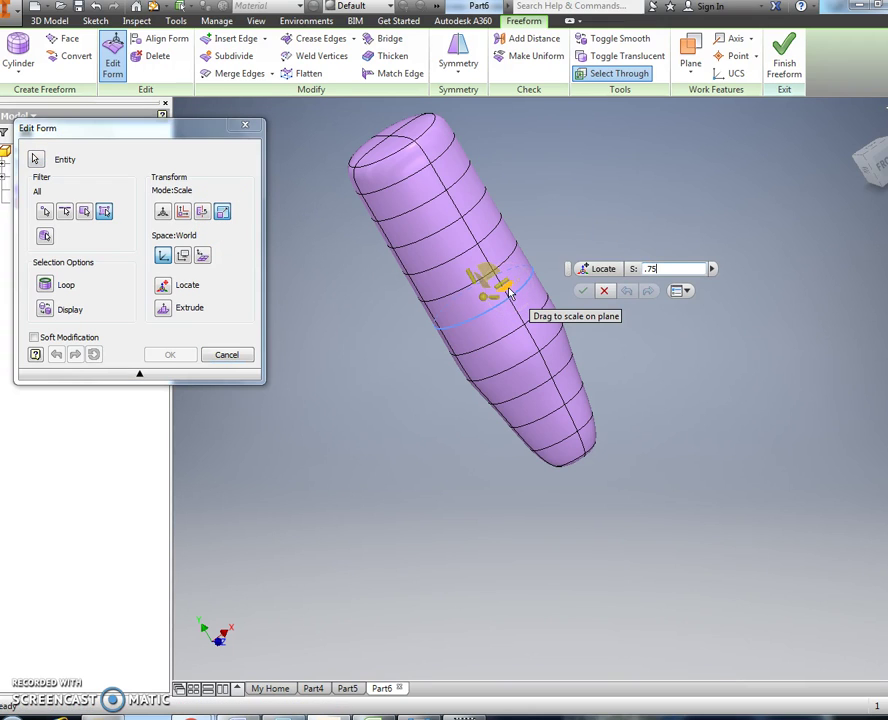
{"action": "type", "text": ".75"}
{"action": "key", "text": "Return"}
{"action": "left_click", "coordinate": [584, 291]}
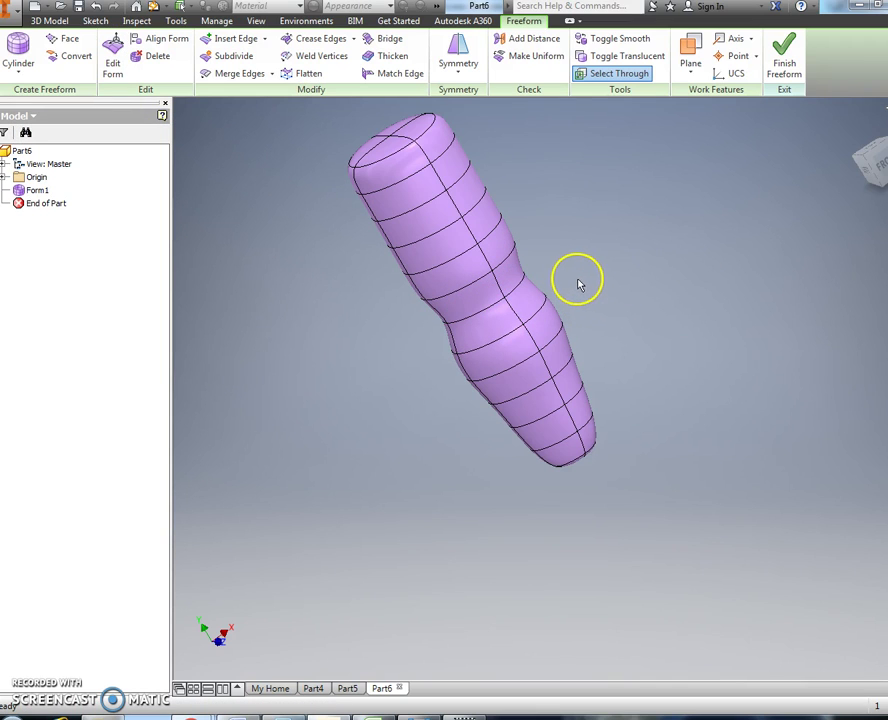
Insert an edge loop at location 0.5 on the upper side of the narrowed seventh loop, using Simple mode.
{"action": "right_click", "coordinate": [517, 292]}
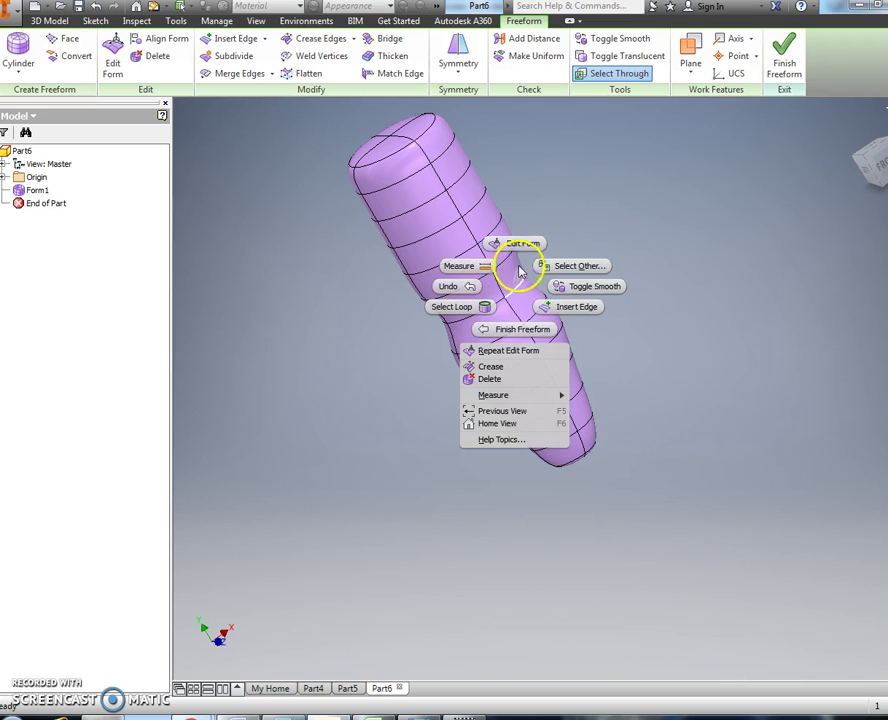
{"action": "left_click", "coordinate": [485, 306]}
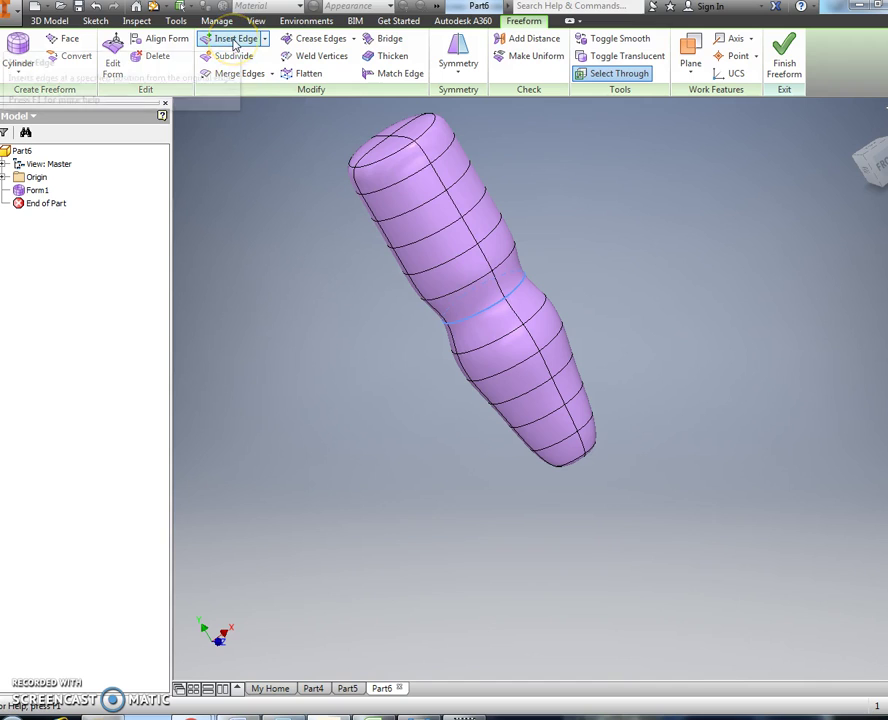
{"action": "left_click", "coordinate": [265, 39]}
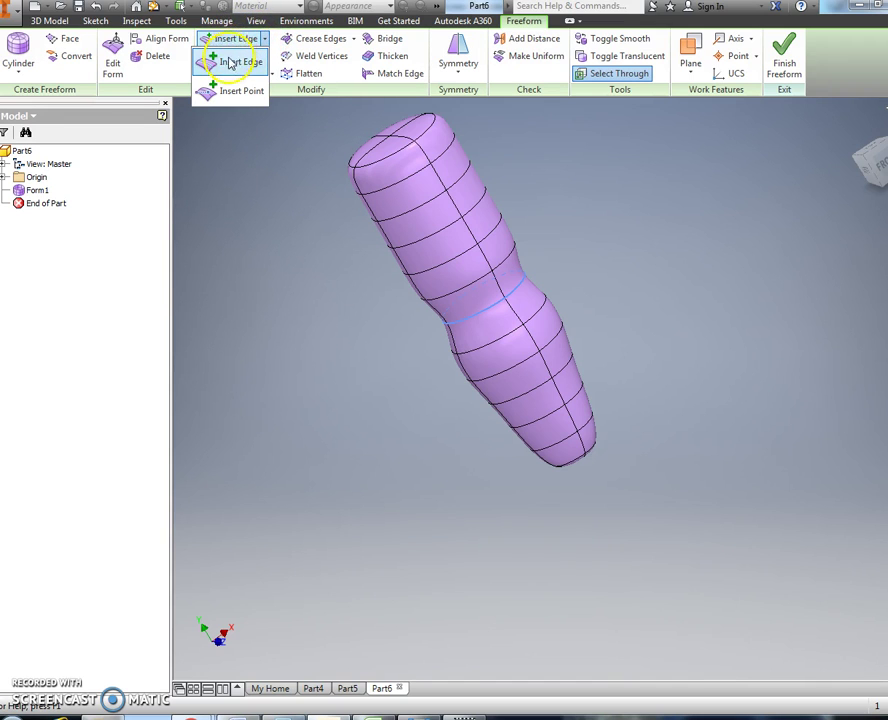
{"action": "left_click", "coordinate": [228, 64]}
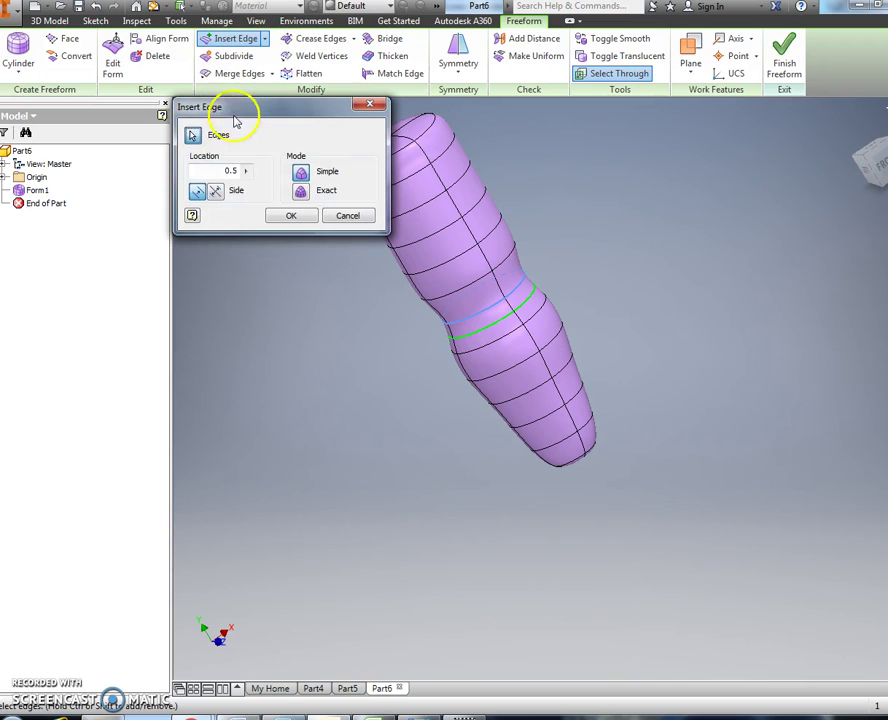
{"action": "left_click", "coordinate": [484, 302]}
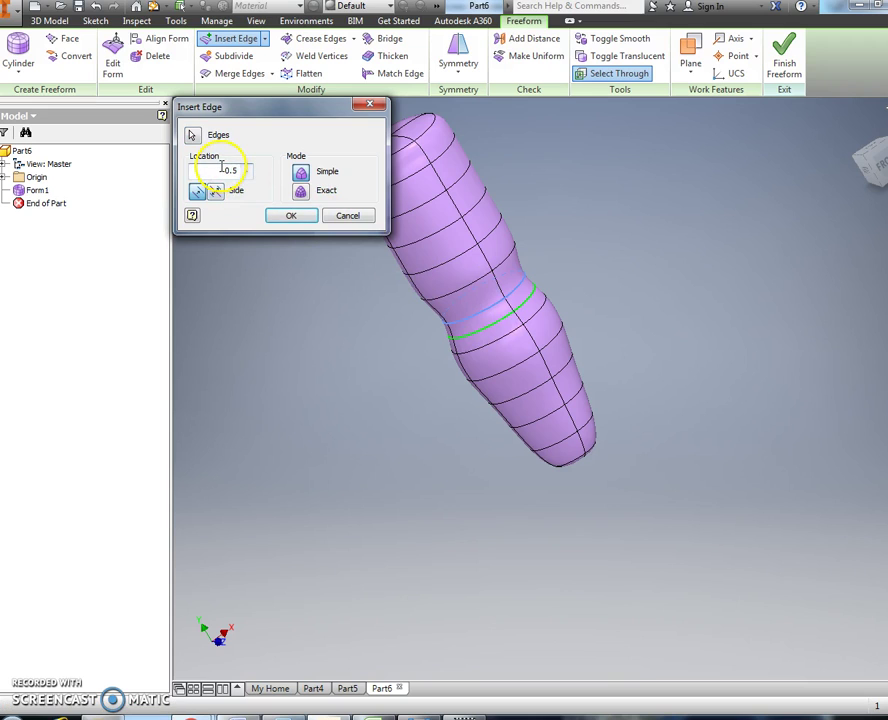
{"action": "left_click", "coordinate": [293, 214]}
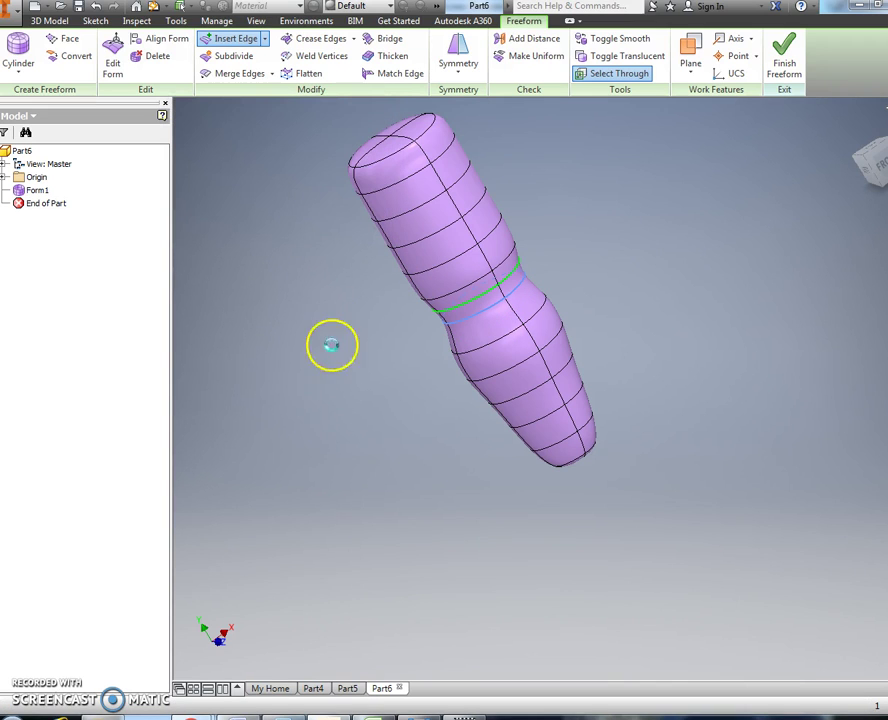
{"action": "right_click", "coordinate": [471, 305]}
{"action": "left_click", "coordinate": [441, 318]}
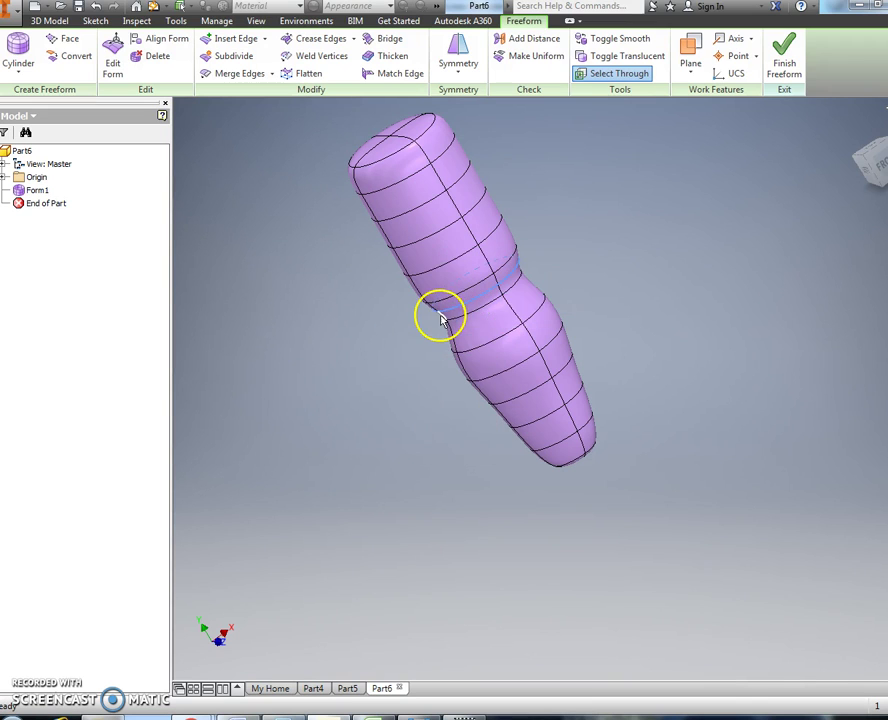
{"action": "right_click", "coordinate": [447, 316]}
{"action": "left_click", "coordinate": [454, 272]}
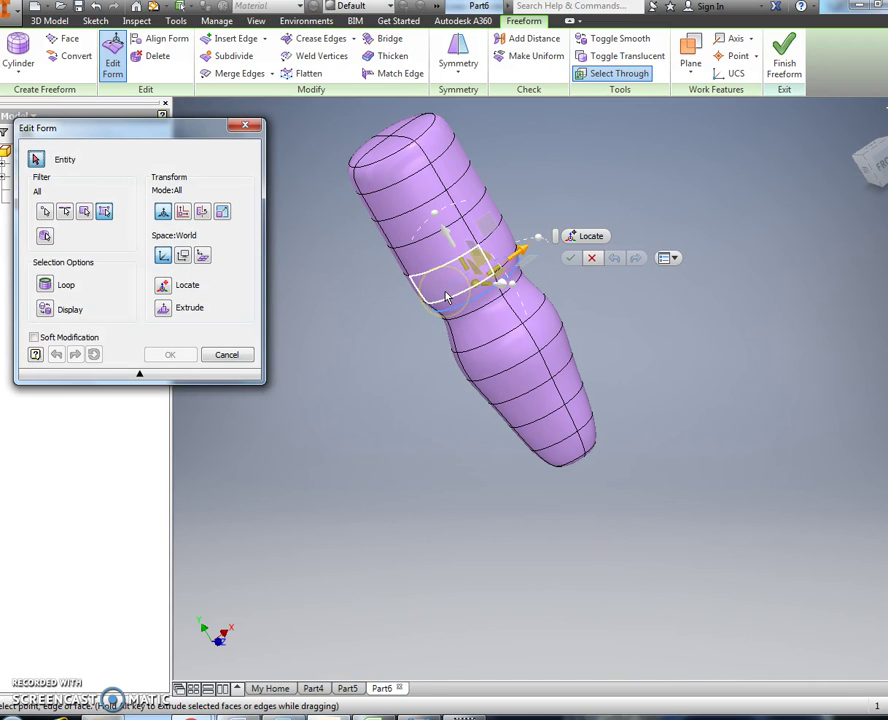
{"action": "left_click_drag", "start_coordinate": [521, 274], "coordinate": [548, 318]}
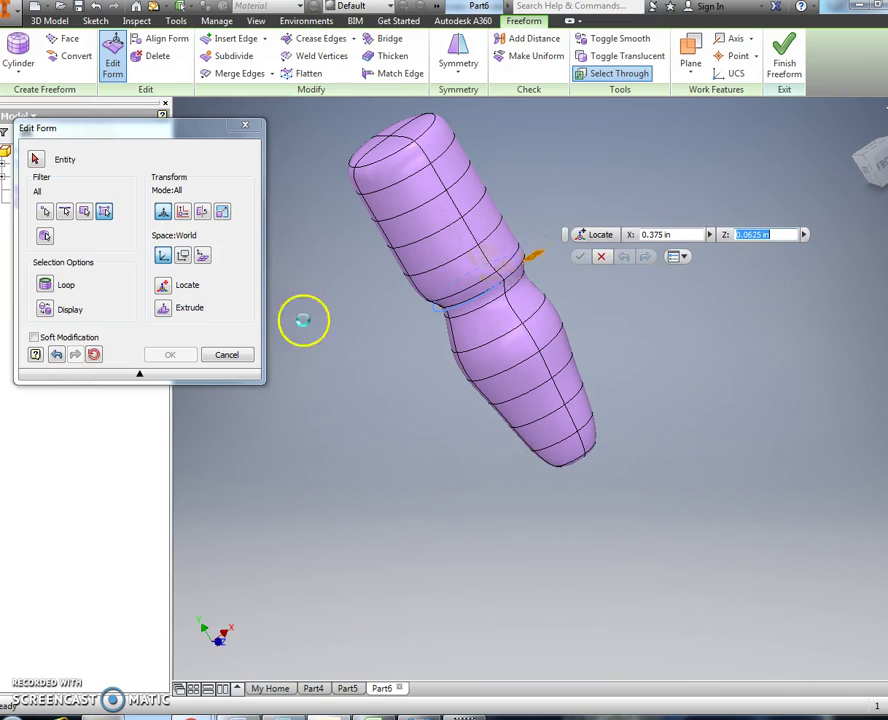
{"action": "left_click", "coordinate": [226, 354]}
Use Edit Form to scale the inserted edge loop above the narrowed neck slightly inward within its plane.
{"action": "left_click", "coordinate": [442, 325]}
{"action": "right_click", "coordinate": [452, 311]}
{"action": "left_click", "coordinate": [460, 264]}
{"action": "left_click", "coordinate": [222, 210]}
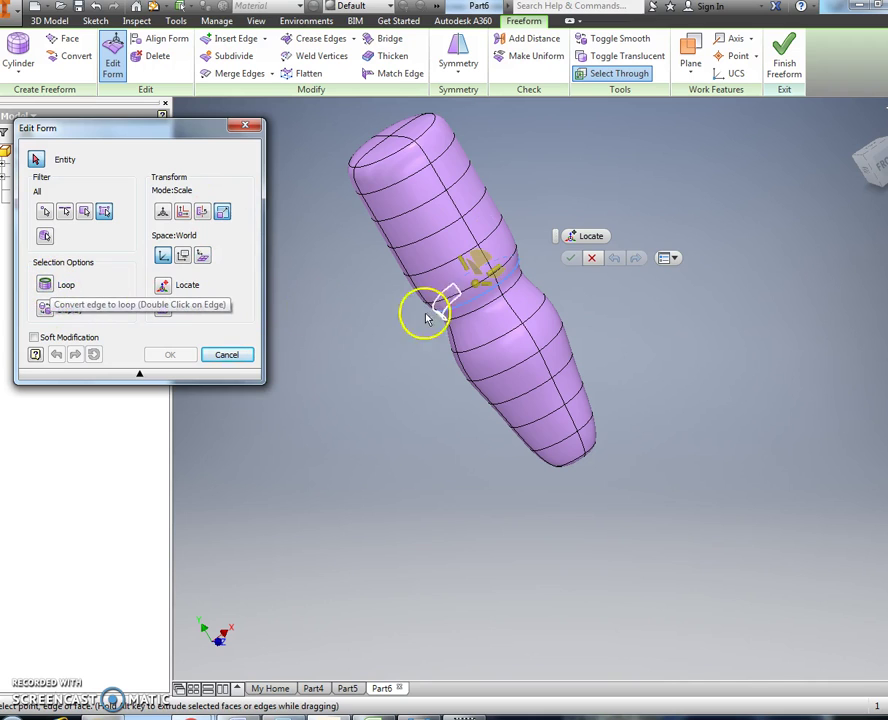
{"action": "scroll", "coordinate": [503, 278], "scroll_direction": "up", "scroll_amount": 3}
{"action": "scroll", "coordinate": [478, 280], "scroll_direction": "down", "scroll_amount": 3}
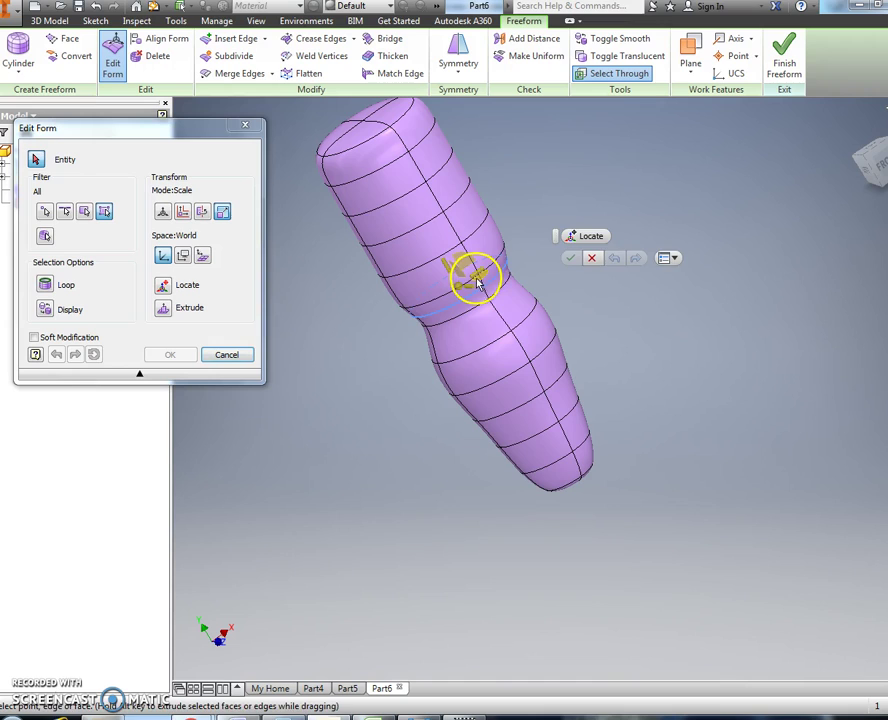
{"action": "mouse_move", "coordinate": [478, 283]}
{"action": "left_mouse_down"}
{"action": "mouse_move", "coordinate": [484, 290]}
{"action": "mouse_move", "coordinate": [473, 286]}
{"action": "left_mouse_up"}
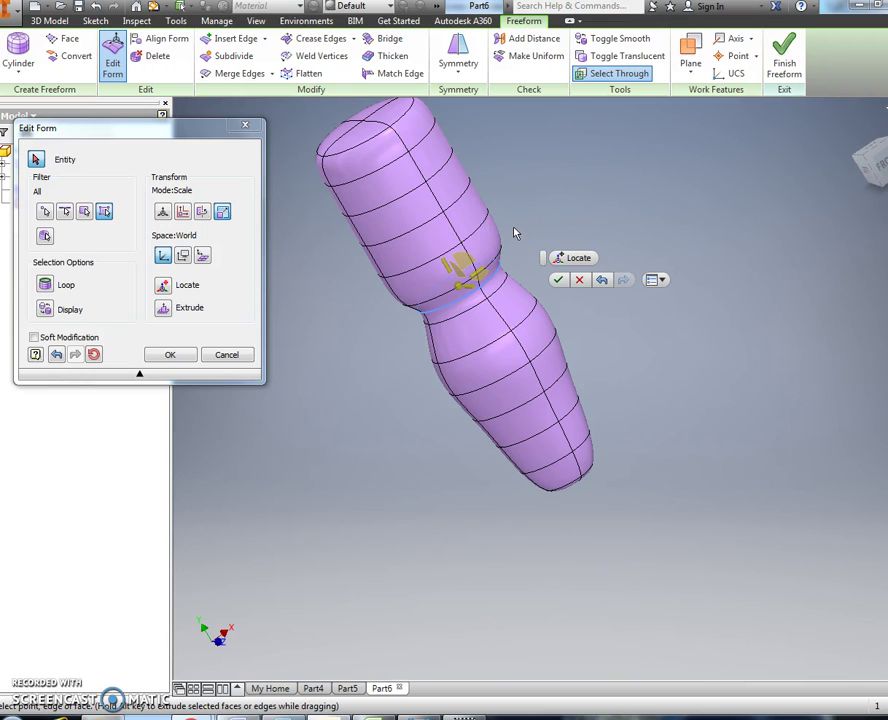
Scale the full edge loop directly above the inserted one within its plane by .65 and apply the edit.
{"action": "left_click", "coordinate": [501, 262]}
{"action": "left_click", "coordinate": [478, 288]}
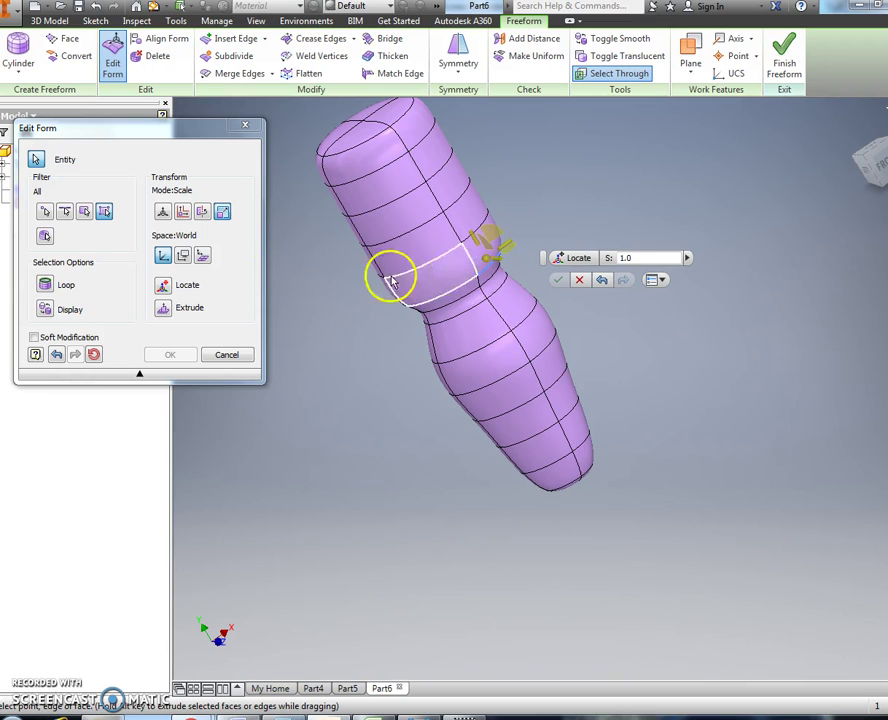
{"action": "left_click", "coordinate": [43, 284]}
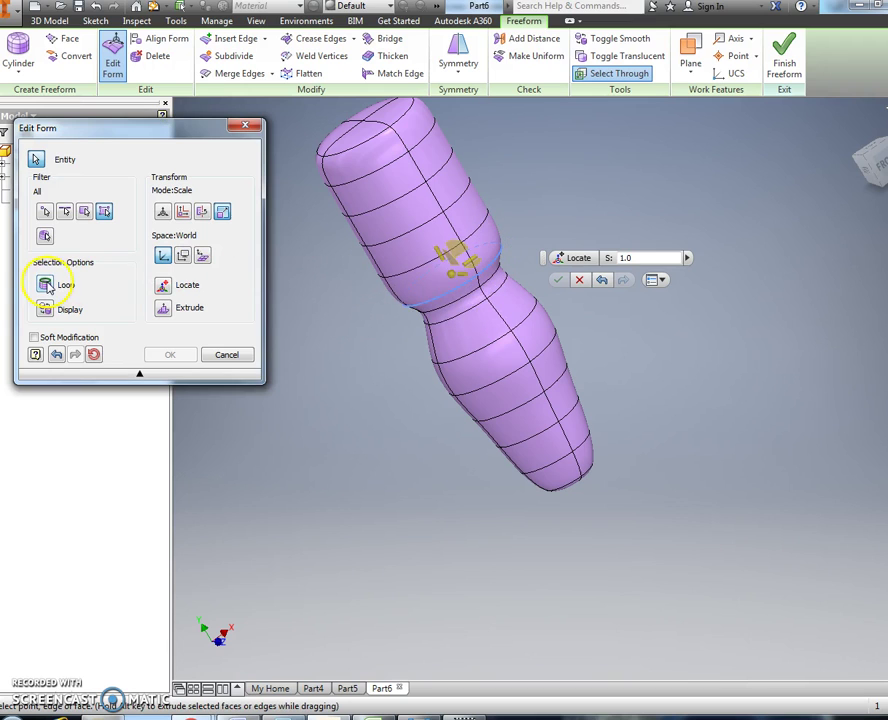
{"action": "left_click", "coordinate": [477, 266]}
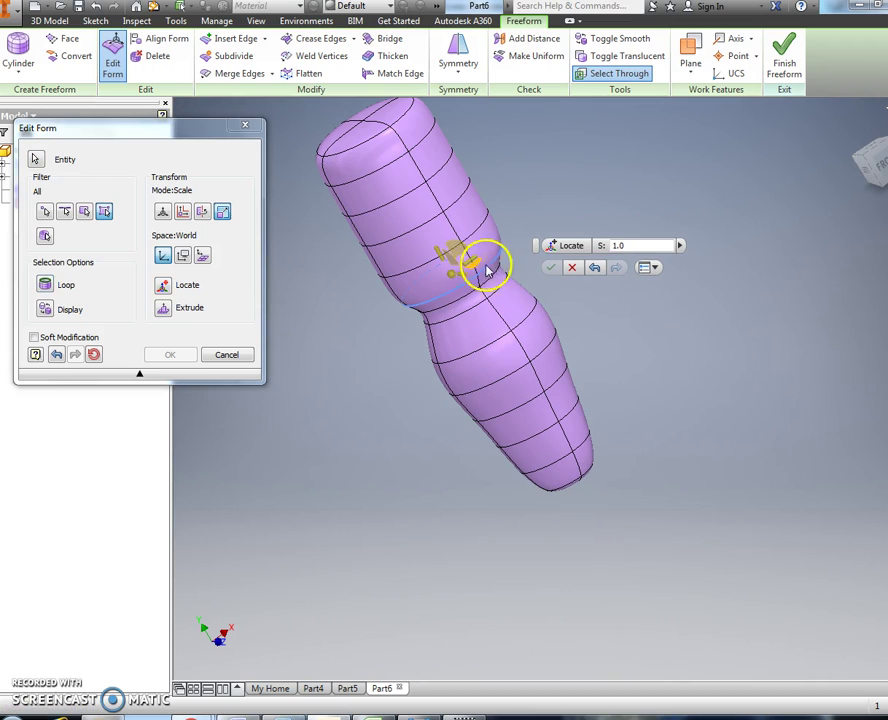
{"action": "left_click_drag", "start_coordinate": [477, 266], "coordinate": [462, 279]}
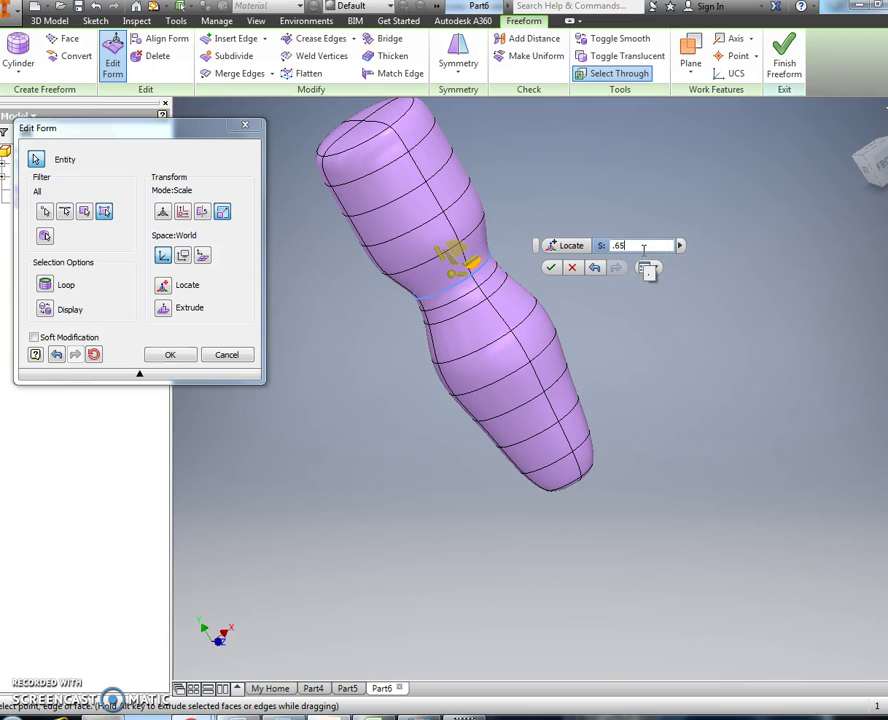
{"action": "left_click", "coordinate": [551, 266]}
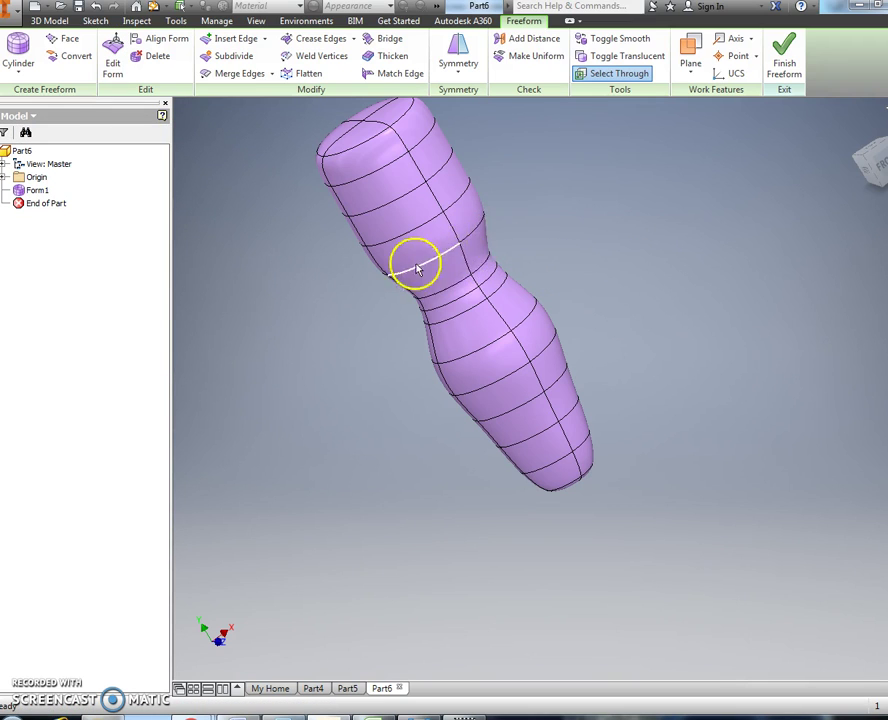
Insert another edge loop at location 0.5 on the upper side of the loop scaled by .65.
{"action": "right_click", "coordinate": [481, 271]}
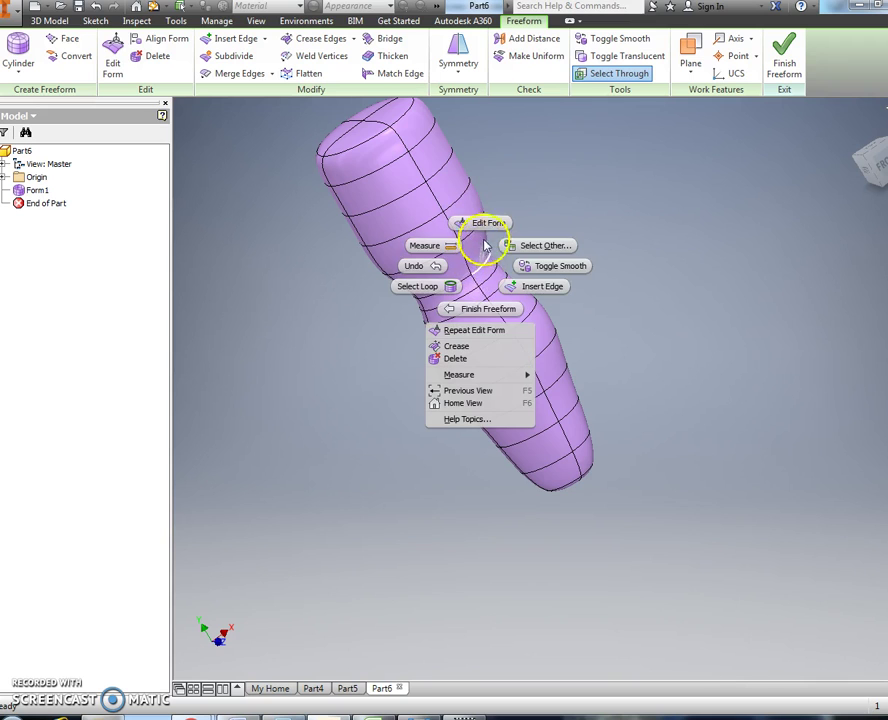
{"action": "left_click", "coordinate": [449, 286]}
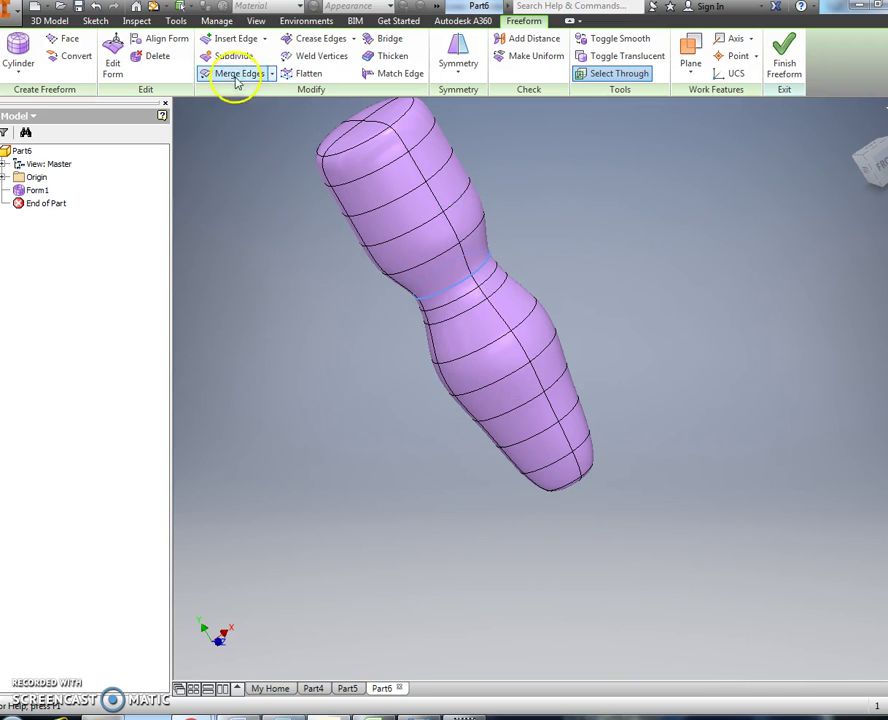
{"action": "left_click", "coordinate": [229, 40]}
{"action": "left_click", "coordinate": [224, 172]}
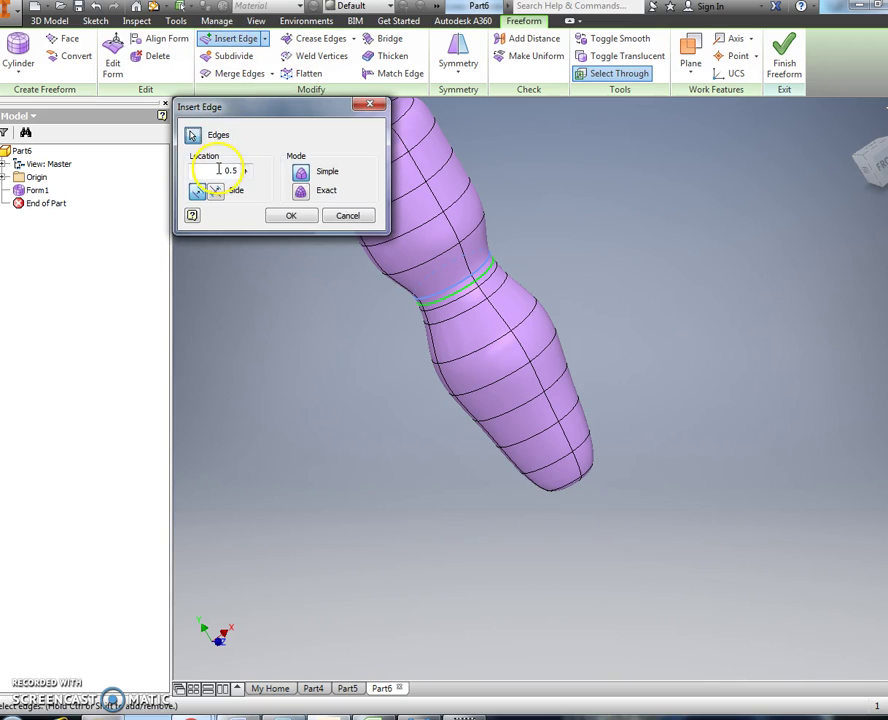
{"action": "left_click", "coordinate": [270, 216]}
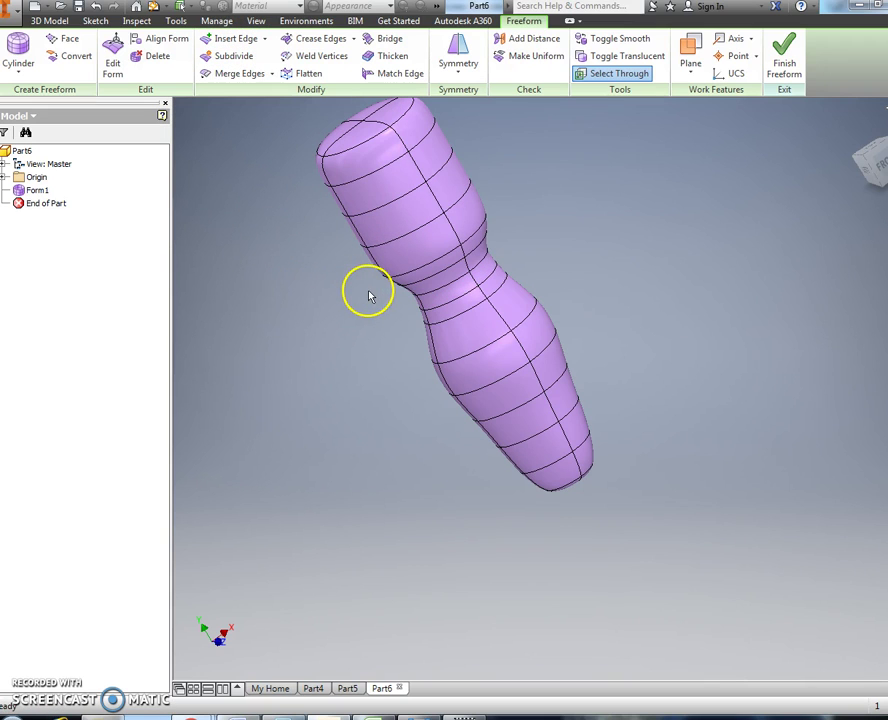
Use Edit Form to scale the full newly inserted edge loop at the top of the neck within its plane by about .57.
{"action": "right_click", "coordinate": [447, 273]}
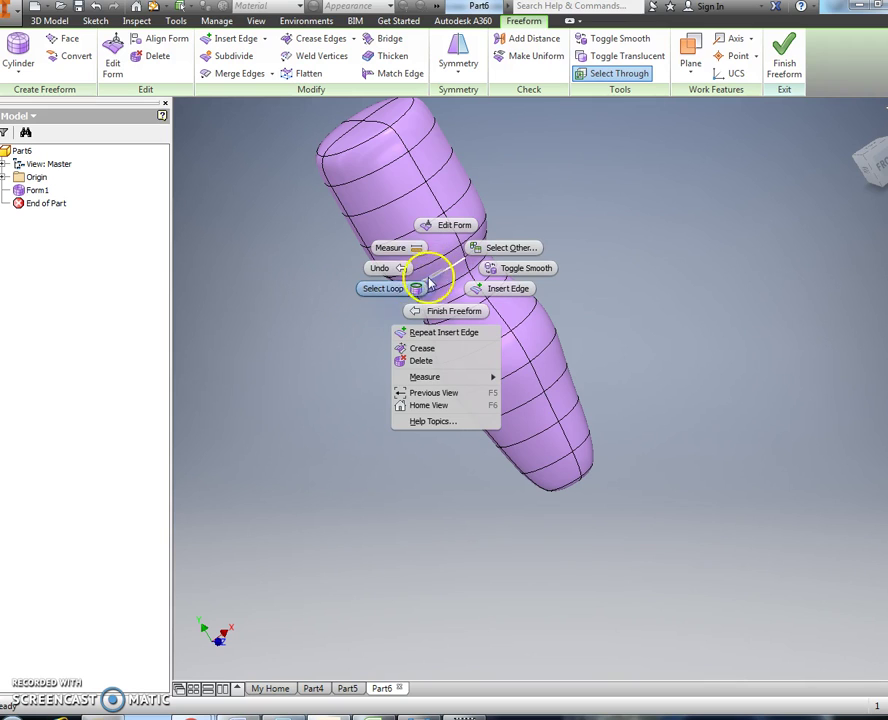
{"action": "left_click", "coordinate": [418, 289]}
{"action": "right_click", "coordinate": [441, 268]}
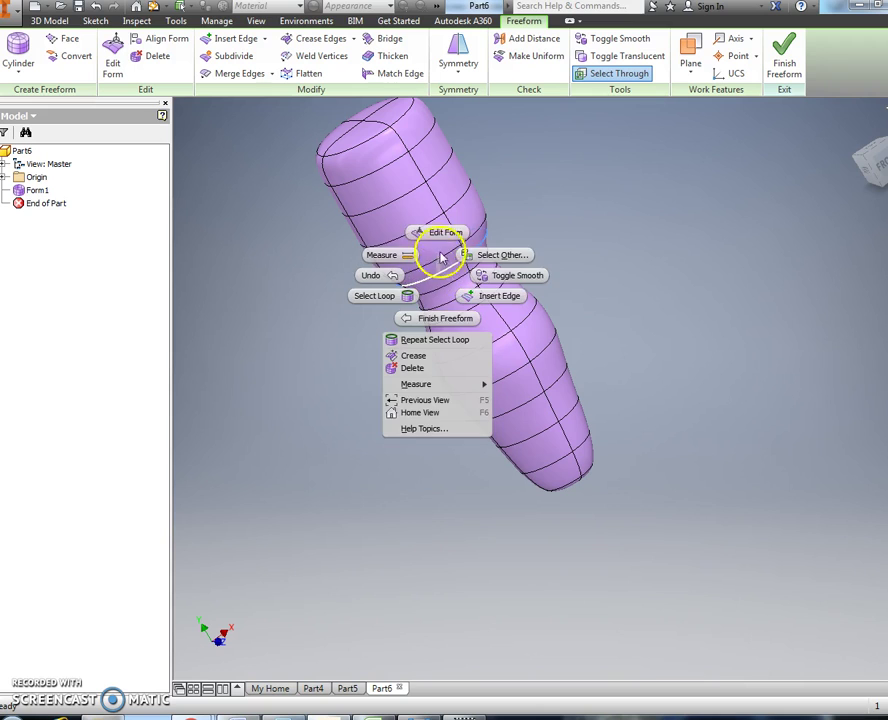
{"action": "left_click", "coordinate": [441, 235]}
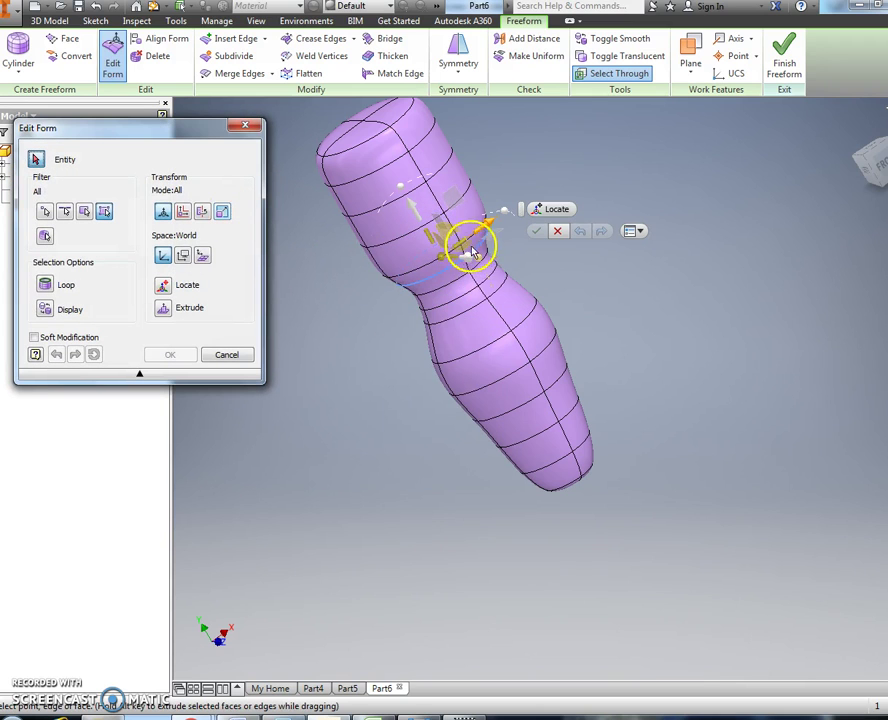
{"action": "left_click", "coordinate": [222, 211]}
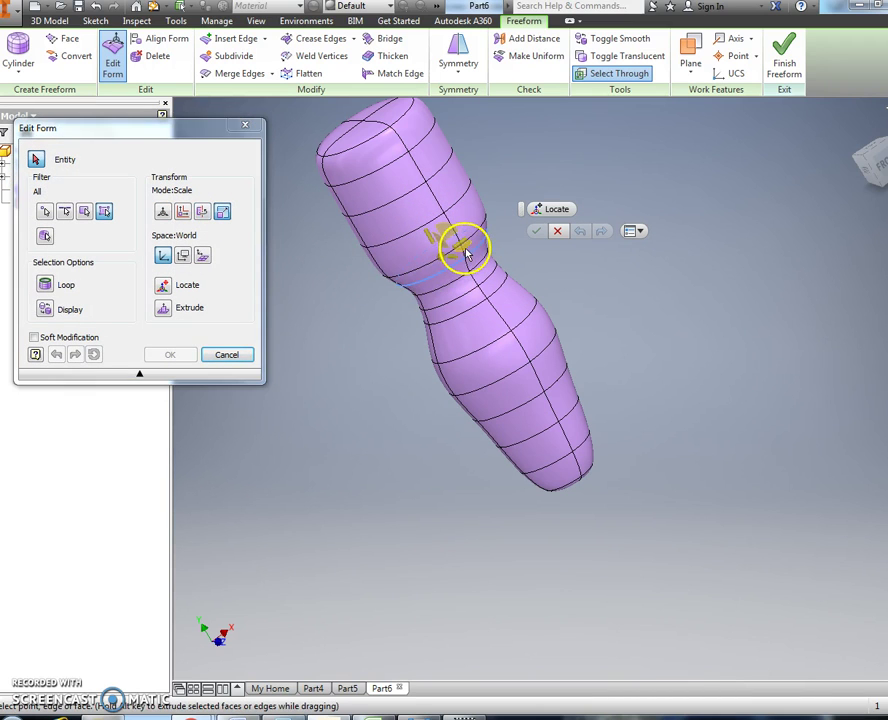
{"action": "left_click_drag", "start_coordinate": [461, 244], "coordinate": [446, 264]}
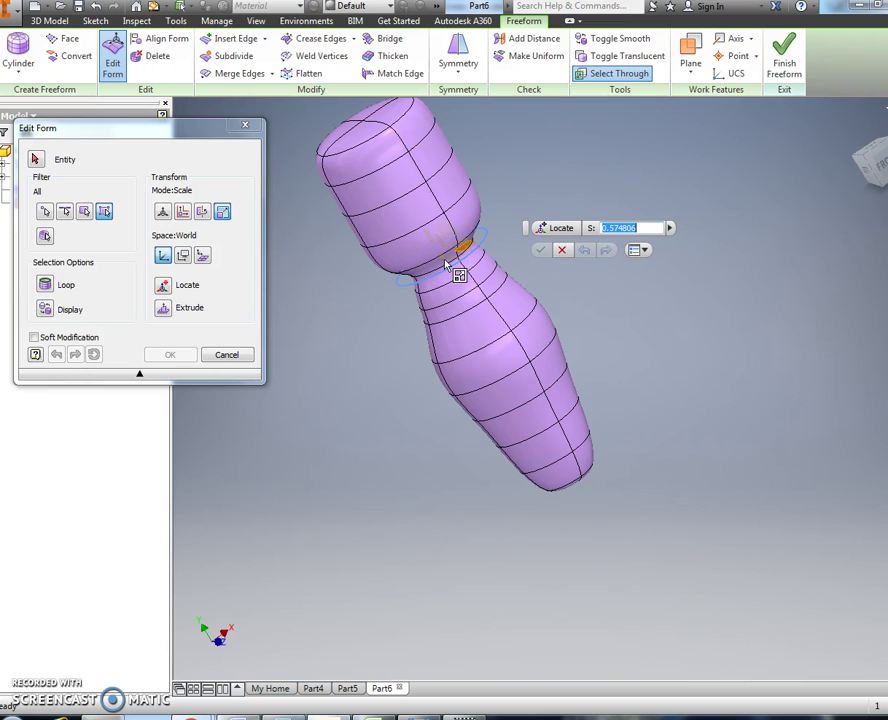
{"action": "left_click_drag", "start_coordinate": [443, 263], "coordinate": [440, 265]}
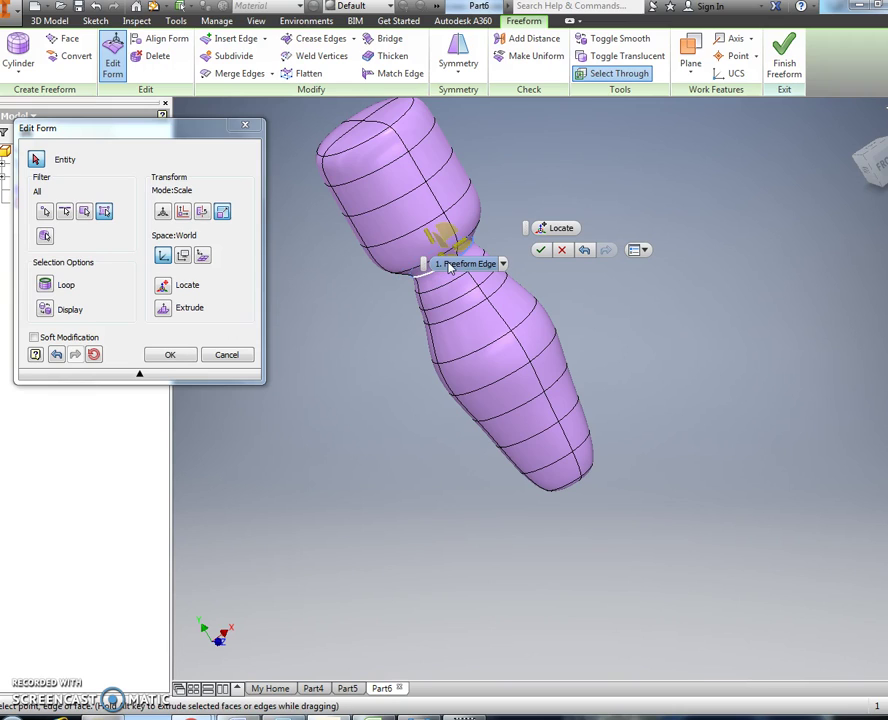
Scale the full edge loop directly above the narrowed inserted one within its plane by .45.
{"action": "left_click", "coordinate": [411, 273]}
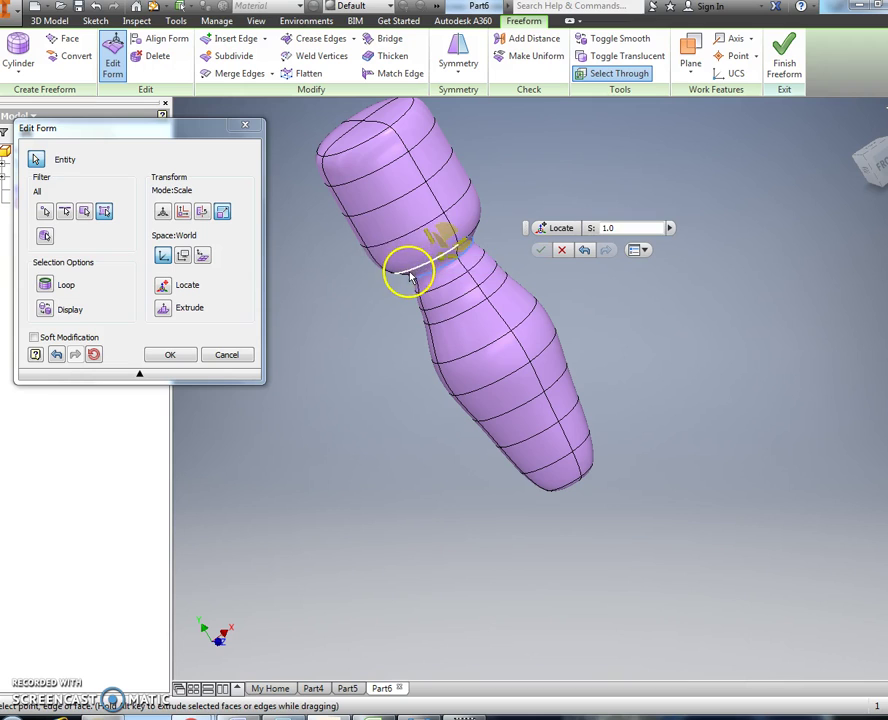
{"action": "left_click", "coordinate": [45, 284]}
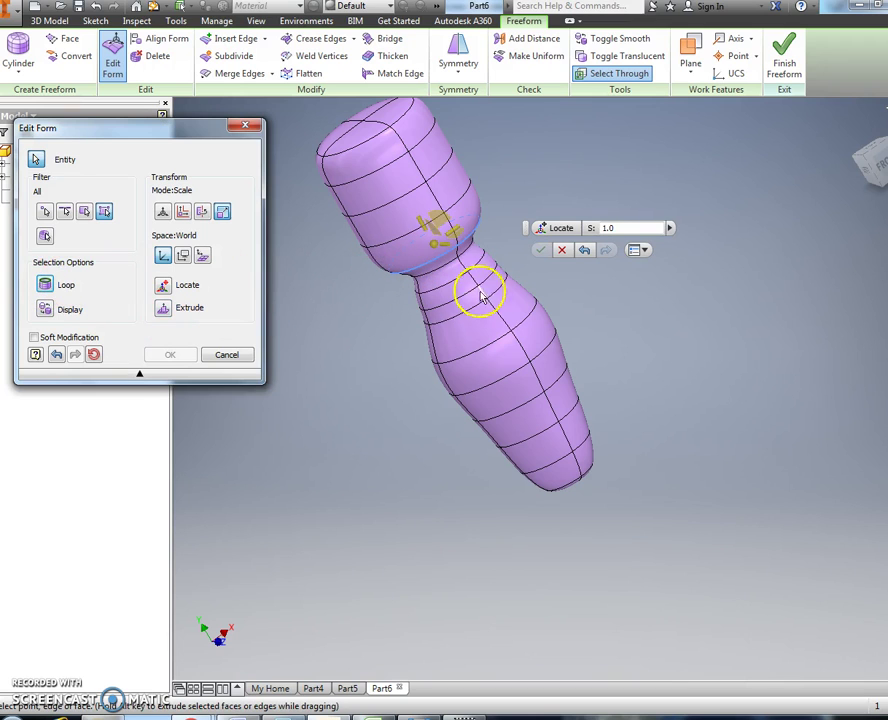
{"action": "left_click_drag", "start_coordinate": [476, 250], "coordinate": [435, 255]}
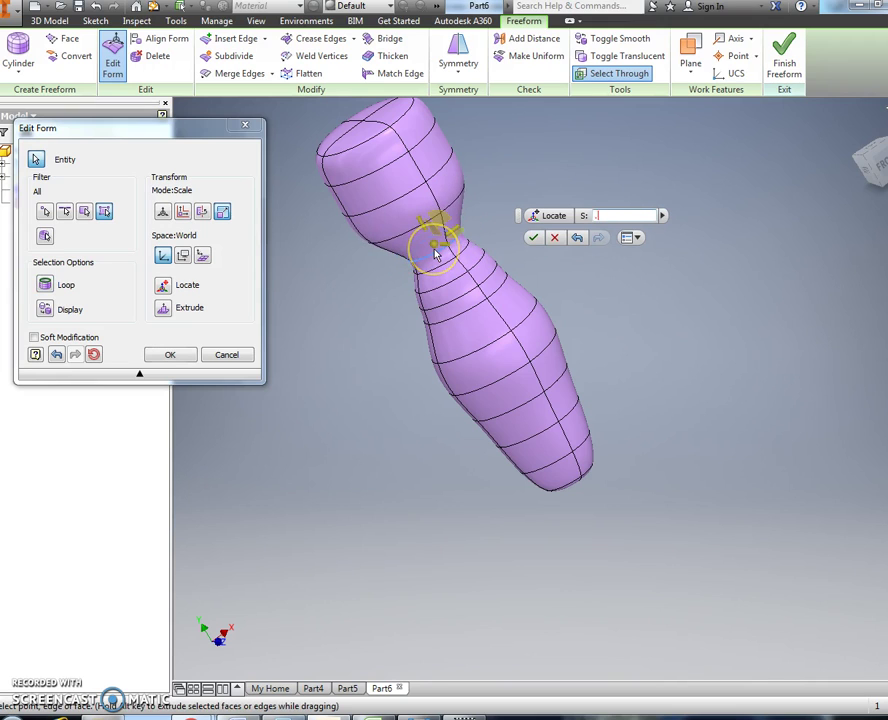
{"action": "type", "text": ".45"}
{"action": "left_click", "coordinate": [398, 280]}
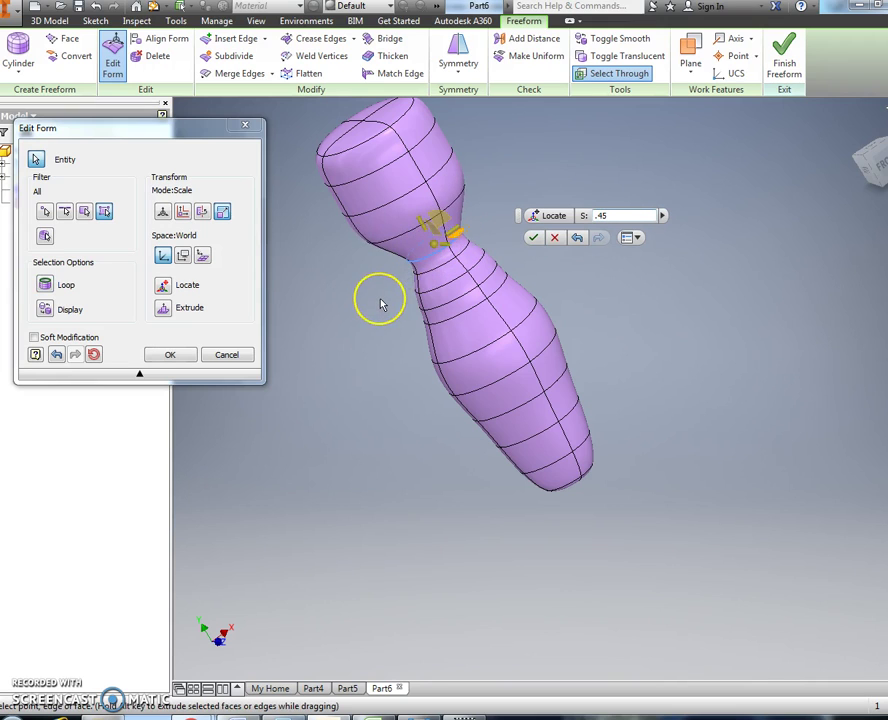
{"action": "left_click", "coordinate": [430, 295]}
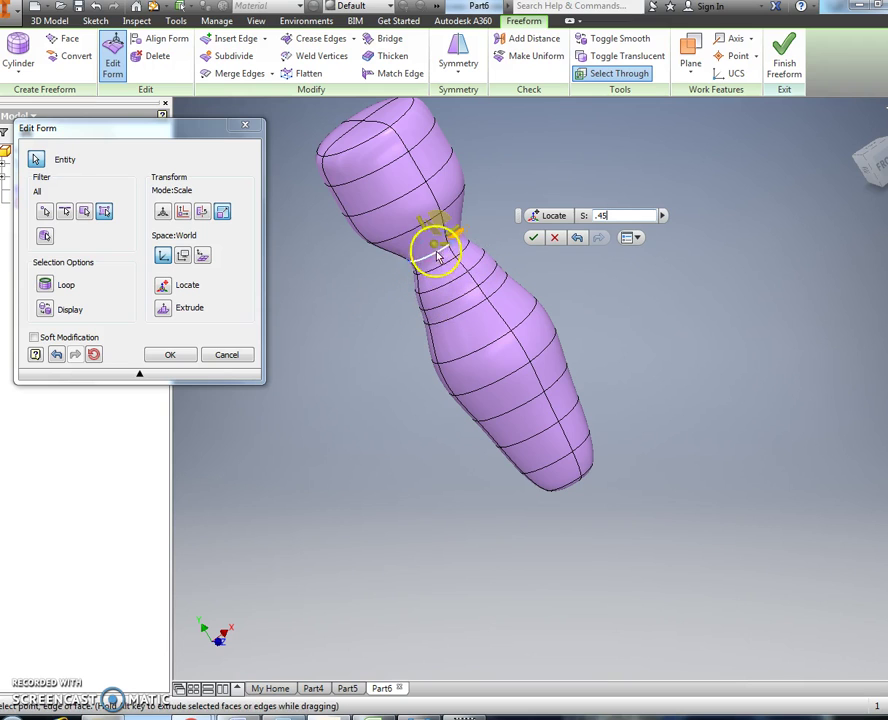
{"action": "left_click", "coordinate": [408, 236]}
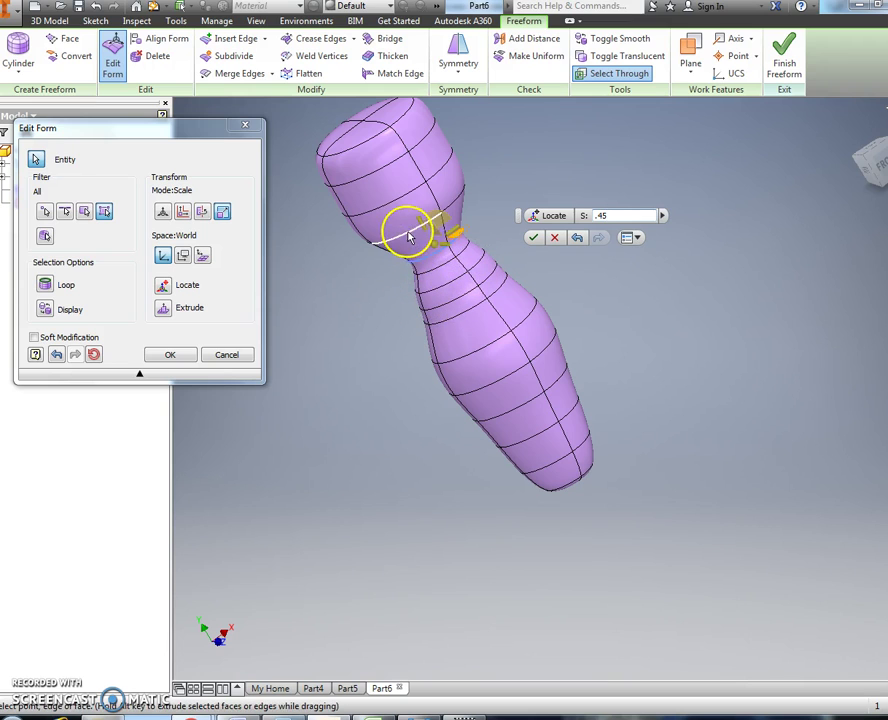
Scale the second full edge loop below the one scaled by .45 within its plane by .7 and apply the edit.
{"action": "left_click", "coordinate": [438, 291]}
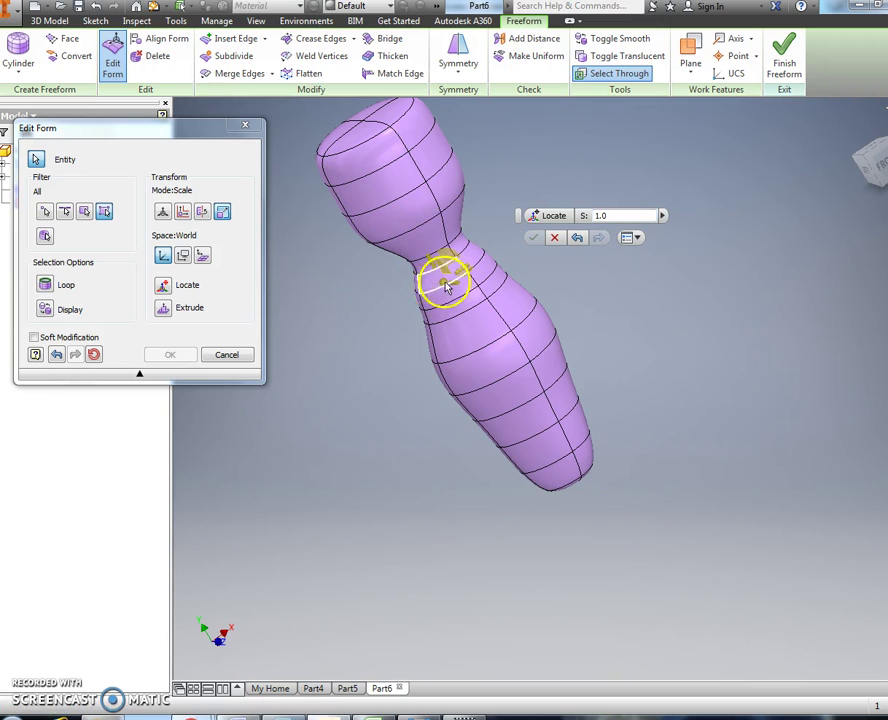
{"action": "left_click", "coordinate": [47, 289]}
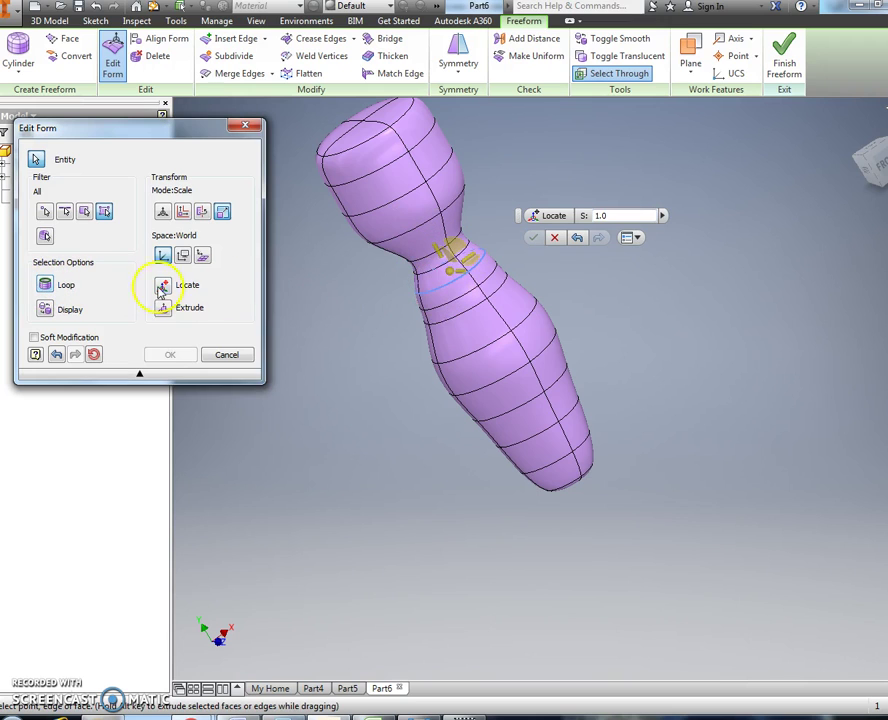
{"action": "left_click", "coordinate": [476, 263]}
{"action": "left_click_drag", "start_coordinate": [476, 266], "coordinate": [463, 280]}
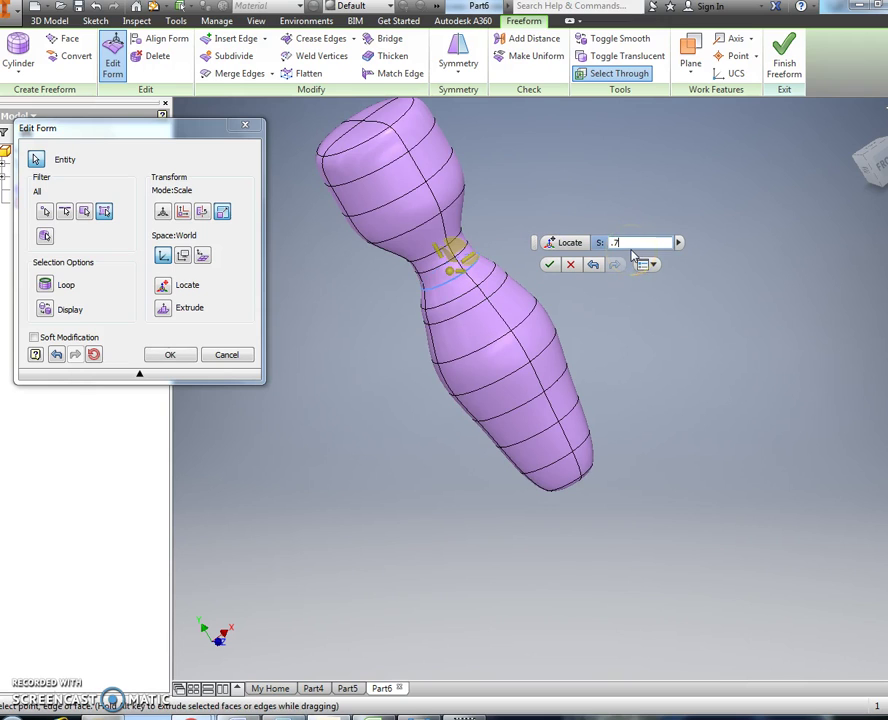
{"action": "key", "text": "Return"}
{"action": "key", "text": "Return"}
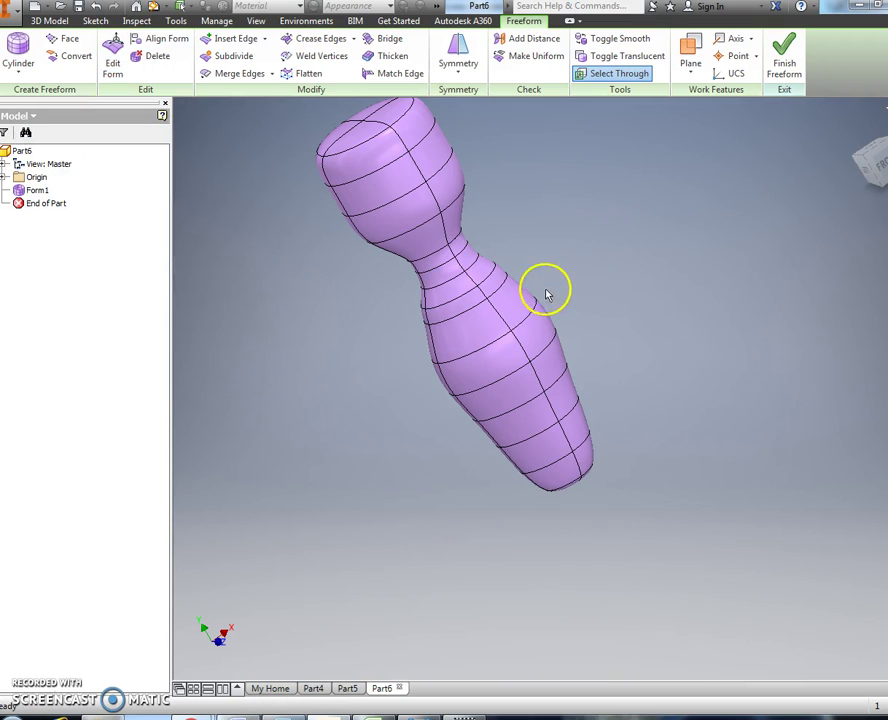
Insert an edge loop at location 0.5 on the neck side of the first widely spaced body loop, using Simple mode.
{"action": "left_click", "coordinate": [473, 314]}
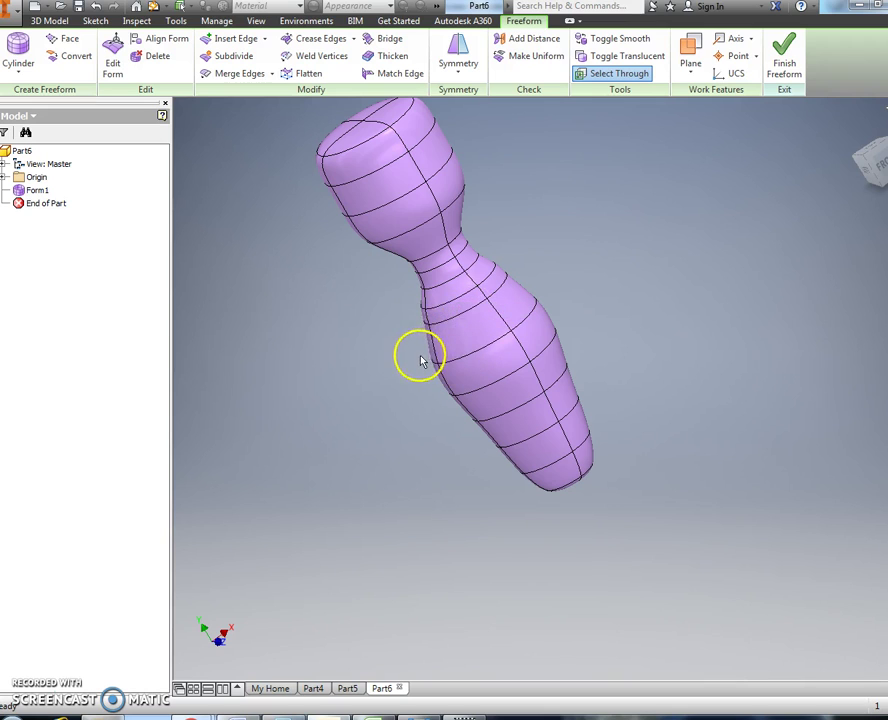
{"action": "right_click", "coordinate": [462, 360]}
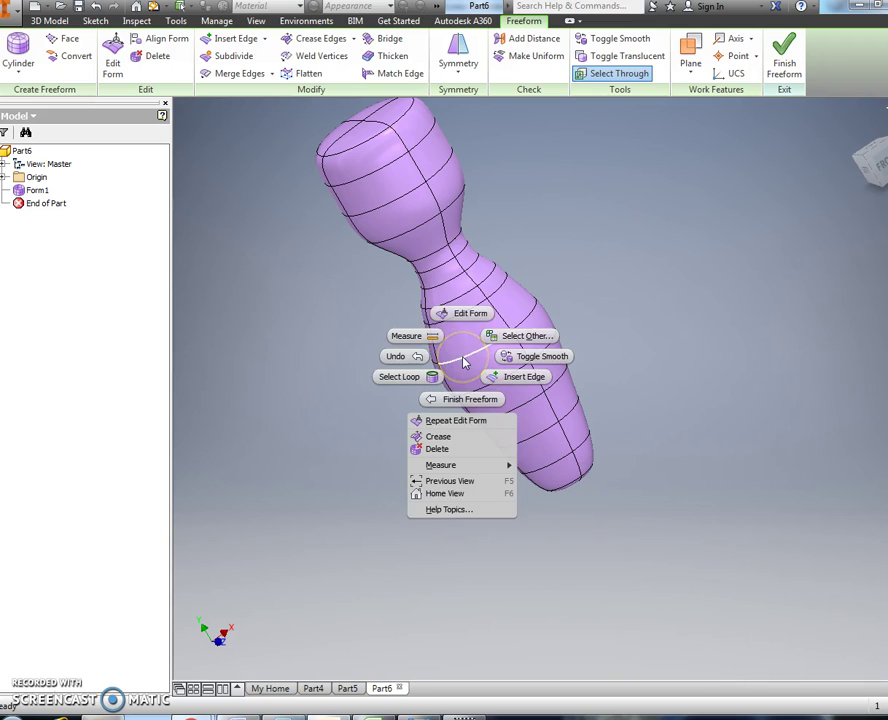
{"action": "left_click", "coordinate": [434, 378]}
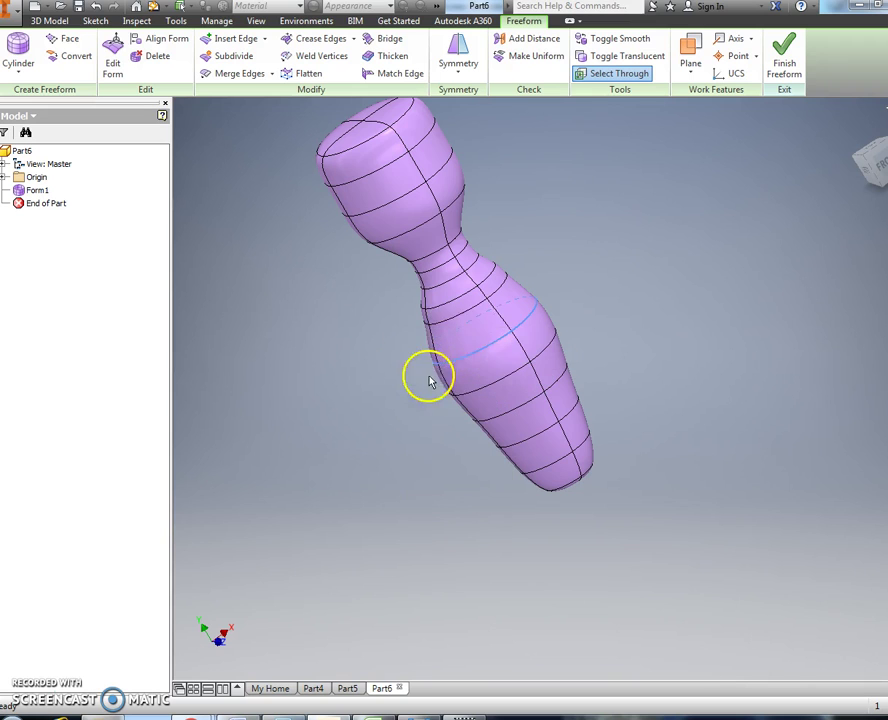
{"action": "left_click", "coordinate": [232, 40]}
{"action": "left_click", "coordinate": [225, 174]}
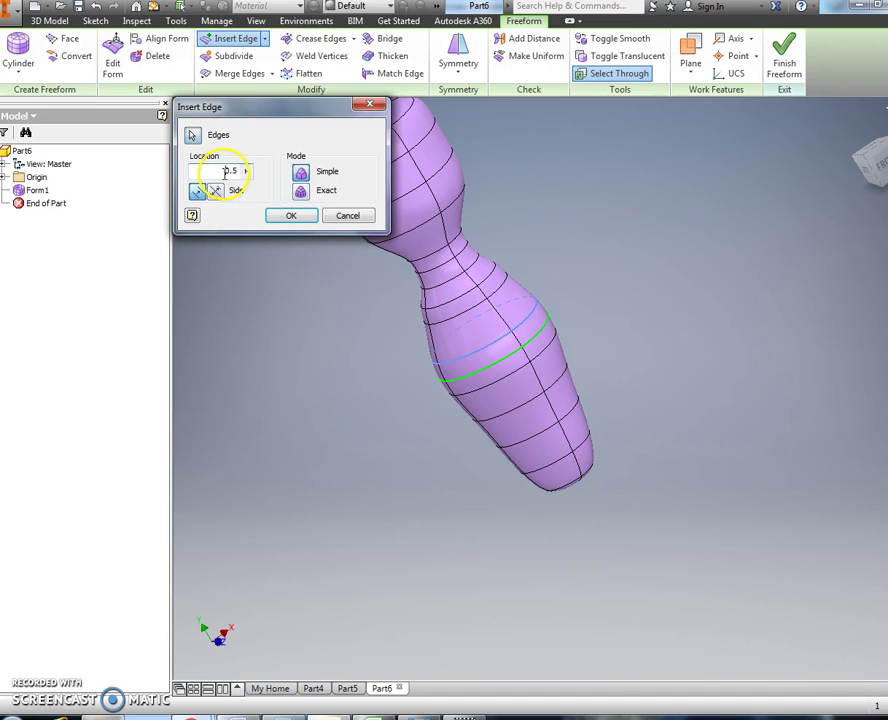
{"action": "left_click", "coordinate": [293, 216]}
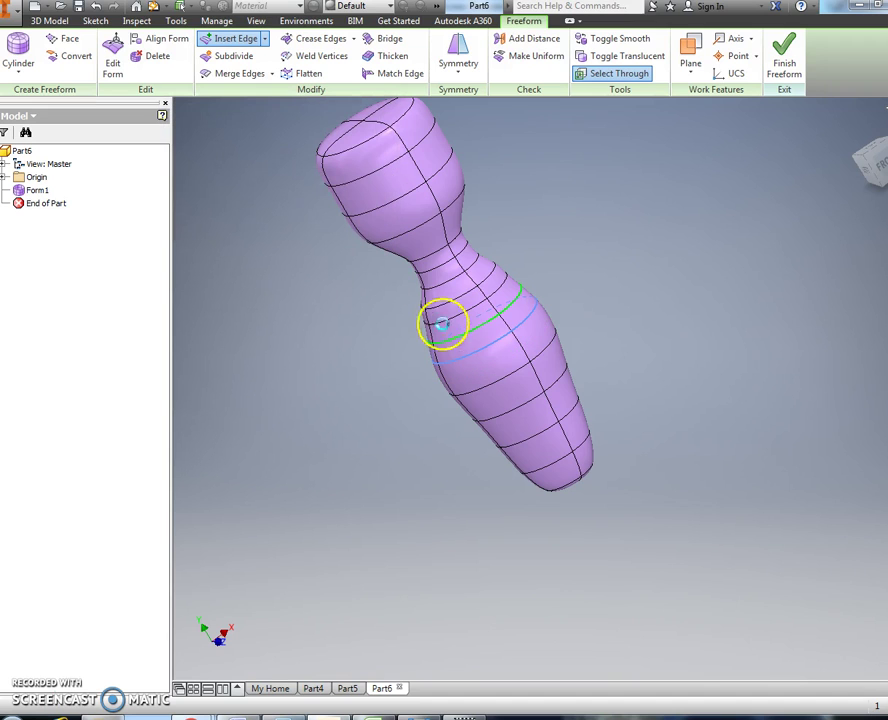
Try to scale the full newly inserted body loop slightly outward in Edit Form, and undo the scaling.
{"action": "right_click", "coordinate": [458, 342]}
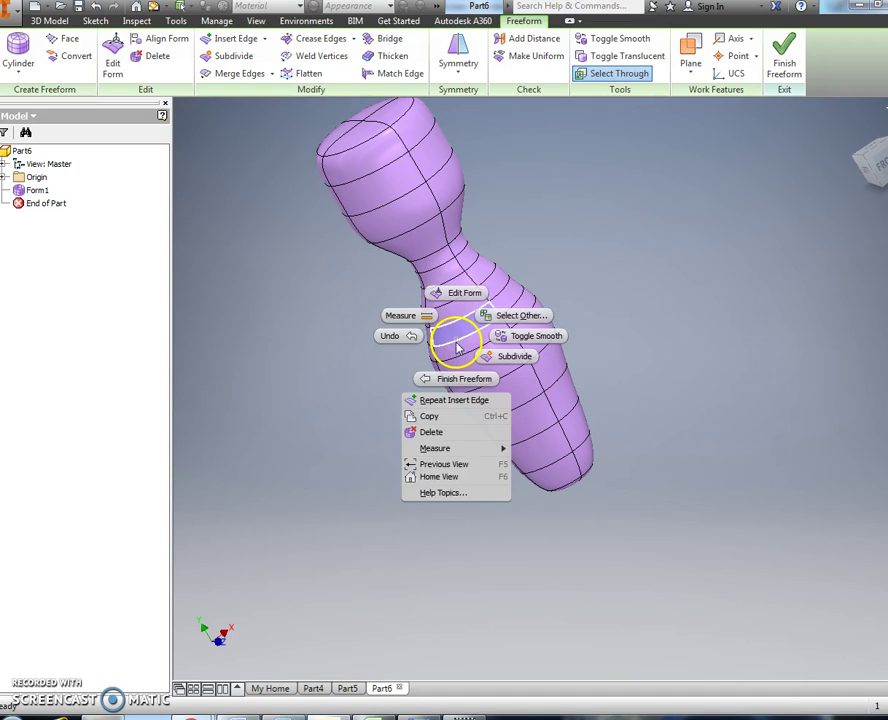
{"action": "left_click", "coordinate": [346, 372]}
{"action": "right_click", "coordinate": [451, 348]}
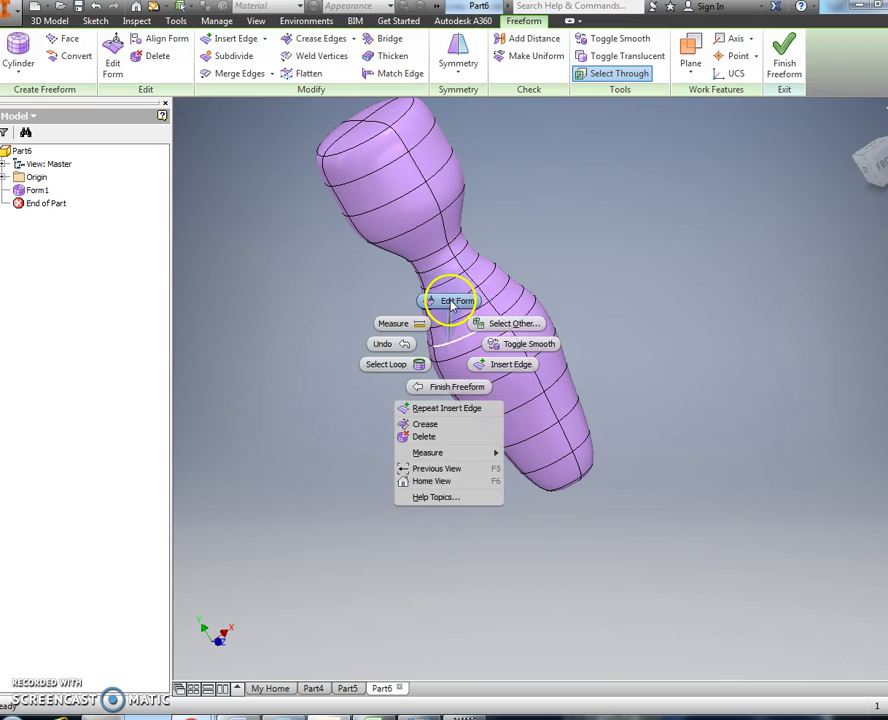
{"action": "left_click", "coordinate": [438, 300]}
{"action": "left_click", "coordinate": [44, 285]}
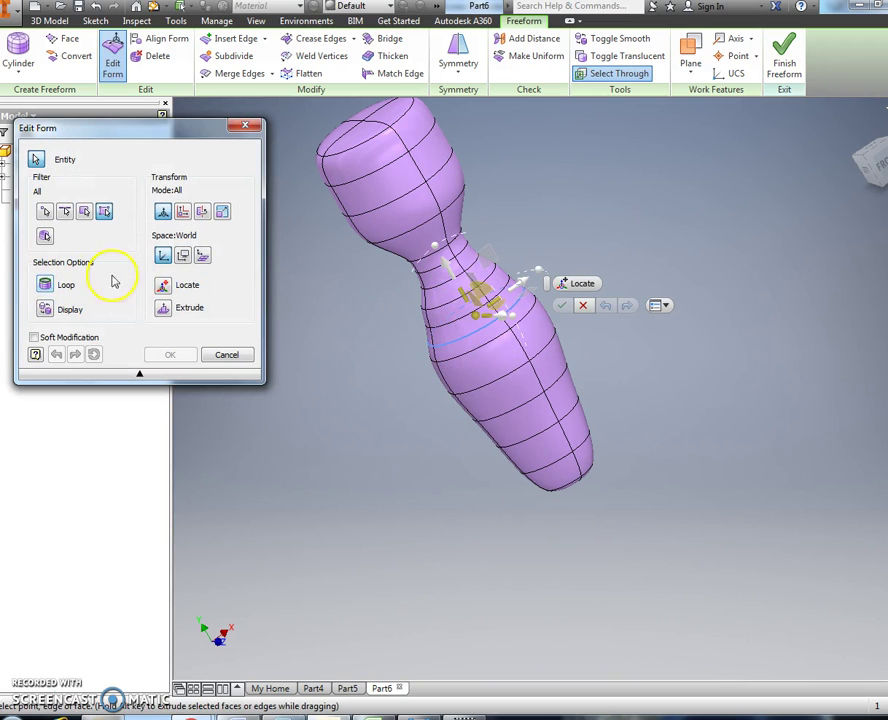
{"action": "left_click", "coordinate": [221, 212]}
{"action": "left_click", "coordinate": [498, 308]}
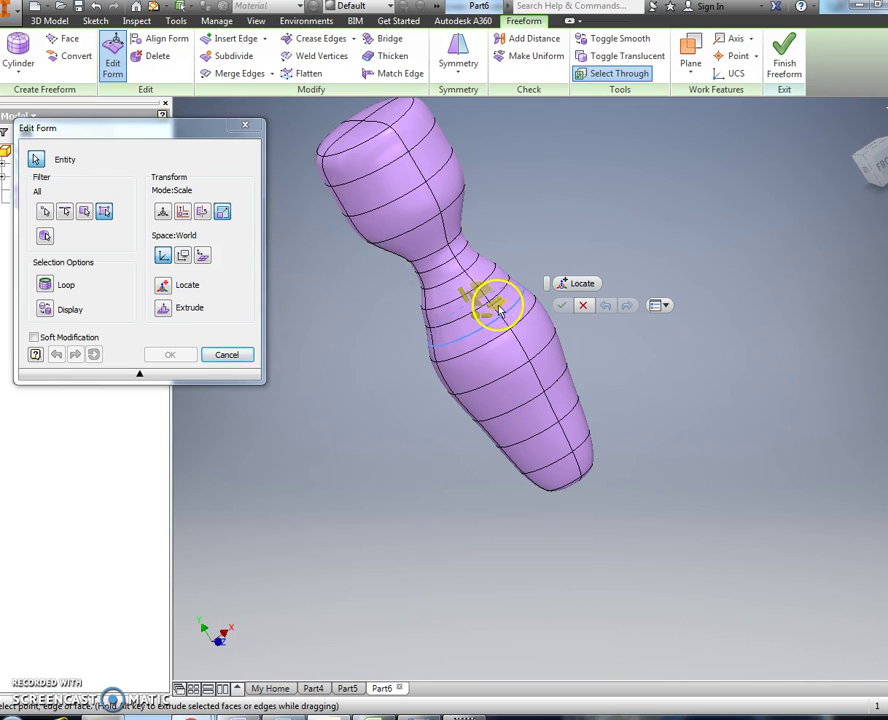
{"action": "left_click_drag", "start_coordinate": [503, 311], "coordinate": [502, 305]}
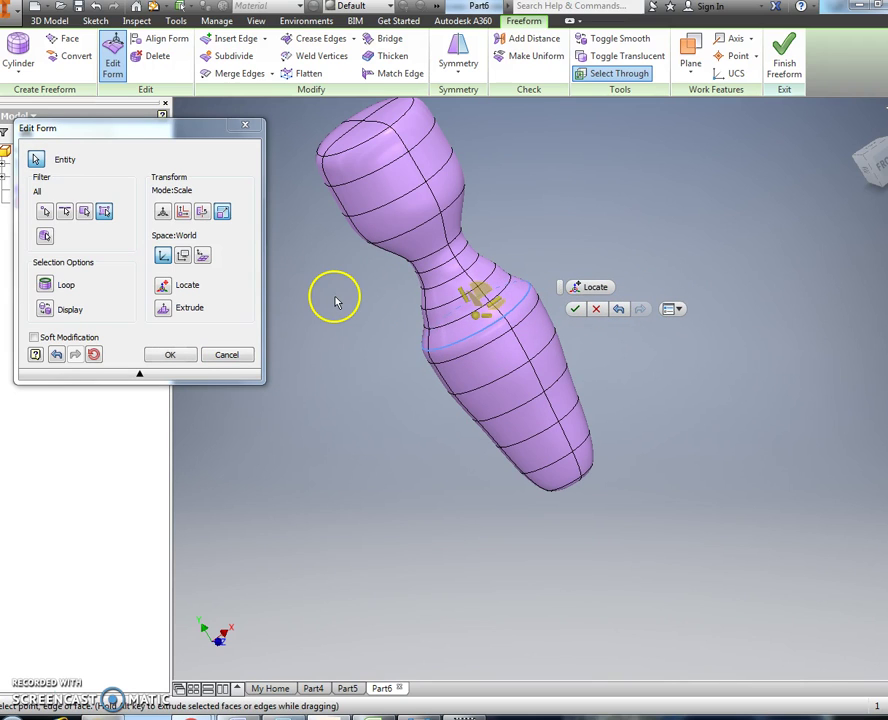
{"action": "key", "text": "ctrl+z"}
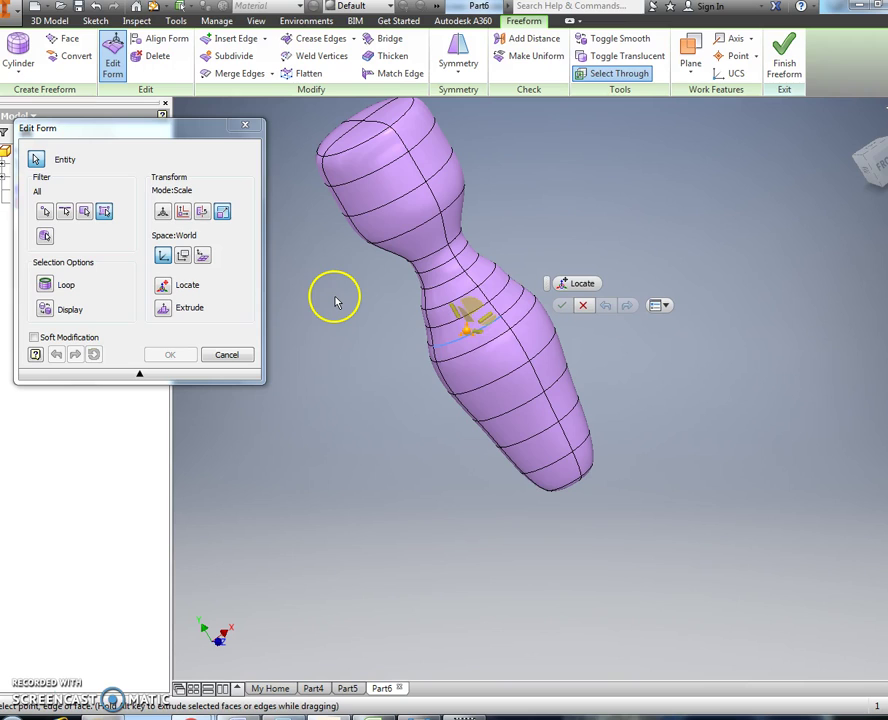
Scale only the front edge segment of the newly inserted body loop within its plane by 1.10 and apply the edit.
{"action": "left_click", "coordinate": [497, 327]}
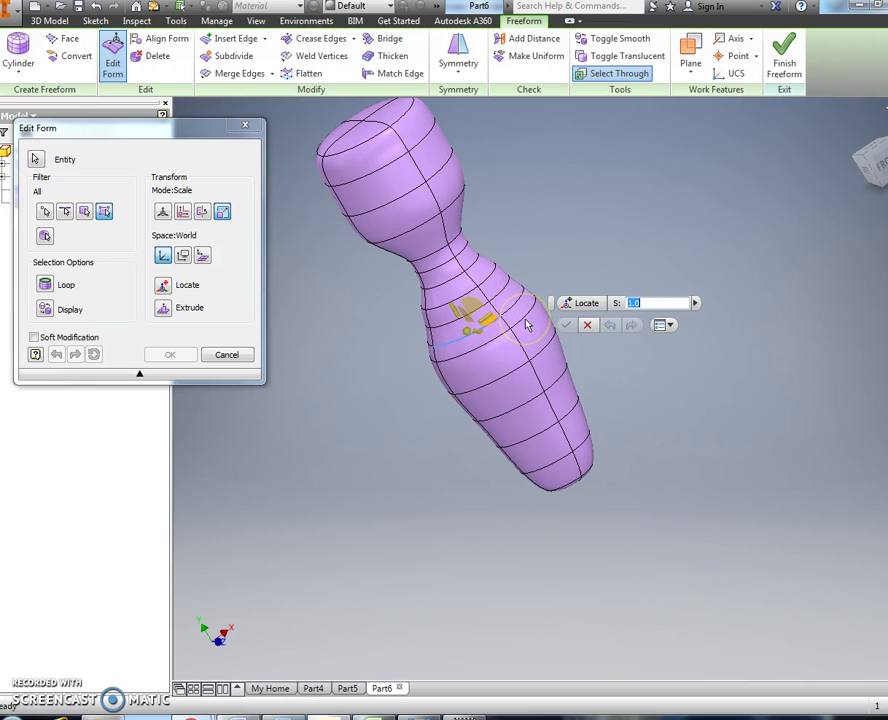
{"action": "key", "text": "Return"}
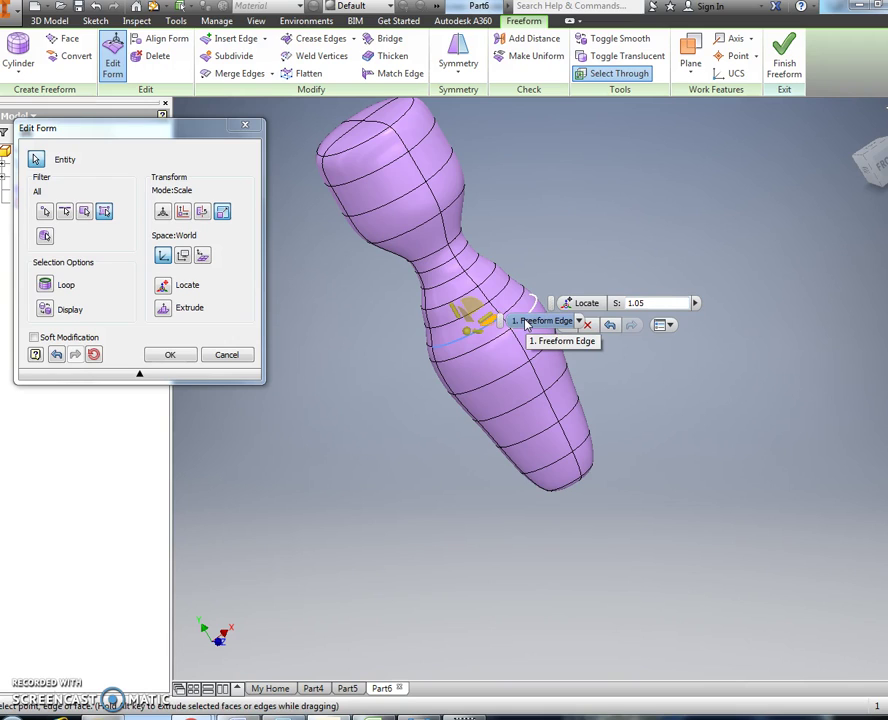
{"action": "left_click", "coordinate": [645, 302]}
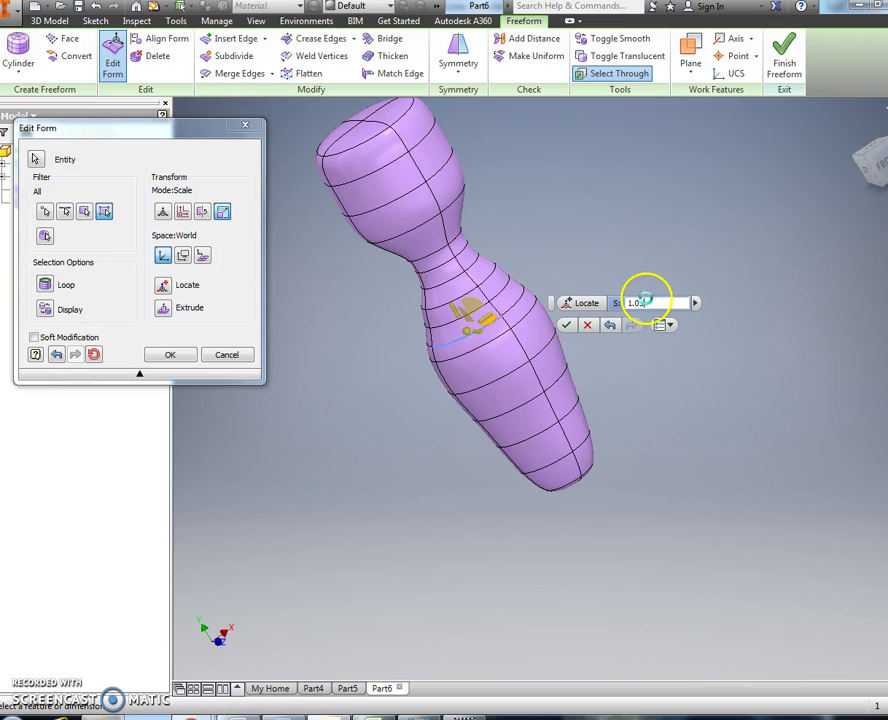
{"action": "type", "text": "1.1"}
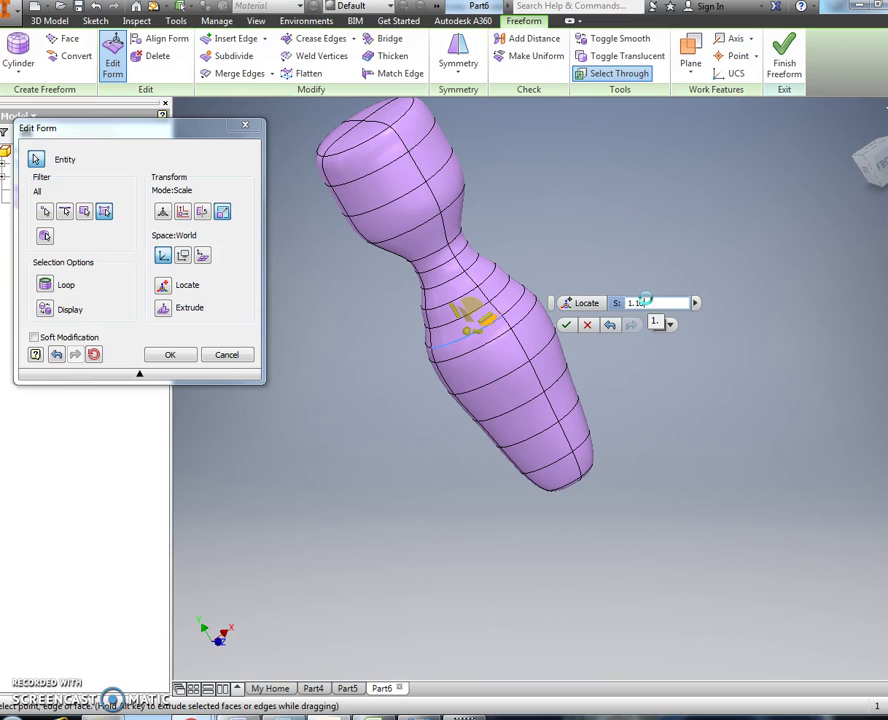
{"action": "left_click", "coordinate": [566, 324]}
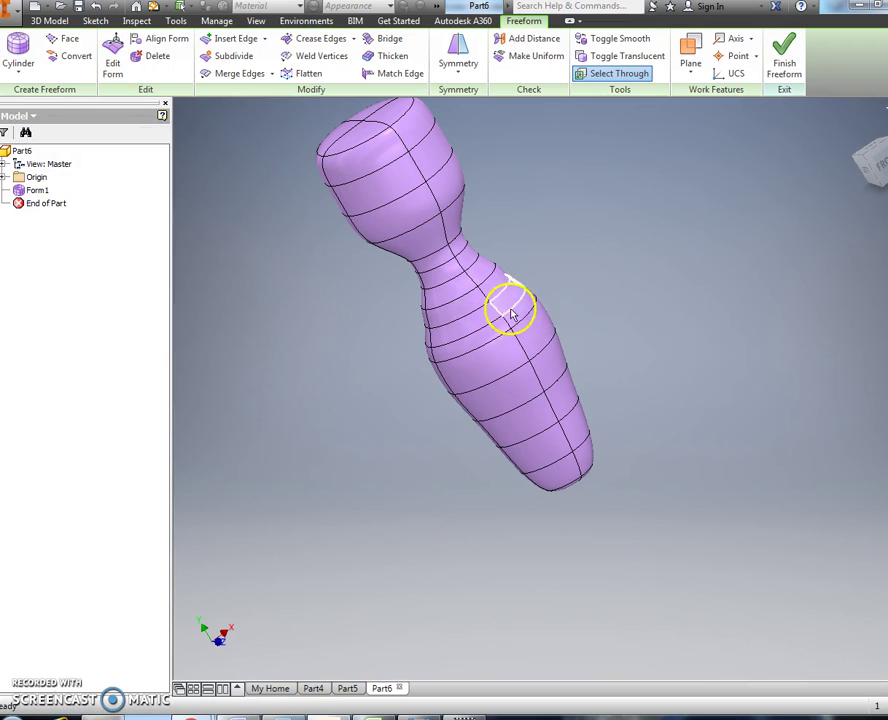
Scale the full edge loop on the body's shoulder just below the neck within its plane by 1.1 and apply the edit.
{"action": "right_click", "coordinate": [478, 313]}
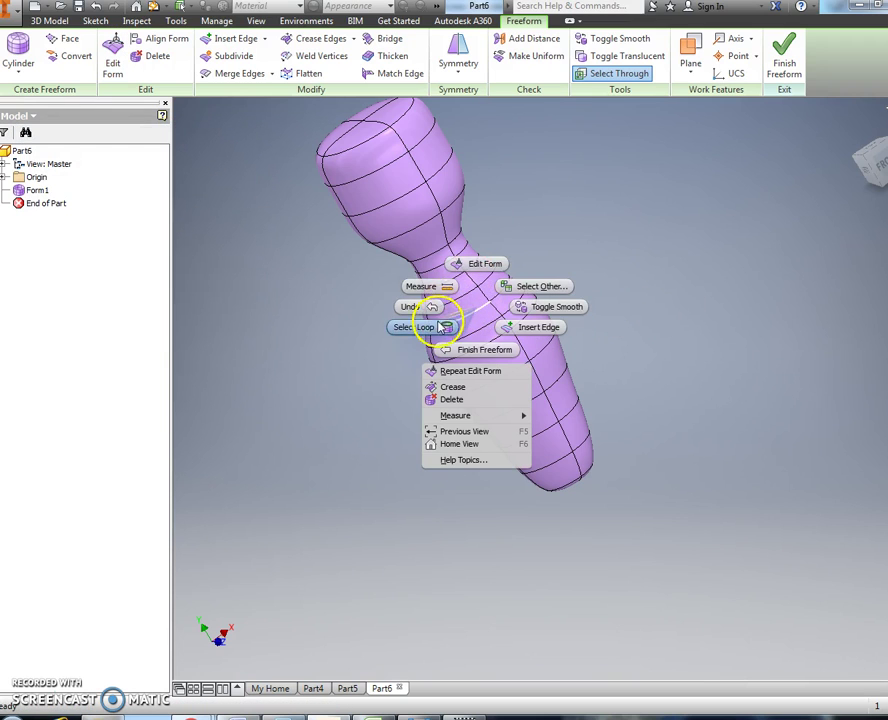
{"action": "left_click", "coordinate": [444, 324]}
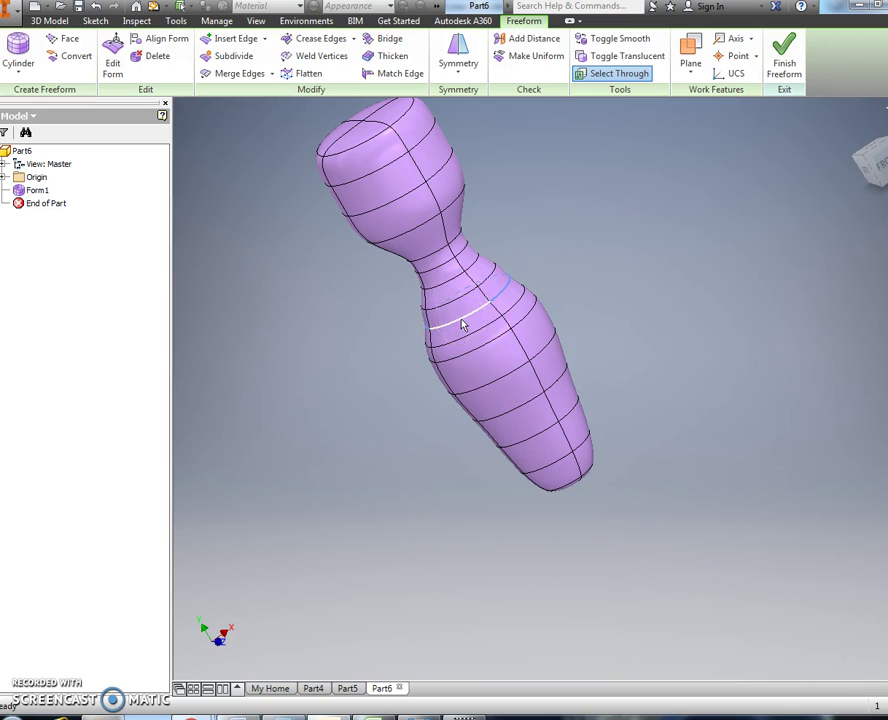
{"action": "right_click", "coordinate": [456, 320]}
{"action": "left_click", "coordinate": [462, 279]}
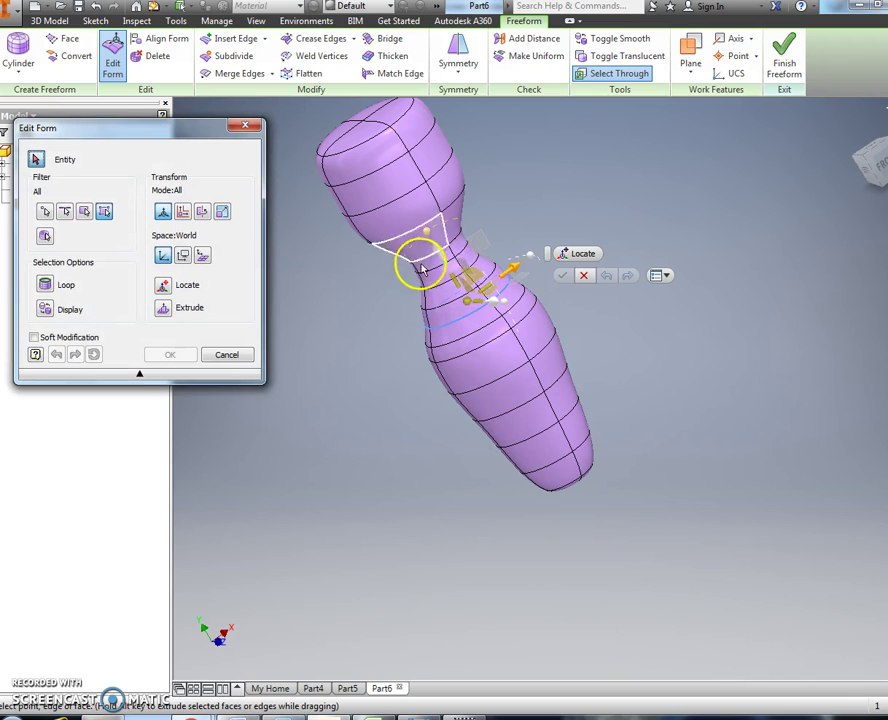
{"action": "left_click", "coordinate": [222, 211]}
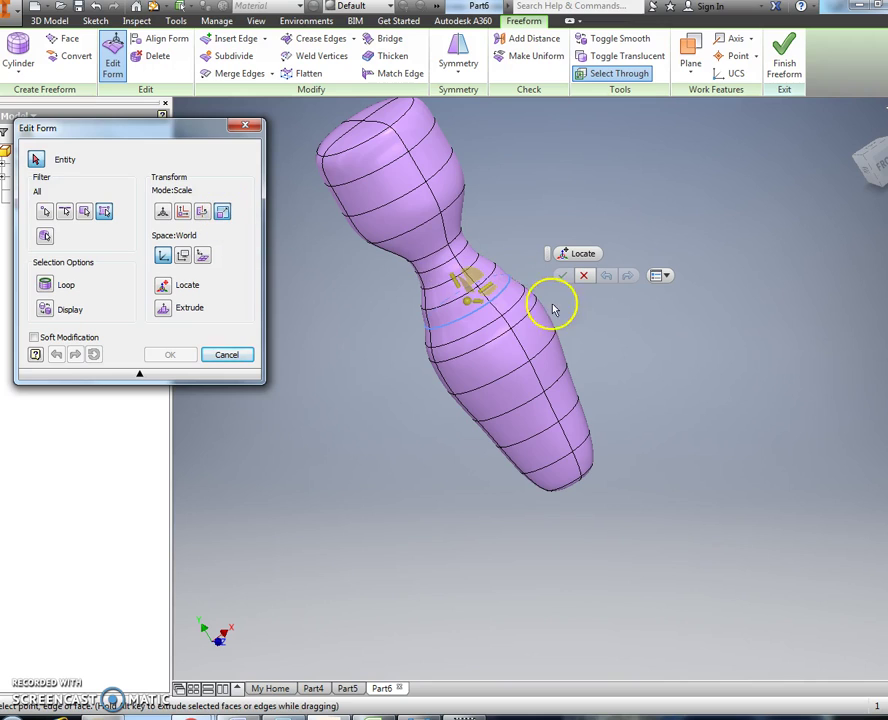
{"action": "left_click", "coordinate": [494, 292]}
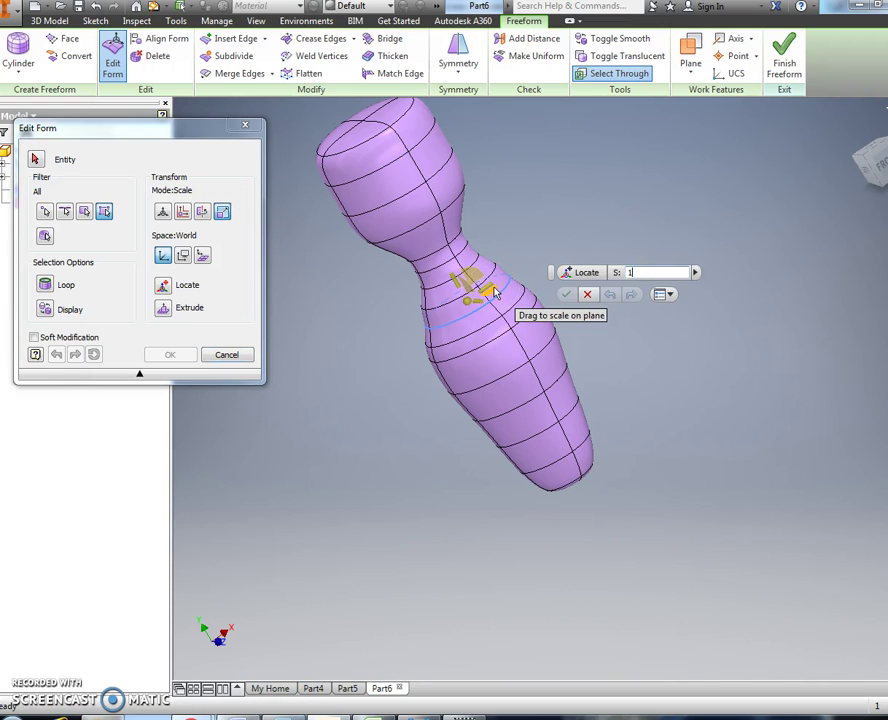
{"action": "key", "text": "Return"}
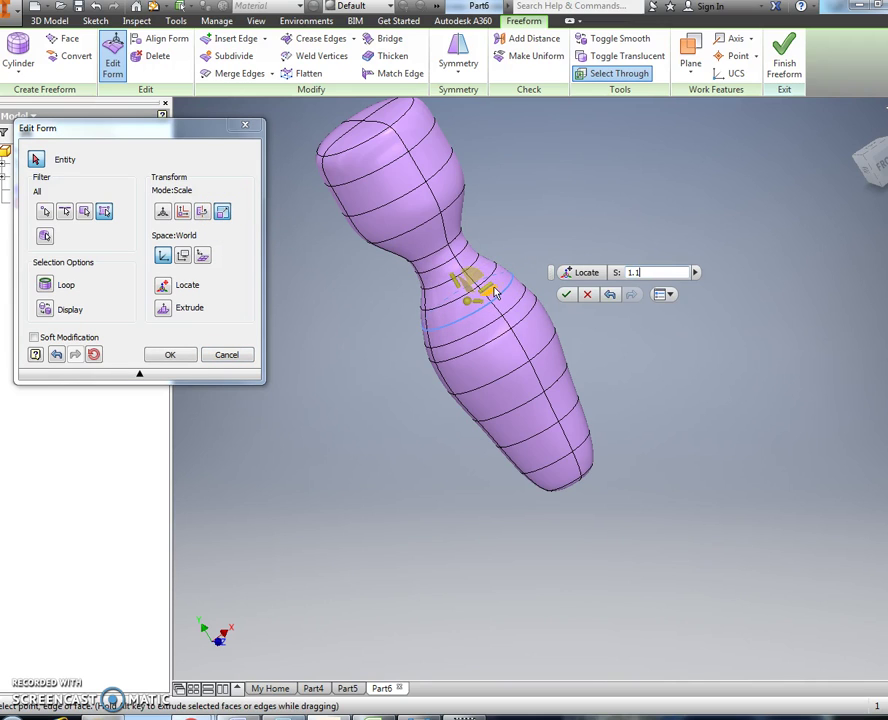
{"action": "left_click", "coordinate": [566, 294]}
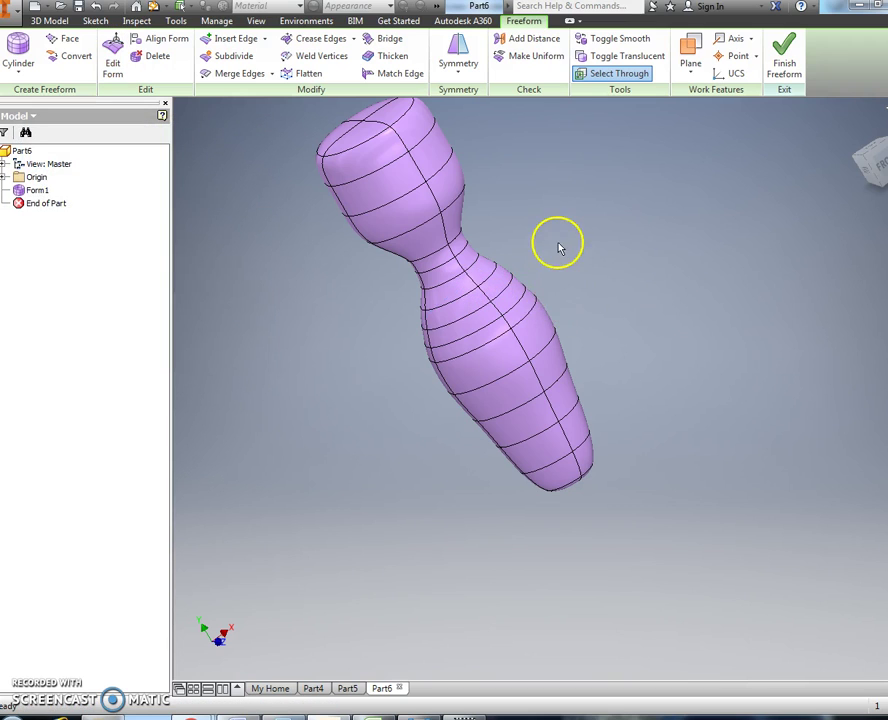
Insert an edge loop at location -0.5 on the head side of the full loop at the head end of the neck, using Simple mode.
{"action": "left_click", "coordinate": [434, 256]}
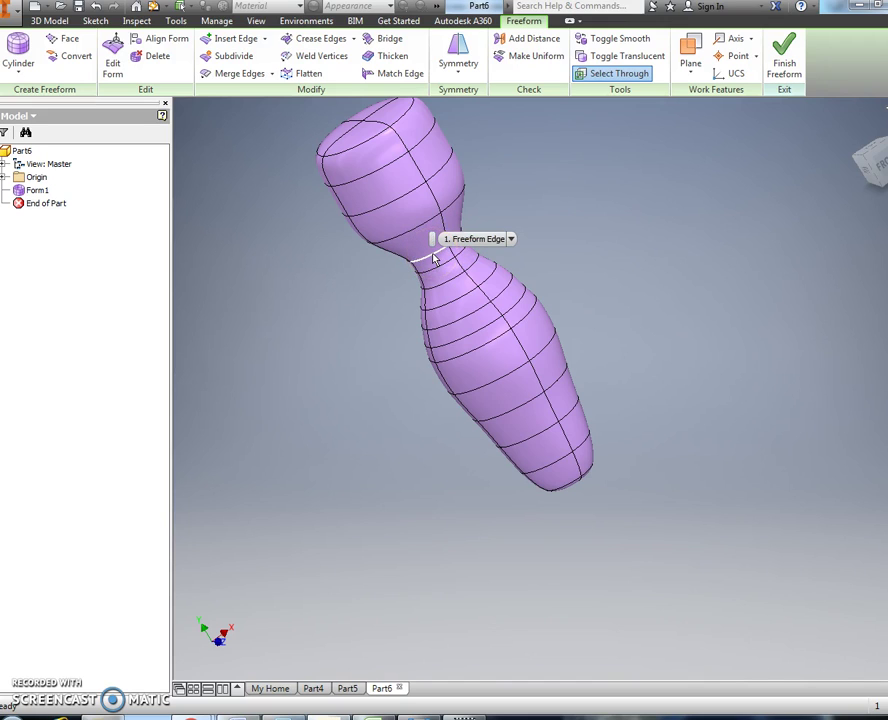
{"action": "right_click", "coordinate": [434, 256]}
{"action": "left_click", "coordinate": [373, 272]}
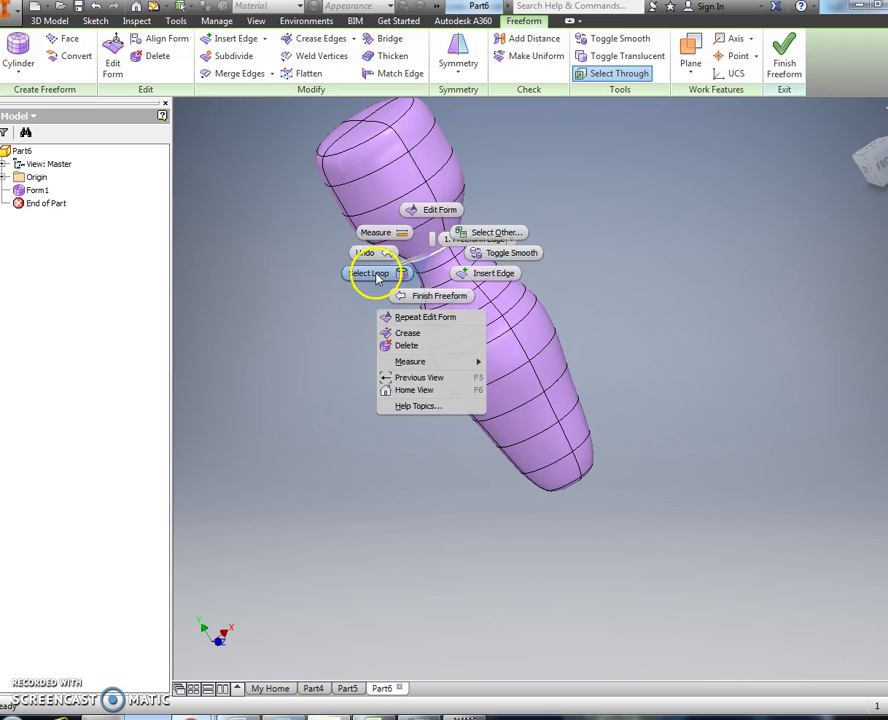
{"action": "left_click", "coordinate": [237, 42]}
{"action": "left_click", "coordinate": [228, 170]}
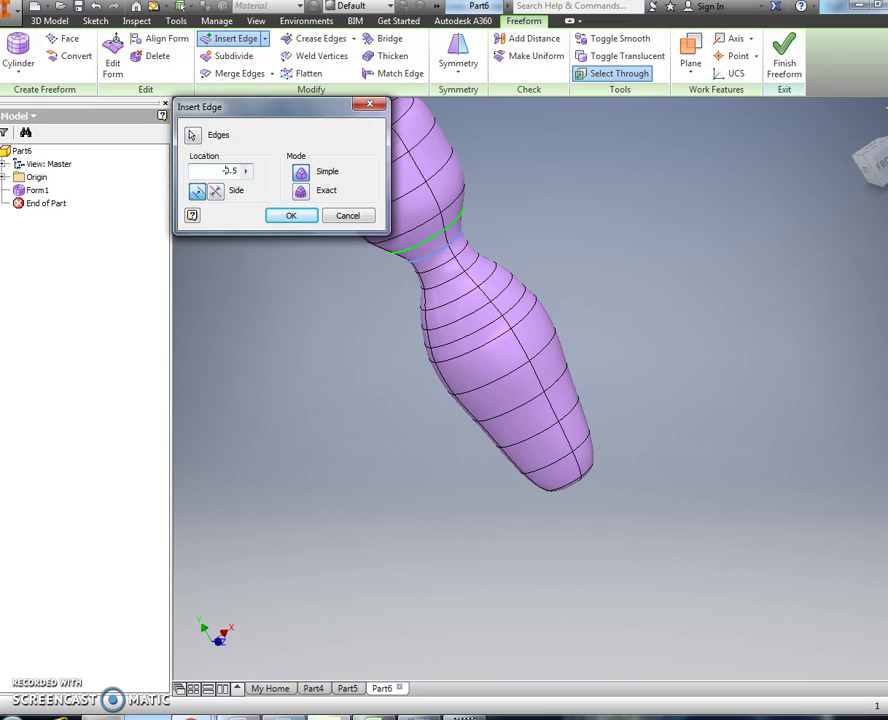
{"action": "left_click", "coordinate": [258, 188]}
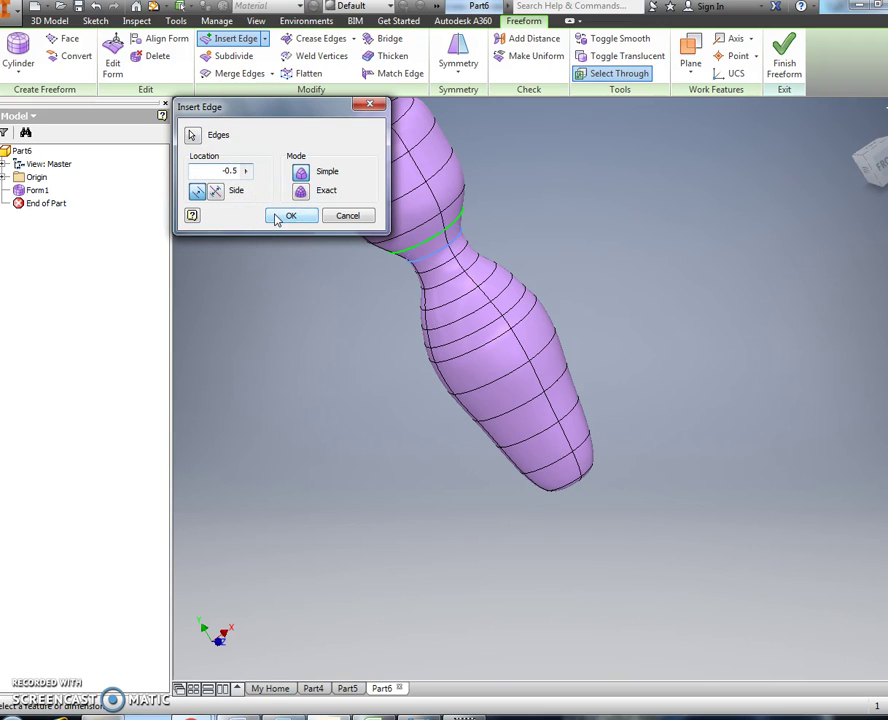
{"action": "left_click", "coordinate": [281, 216]}
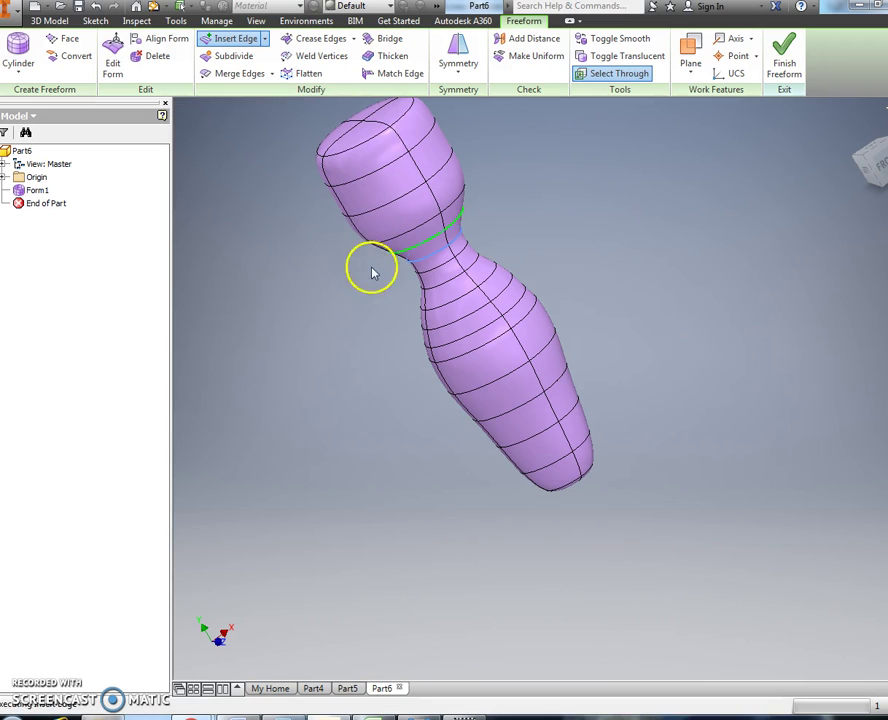
Scale only the front edge segment of the newly inserted neck loop inward within its plane and apply the edit.
{"action": "right_click", "coordinate": [411, 249]}
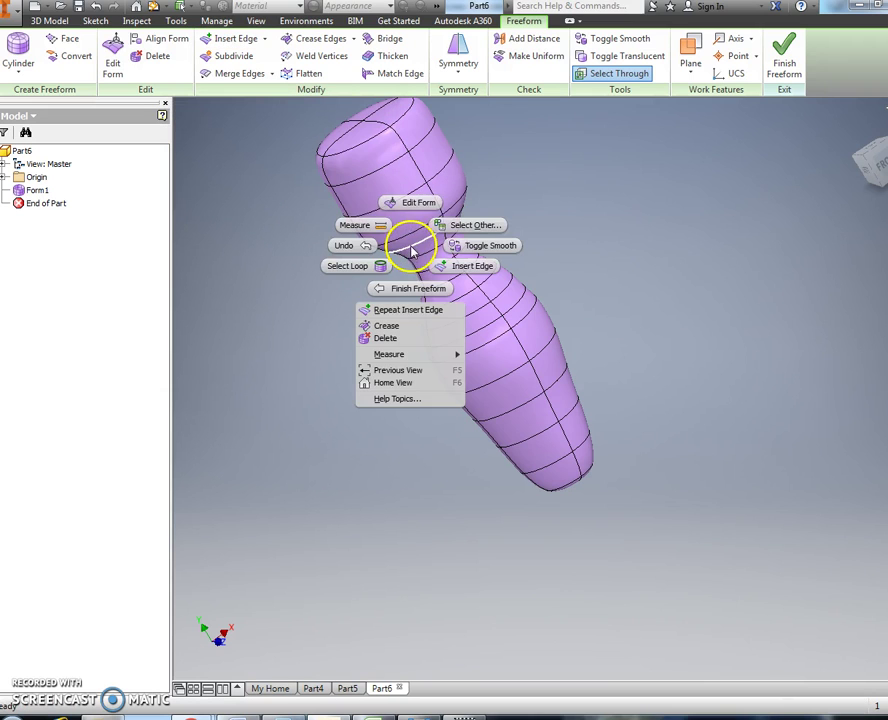
{"action": "left_click", "coordinate": [411, 205]}
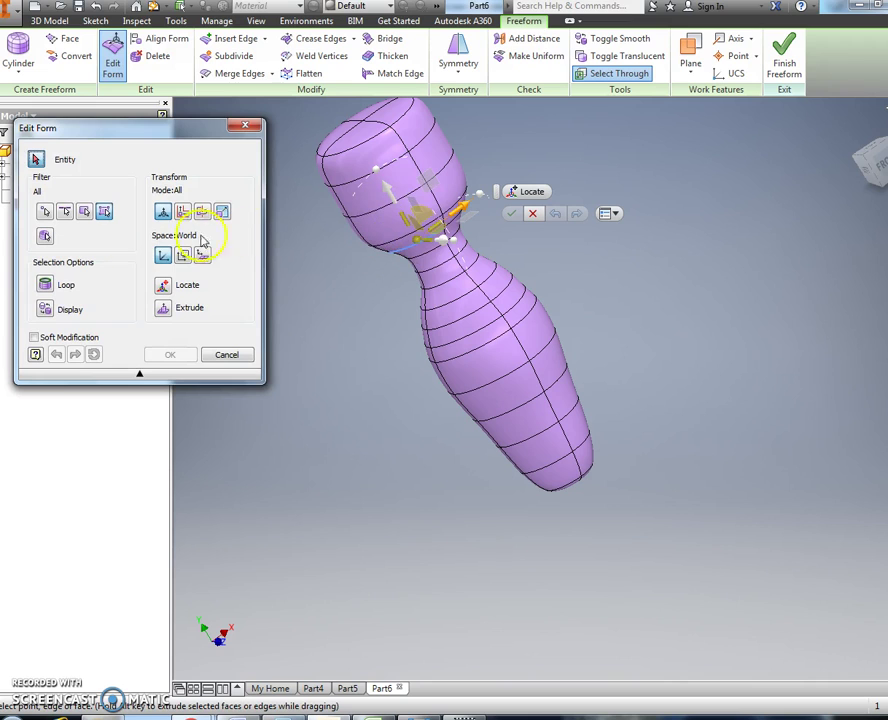
{"action": "left_click", "coordinate": [222, 211]}
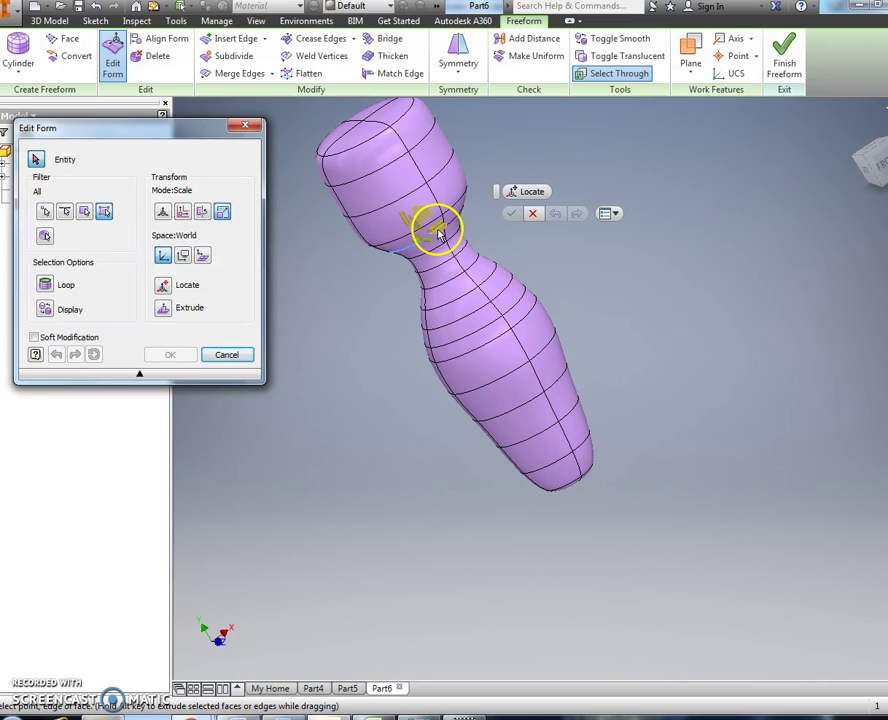
{"action": "left_click_drag", "start_coordinate": [440, 235], "coordinate": [415, 249]}
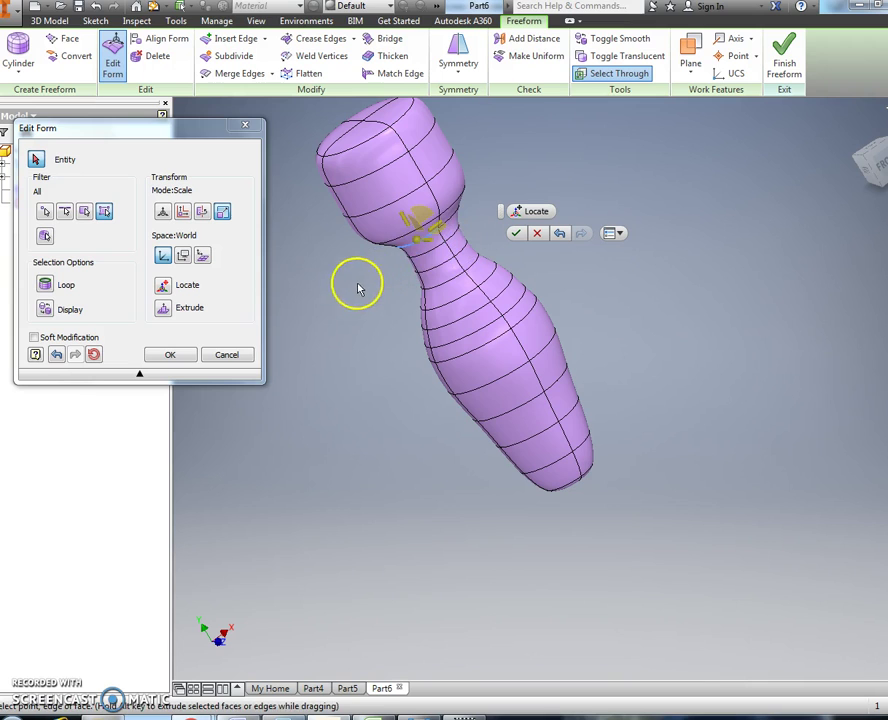
{"action": "left_click", "coordinate": [172, 355]}
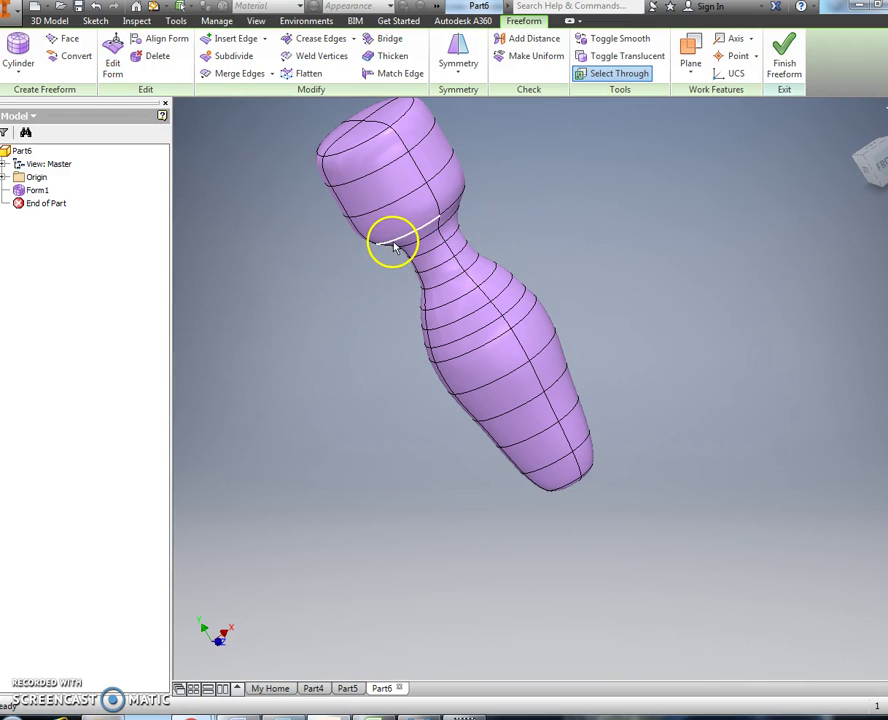
Scale the full edge loop at the lower edge of the head within its plane by .6 and apply the edit.
{"action": "right_click", "coordinate": [394, 240]}
{"action": "left_click", "coordinate": [398, 198]}
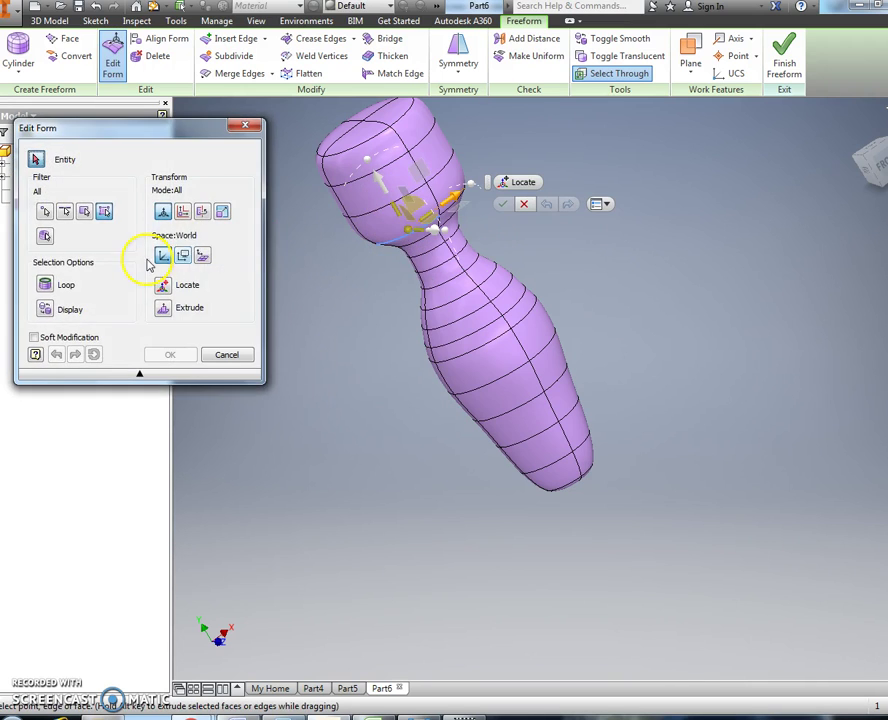
{"action": "left_click", "coordinate": [44, 290]}
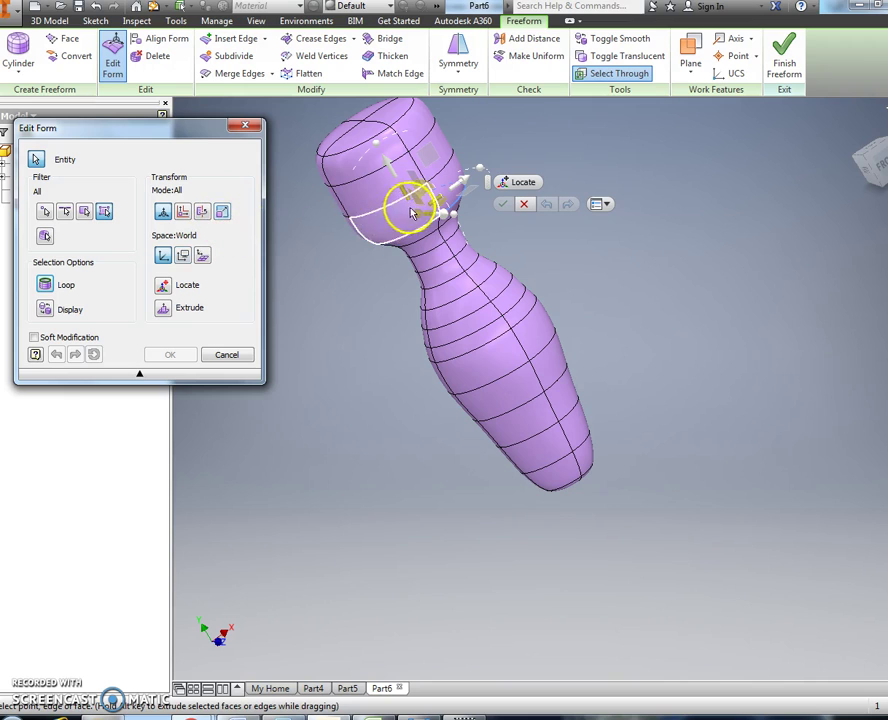
{"action": "left_click", "coordinate": [222, 211]}
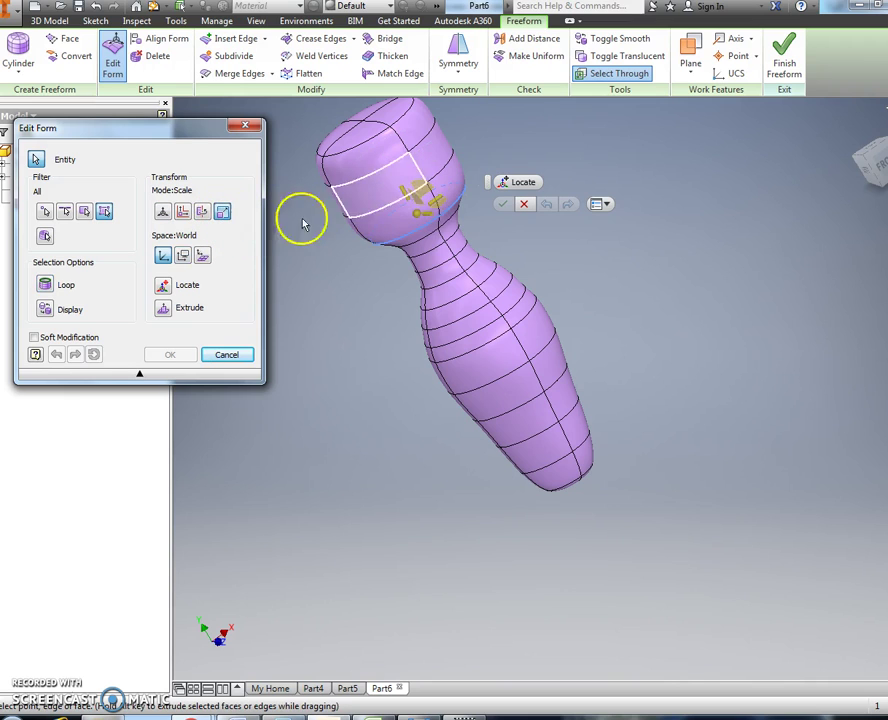
{"action": "left_click", "coordinate": [448, 212]}
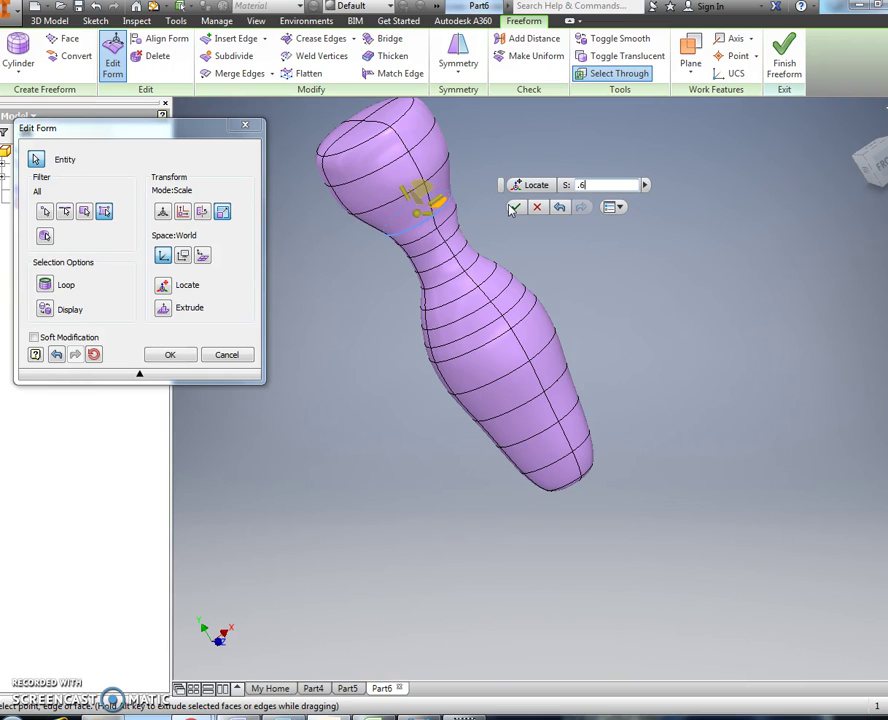
{"action": "left_click", "coordinate": [519, 207]}
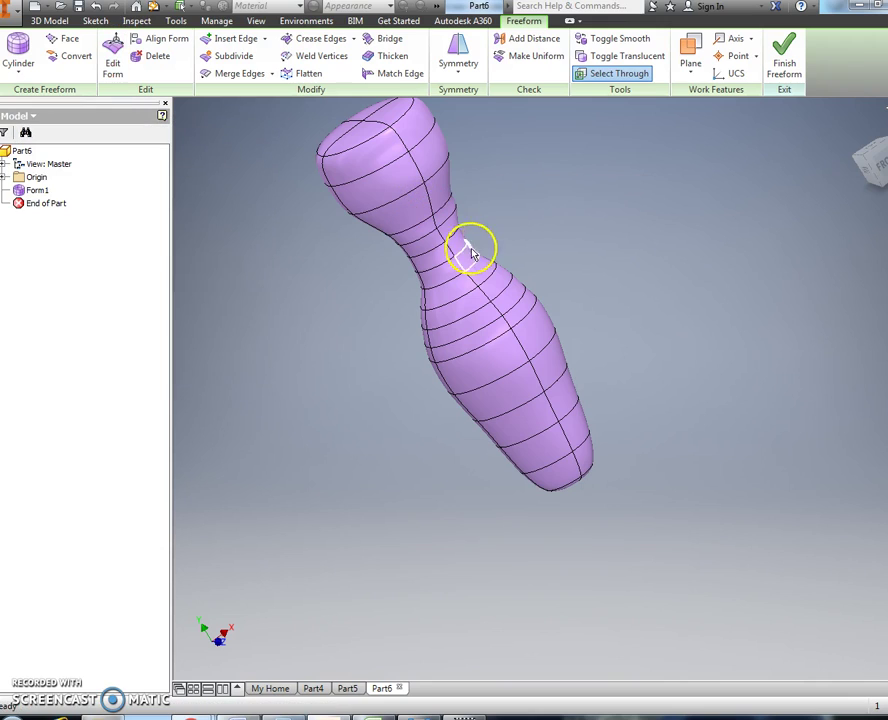
Undo the .6 scaling of the head's lower edge loop.
{"action": "middle_click_drag", "start_coordinate": [527, 340], "coordinate": [363, 500], "text": "shift"}
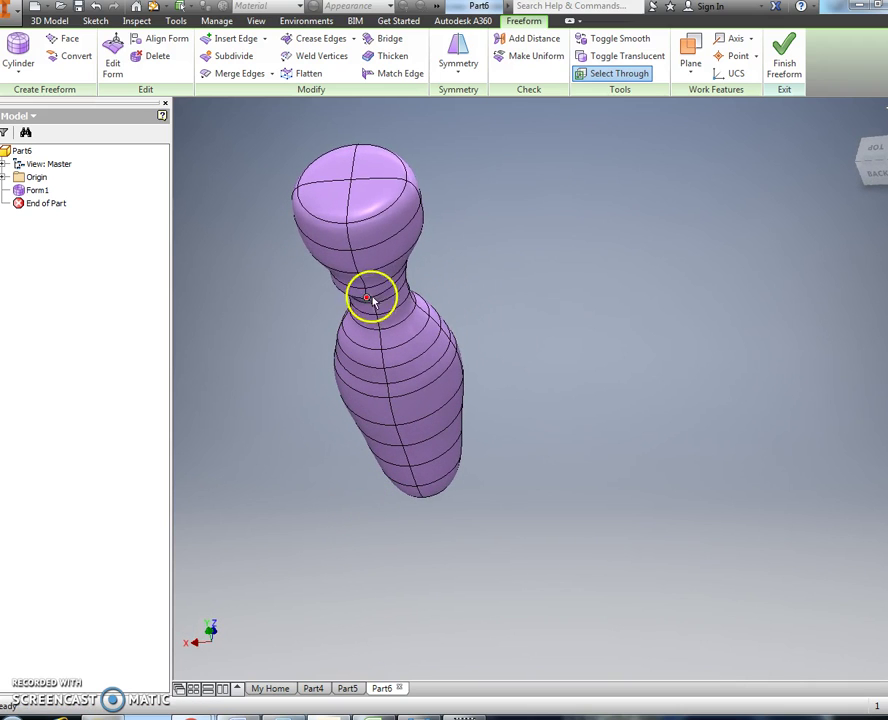
{"action": "left_click", "coordinate": [96, 8]}
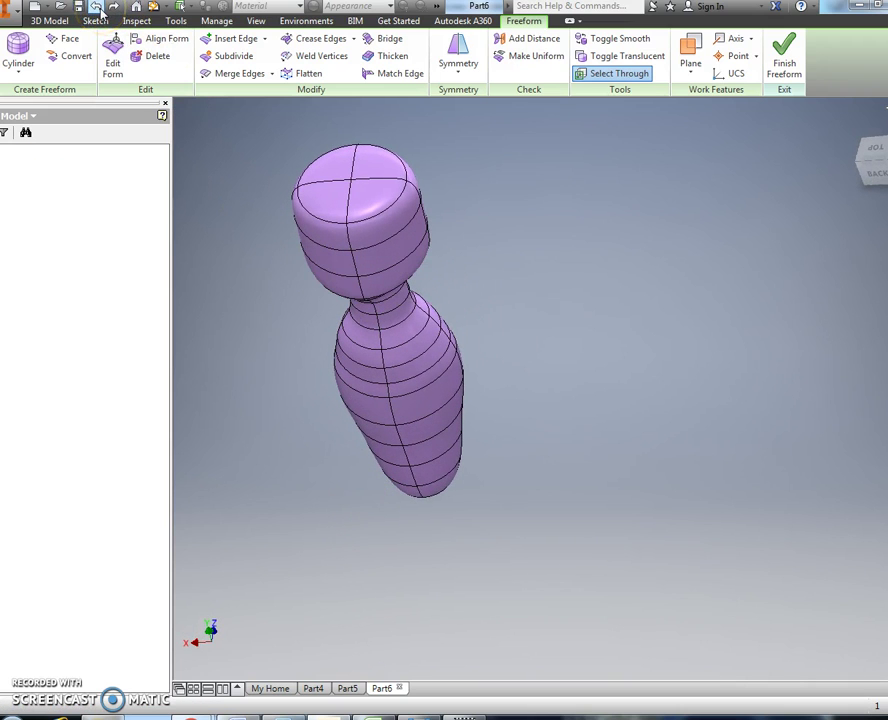
{"action": "middle_click_drag", "start_coordinate": [274, 317], "coordinate": [282, 297], "text": "shift"}
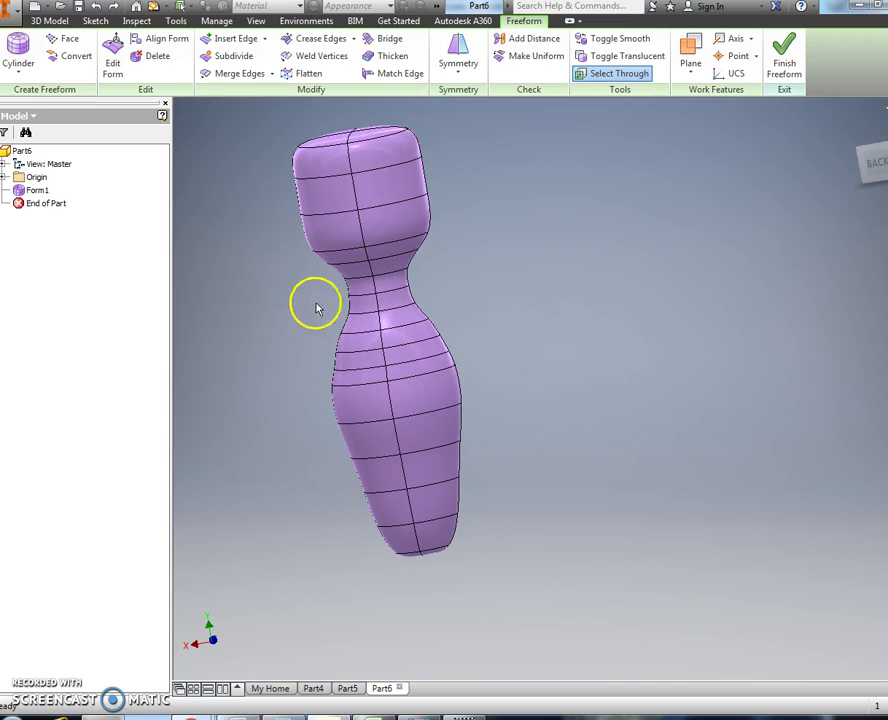
Insert an edge loop on the head, away from the neck, starting from the full loop at the head's lower edge.
{"action": "right_click", "coordinate": [343, 255]}
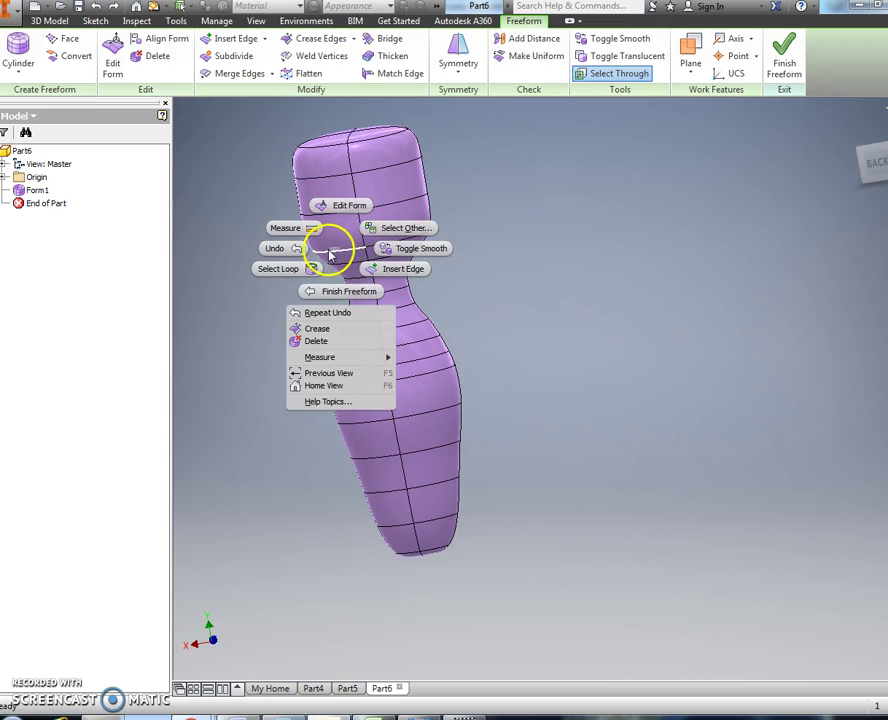
{"action": "left_click", "coordinate": [311, 266]}
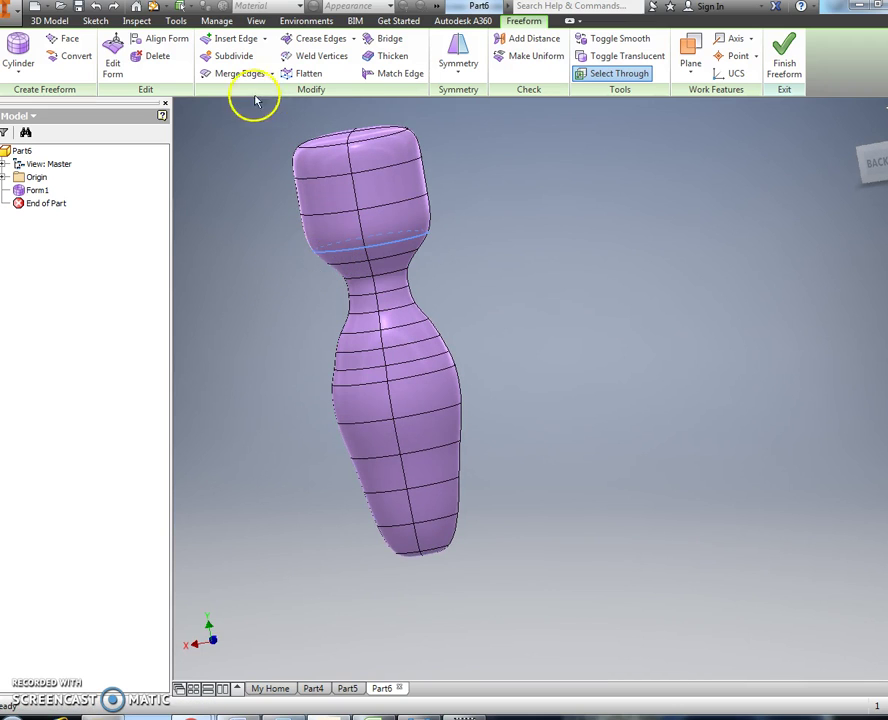
{"action": "left_click", "coordinate": [235, 38]}
{"action": "left_click", "coordinate": [210, 172]}
{"action": "left_click", "coordinate": [282, 215]}
Insert another edge loop farther up the head from the full widely spaced loop above the newly inserted one, using Simple mode.
{"action": "right_click", "coordinate": [326, 219]}
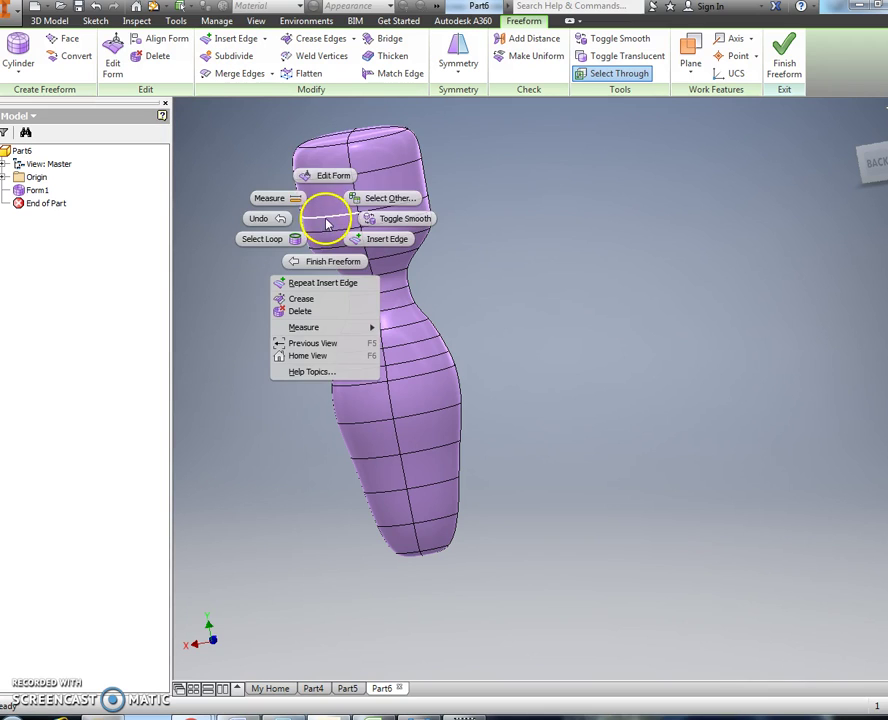
{"action": "key", "text": "Escape"}
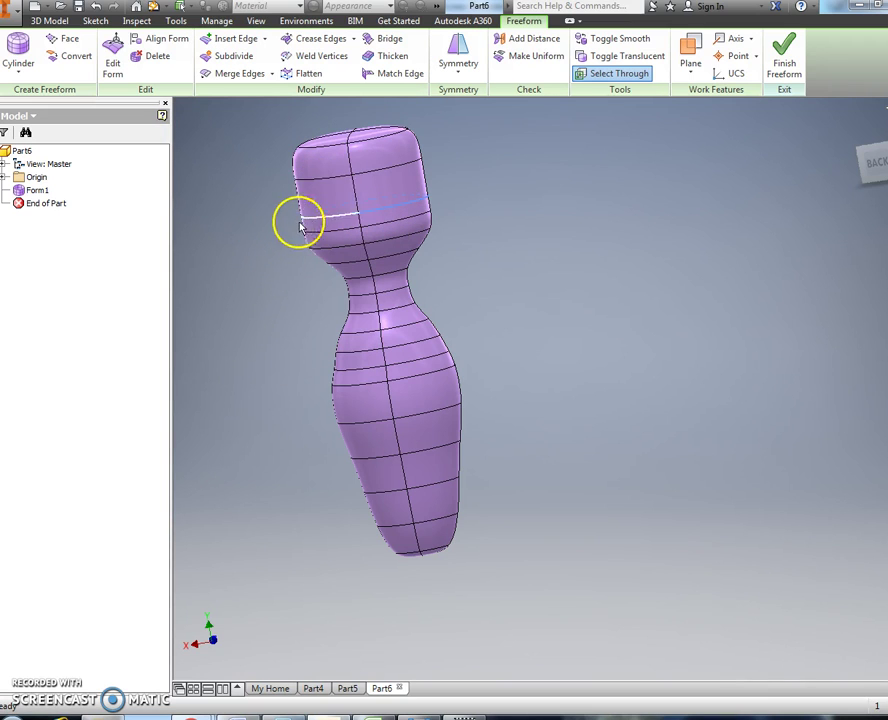
{"action": "left_click", "coordinate": [232, 38]}
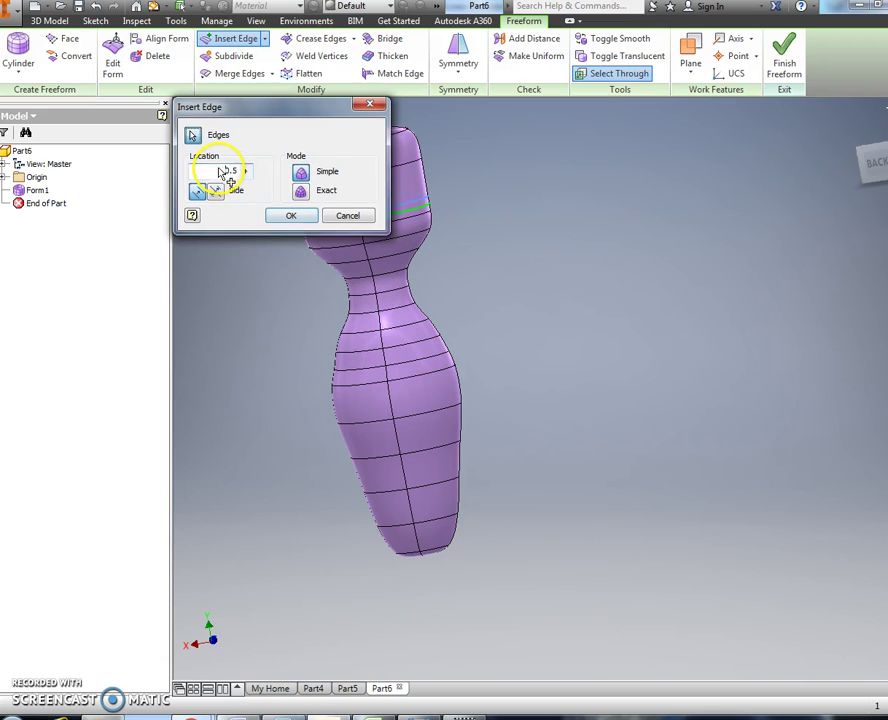
{"action": "left_click", "coordinate": [314, 221]}
Undo the last edge loop insertions on the head and restore them.
{"action": "right_click", "coordinate": [316, 194]}
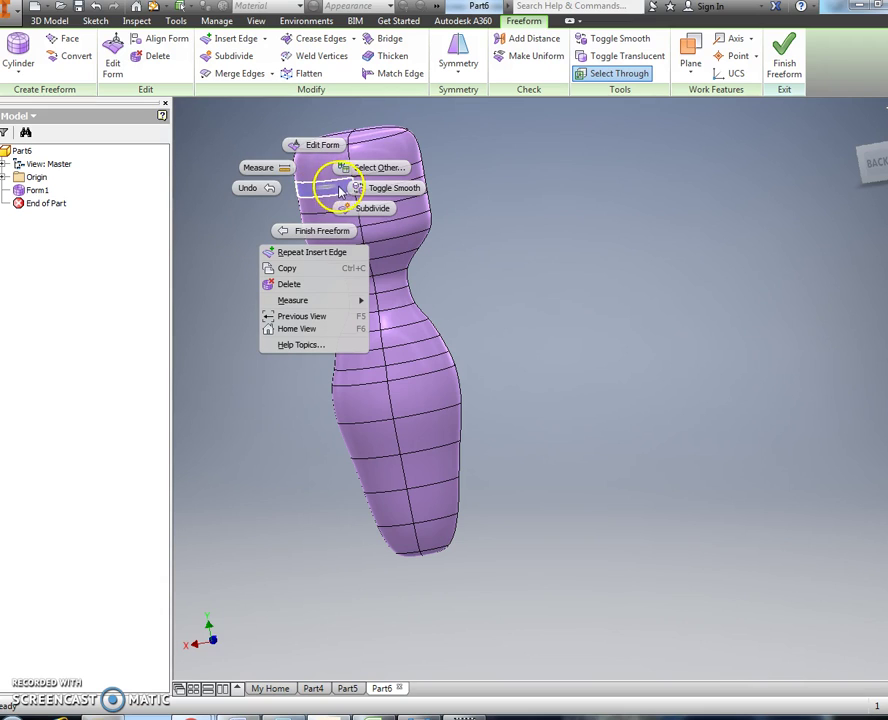
{"action": "left_click", "coordinate": [270, 190]}
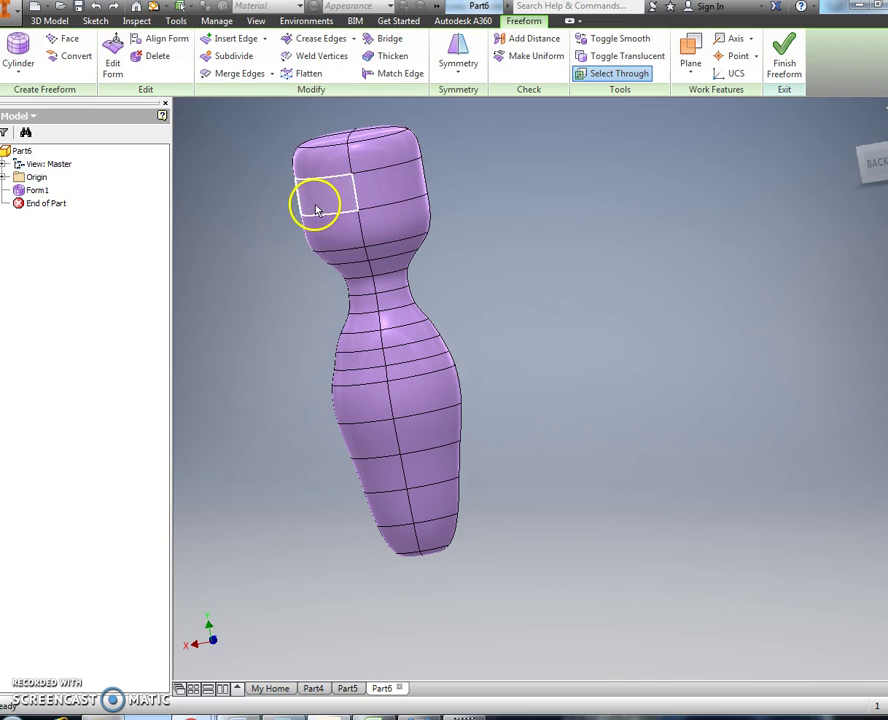
{"action": "left_click", "coordinate": [116, 10]}
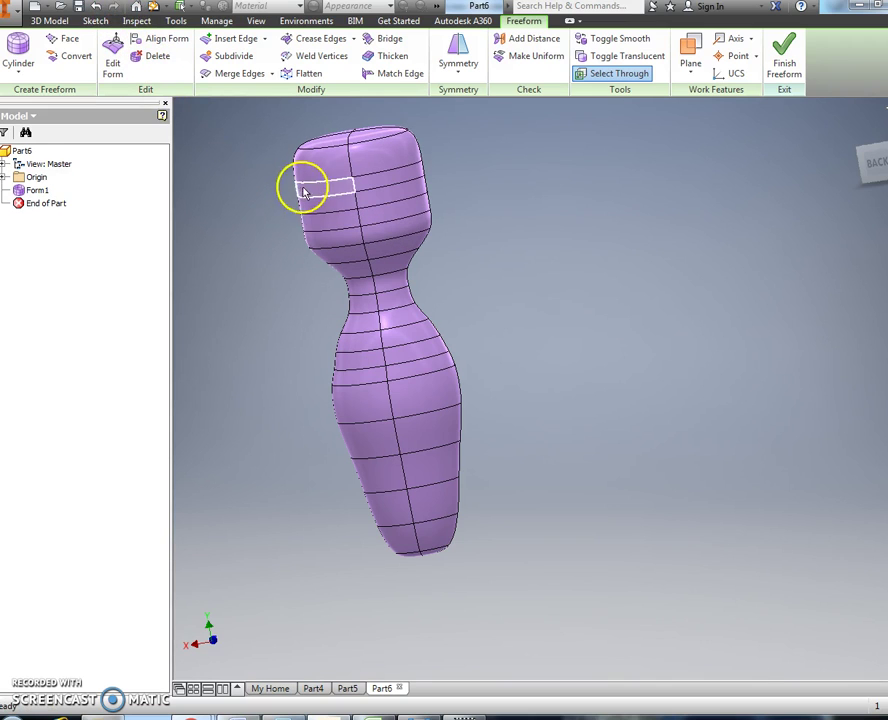
Try to insert an edge on the upper head from a single selected edge, with location -0.5 in Simple mode.
{"action": "left_click", "coordinate": [234, 38]}
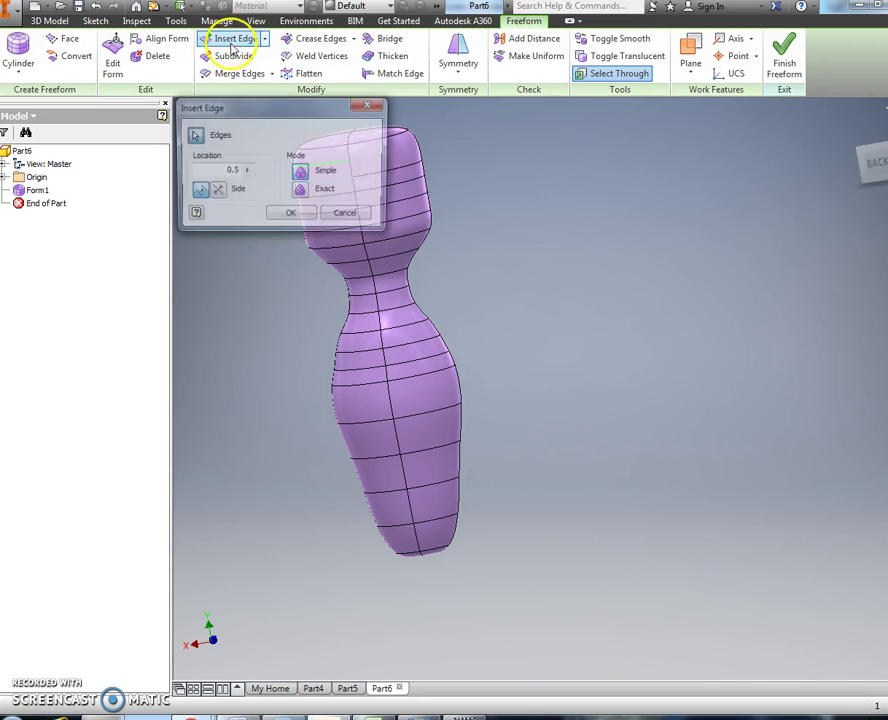
{"action": "left_click", "coordinate": [217, 171]}
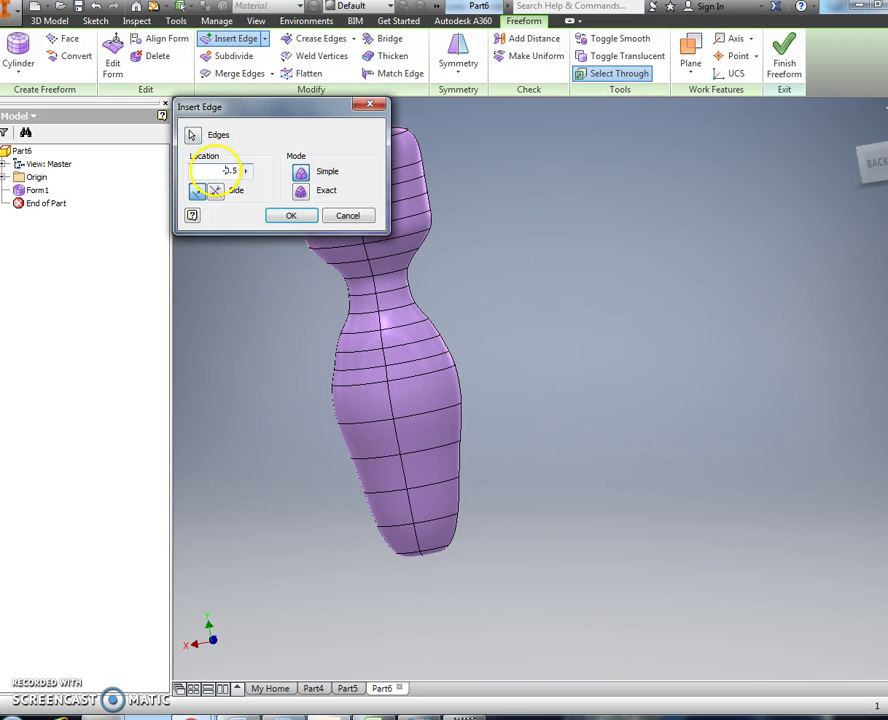
{"action": "left_click", "coordinate": [291, 215]}
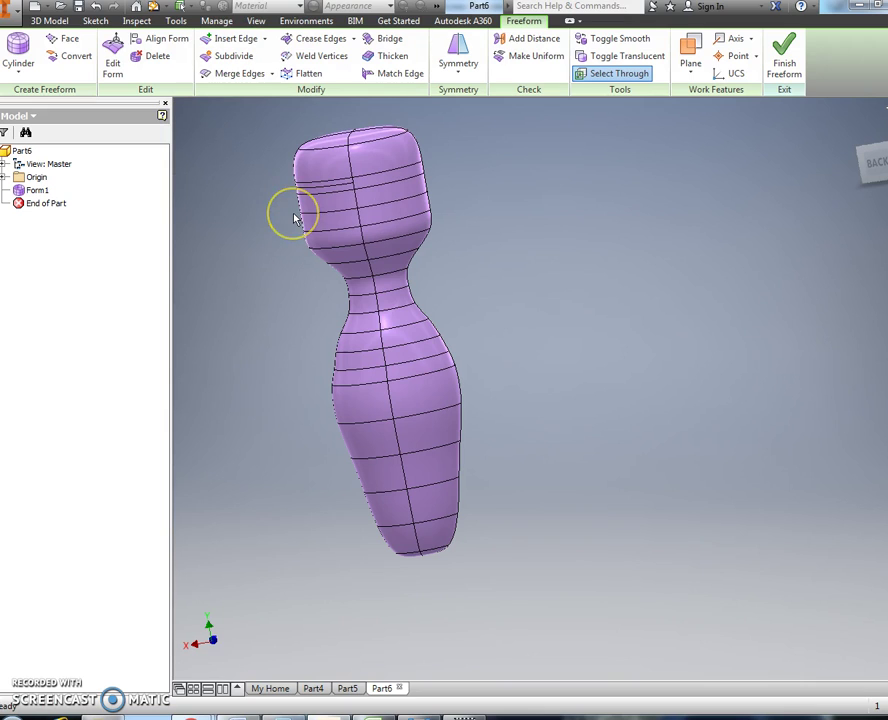
Undo the partial edge, then insert a full edge loop near the head's end from the uppermost side loop, using location -0.5 and Simple mode.
{"action": "right_click_drag", "start_coordinate": [320, 222], "coordinate": [334, 184]}
{"action": "left_click", "coordinate": [287, 201]}
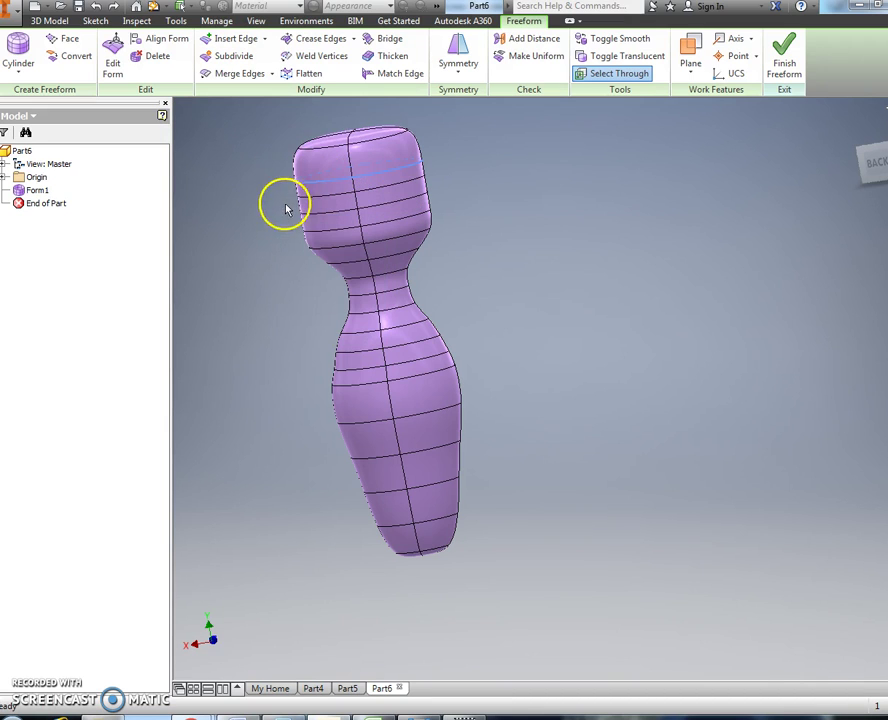
{"action": "left_click", "coordinate": [226, 39]}
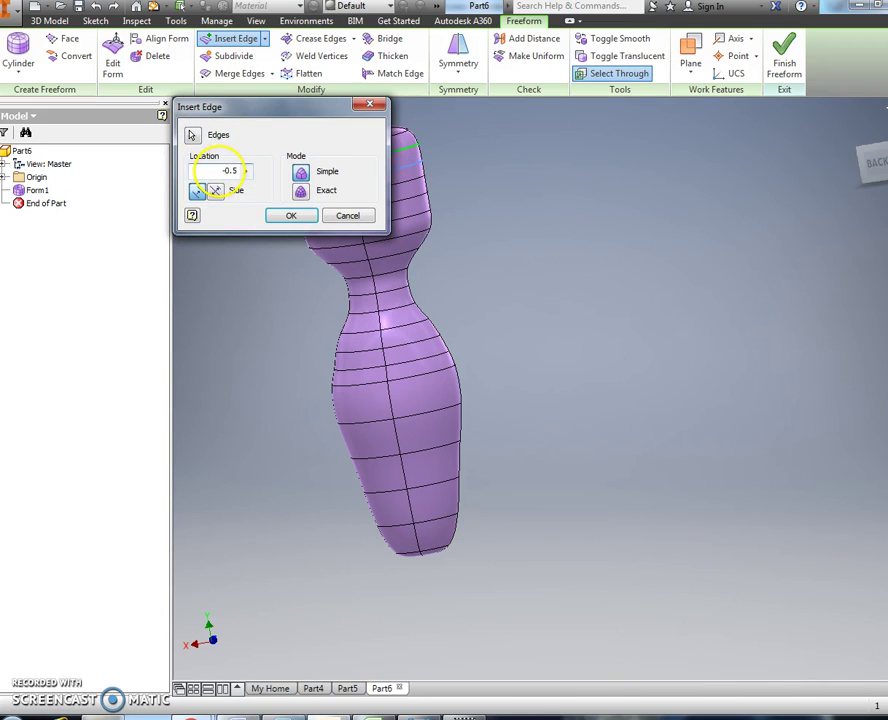
{"action": "key", "text": "Return"}
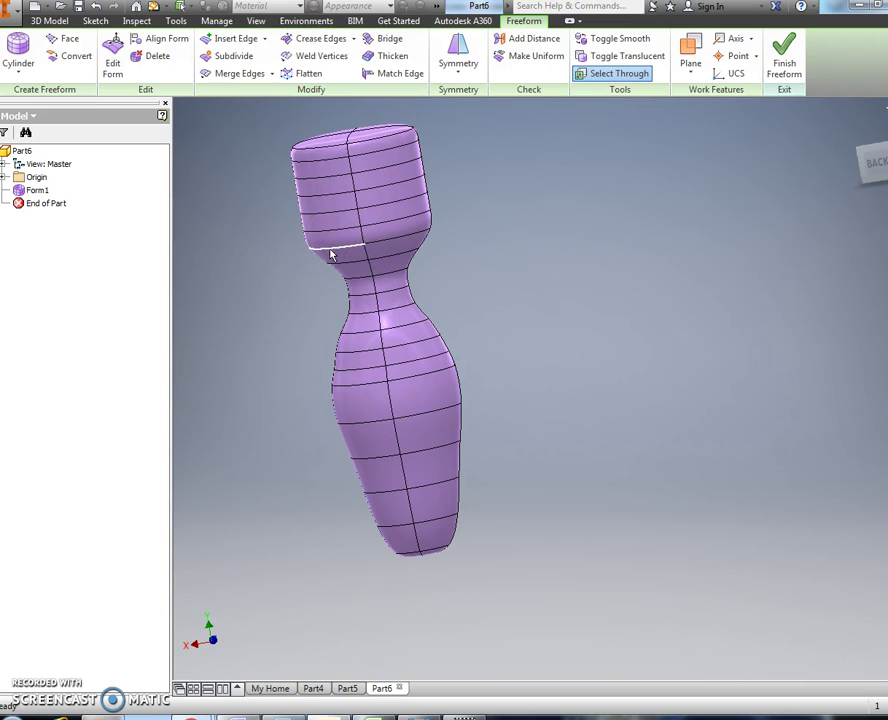
Scale the full edge loop at the head's outer rim down to about half its size to start rounding the tip.
{"action": "left_click", "coordinate": [331, 262]}
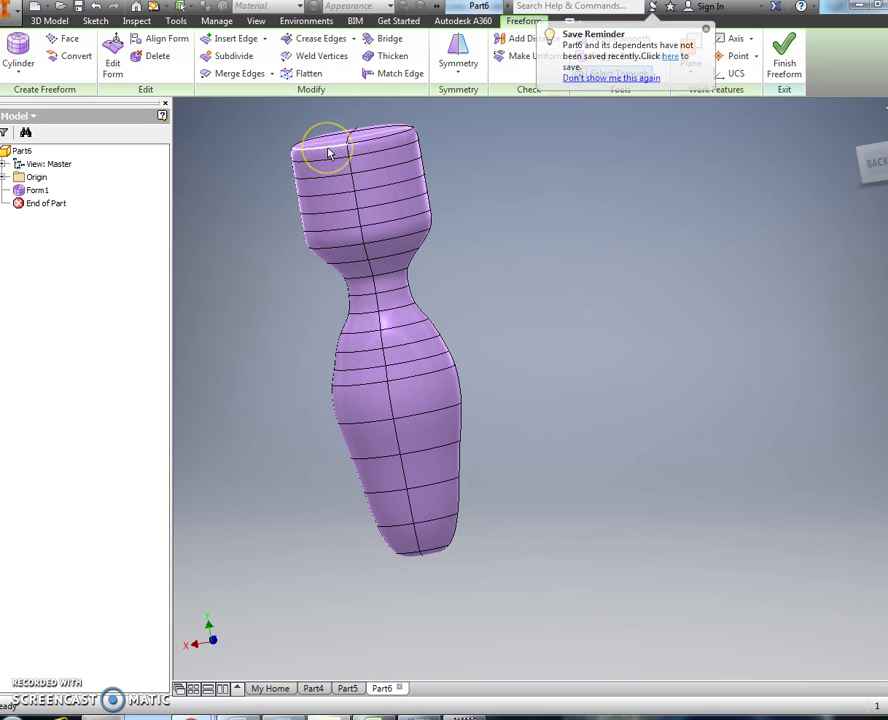
{"action": "left_click", "coordinate": [329, 152]}
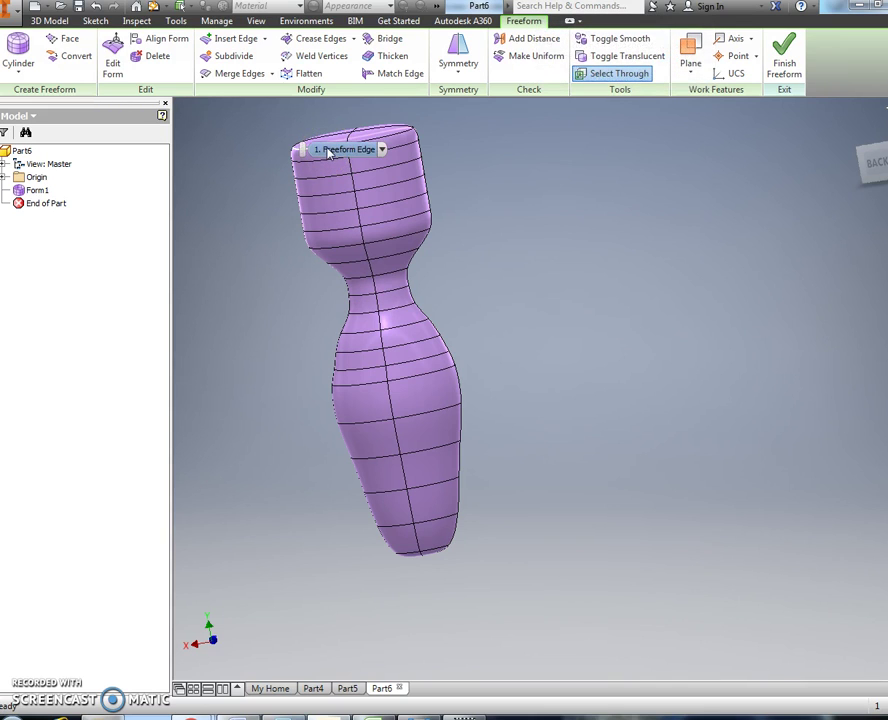
{"action": "left_click", "coordinate": [293, 157]}
{"action": "right_click", "coordinate": [293, 155]}
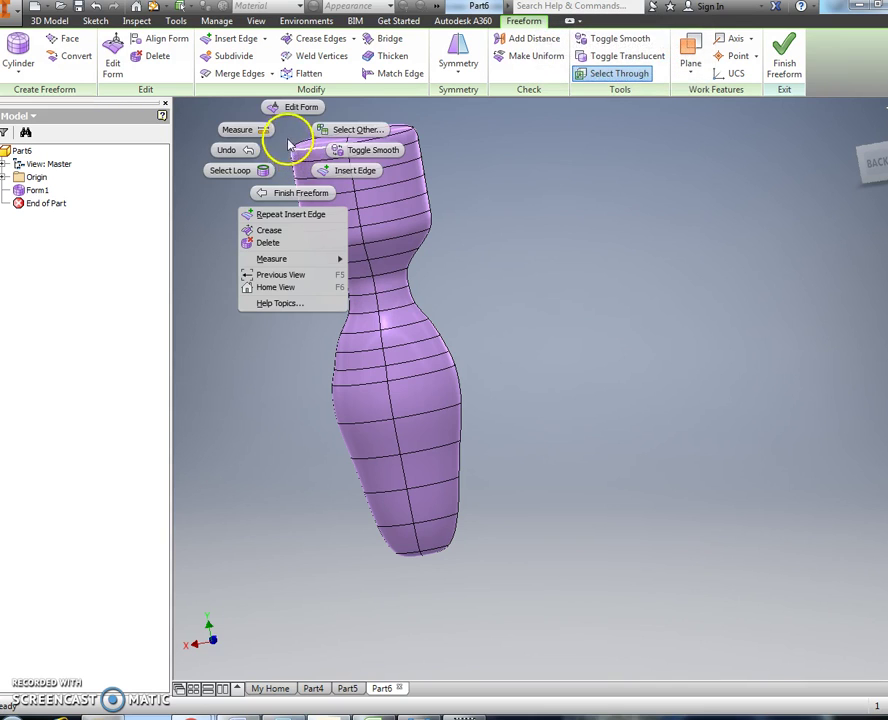
{"action": "left_click", "coordinate": [264, 170]}
{"action": "right_click", "coordinate": [309, 153]}
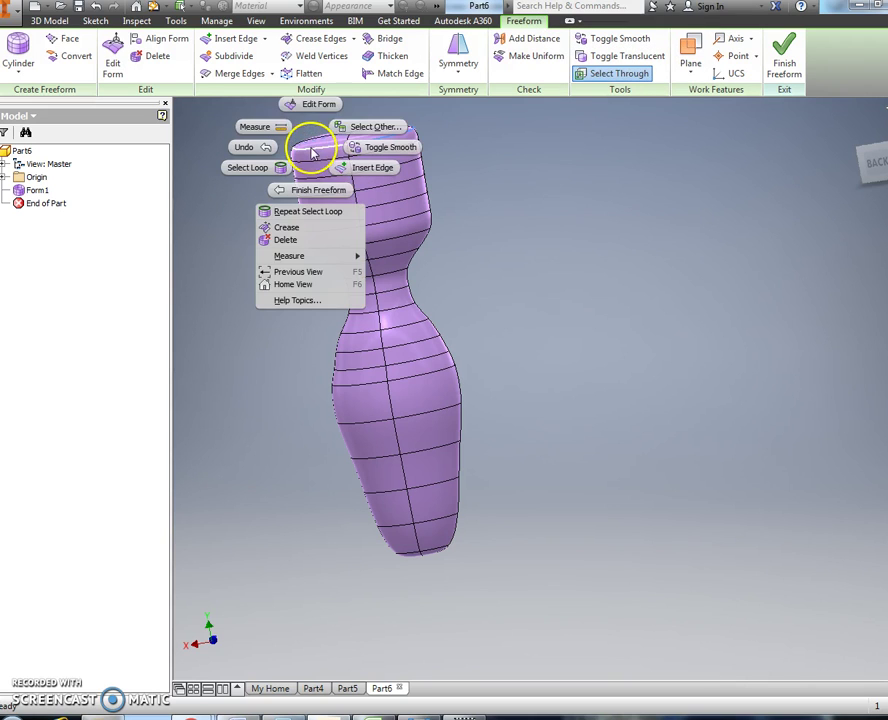
{"action": "left_click", "coordinate": [313, 112]}
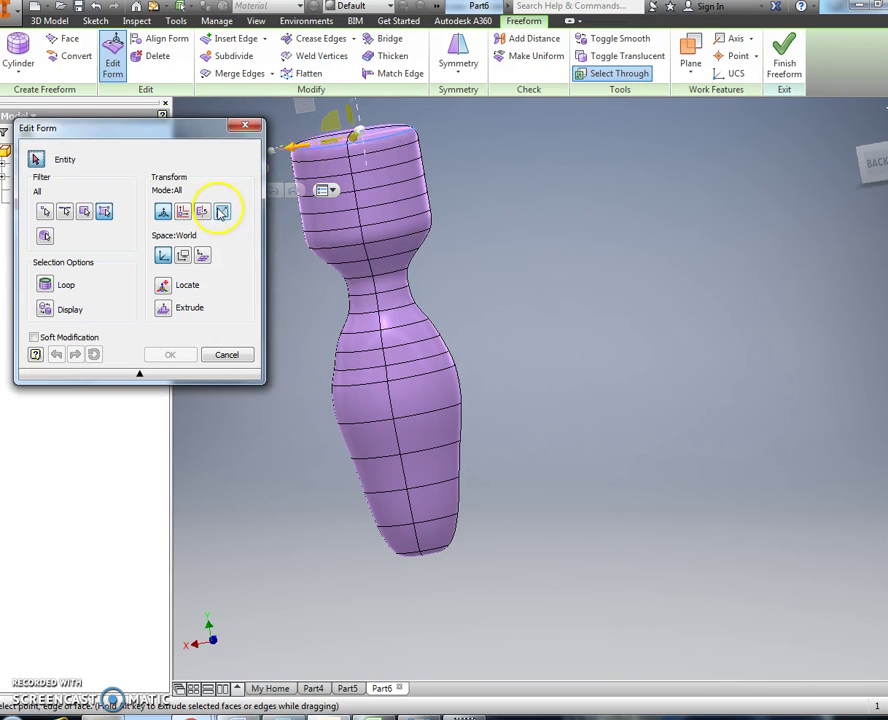
{"action": "left_click", "coordinate": [219, 209]}
{"action": "left_click_drag", "start_coordinate": [337, 136], "coordinate": [345, 150]}
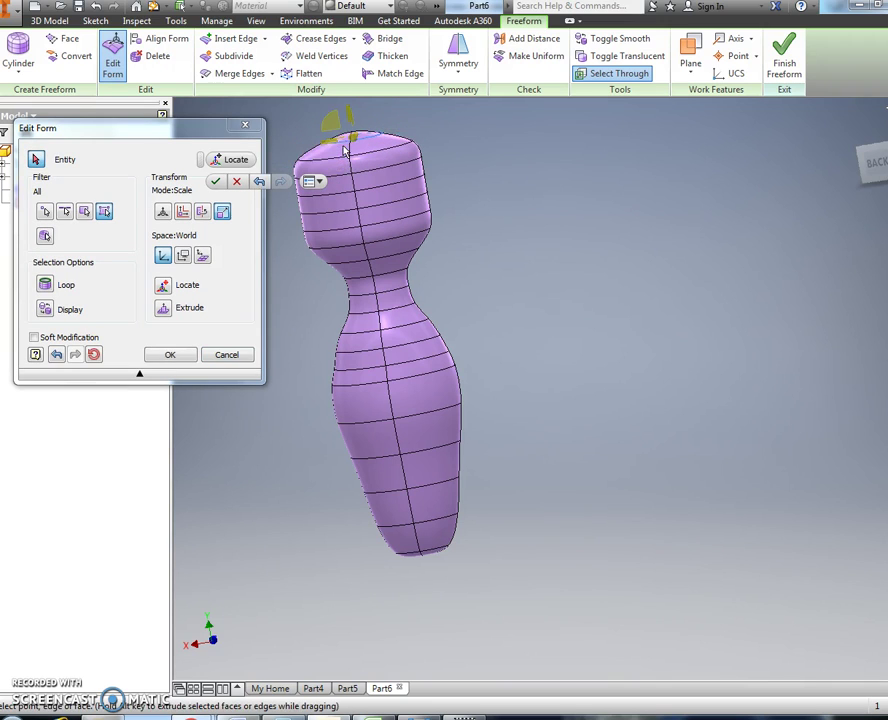
{"action": "middle_click_drag", "start_coordinate": [297, 242], "coordinate": [295, 331]}
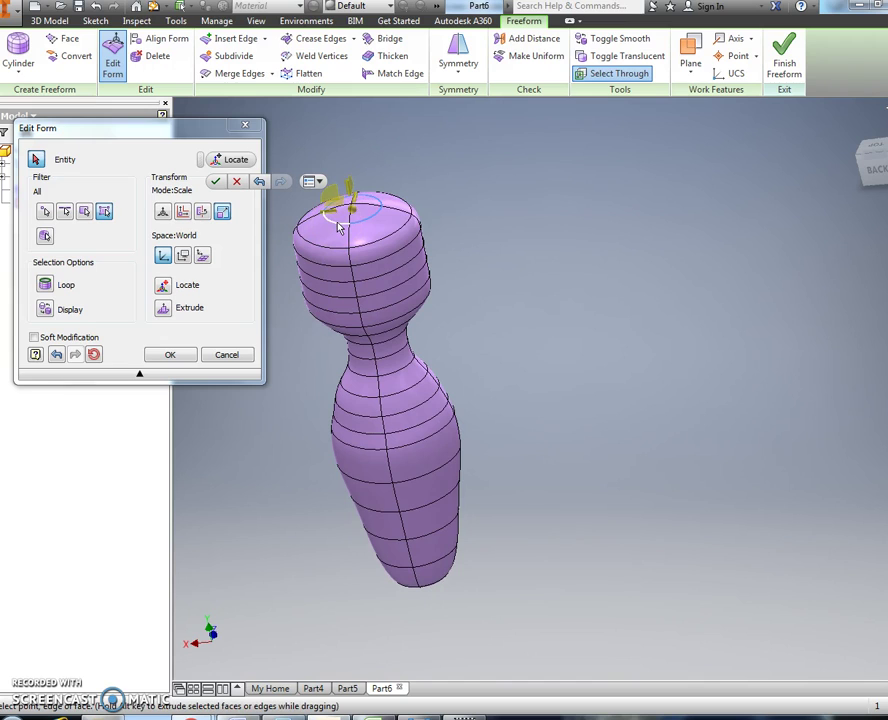
{"action": "left_click", "coordinate": [320, 181]}
{"action": "left_click", "coordinate": [324, 185]}
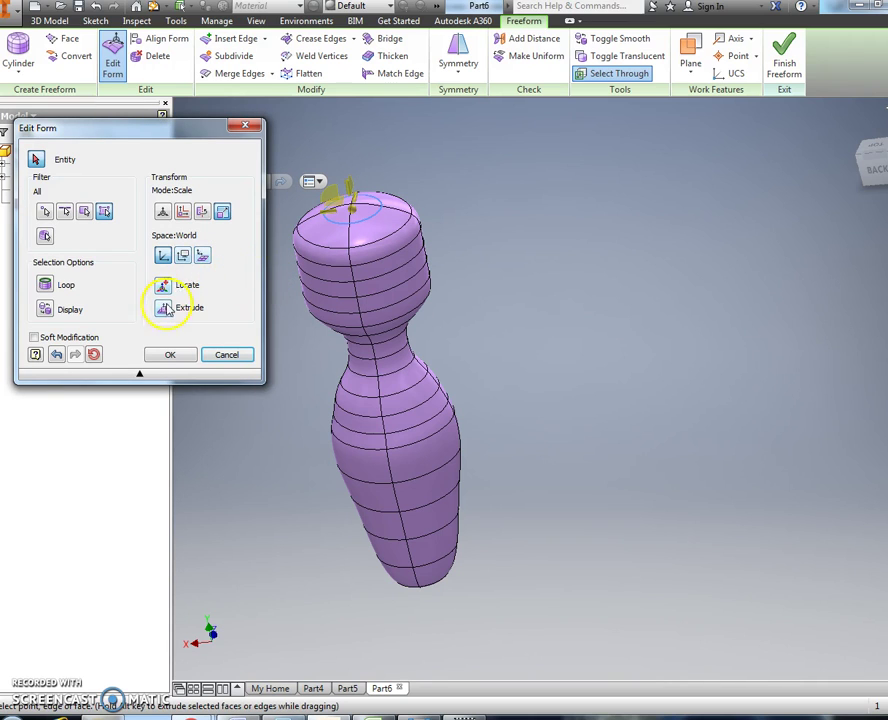
{"action": "left_click", "coordinate": [170, 355]}
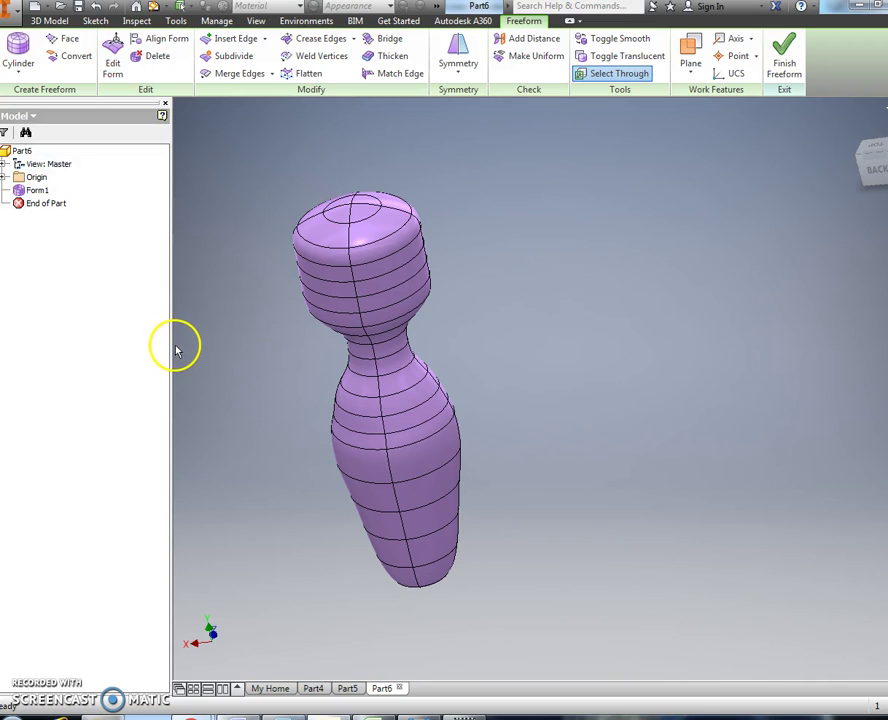
Scale the two full edge loops directly below the shrunken tip loop down together to taper the upper head.
{"action": "right_click", "coordinate": [368, 244]}
{"action": "left_click", "coordinate": [331, 263]}
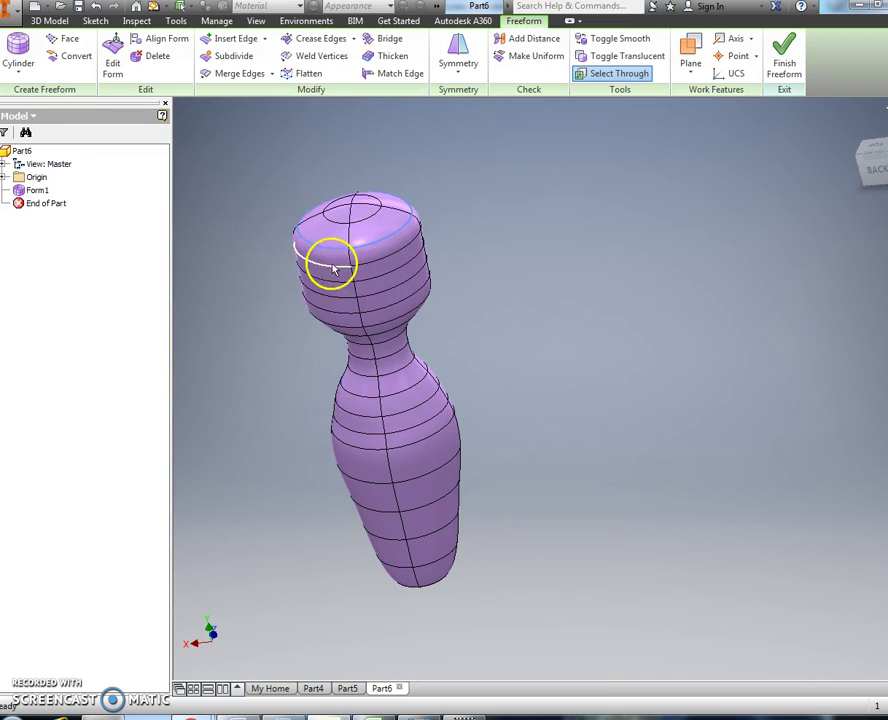
{"action": "middle_click_drag", "start_coordinate": [309, 284], "coordinate": [301, 272], "text": "shift"}
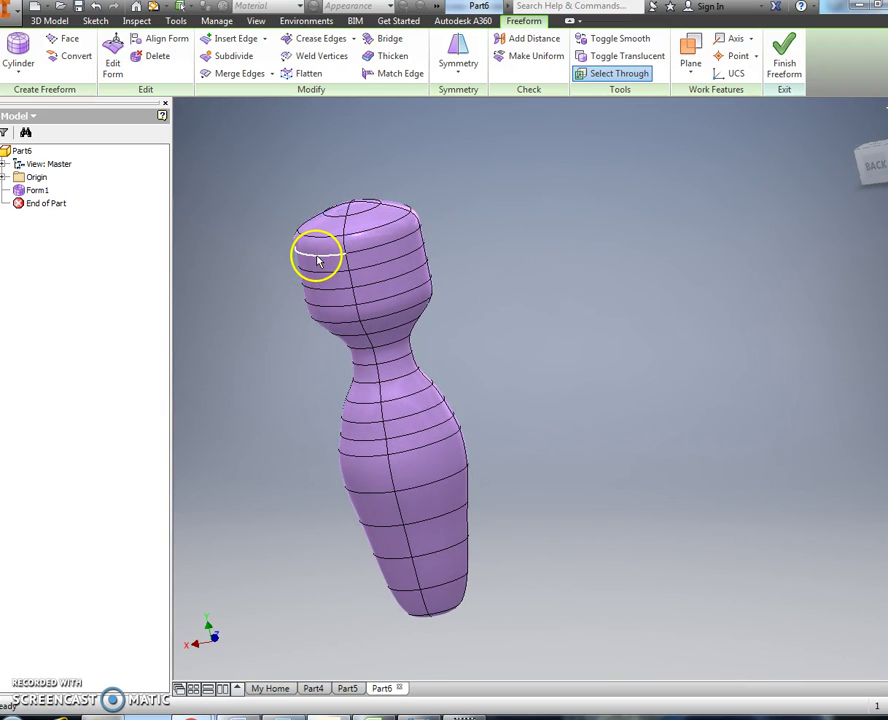
{"action": "right_click", "coordinate": [316, 258]}
{"action": "left_click", "coordinate": [314, 204]}
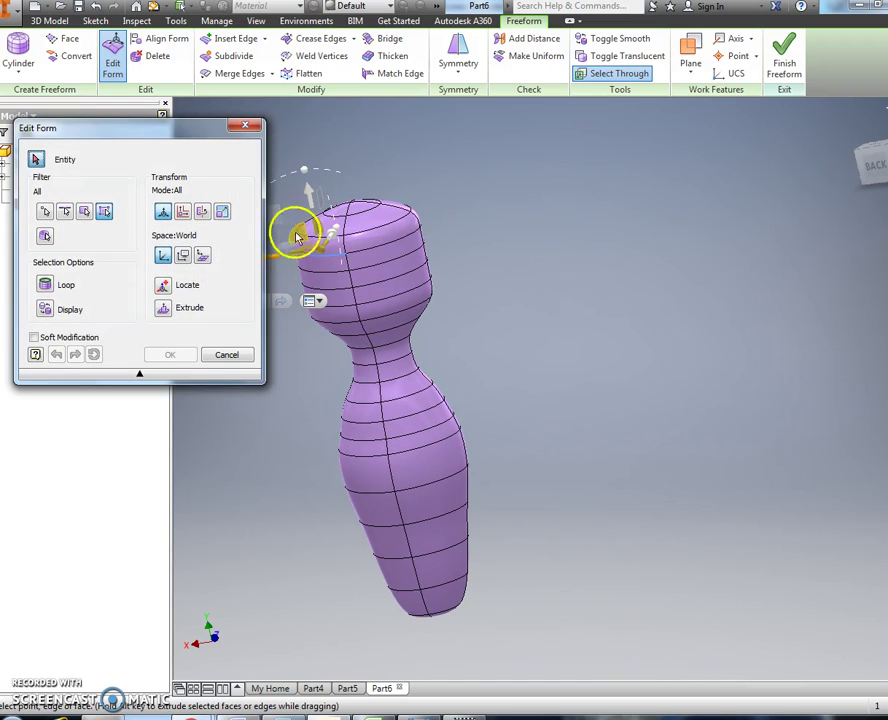
{"action": "left_click", "coordinate": [55, 287]}
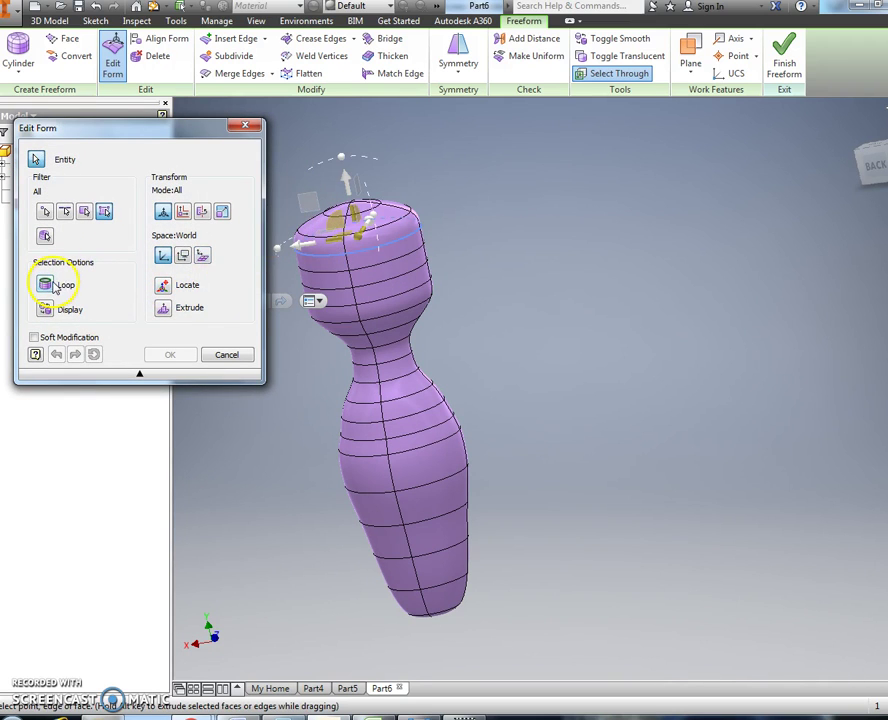
{"action": "left_click", "coordinate": [390, 230]}
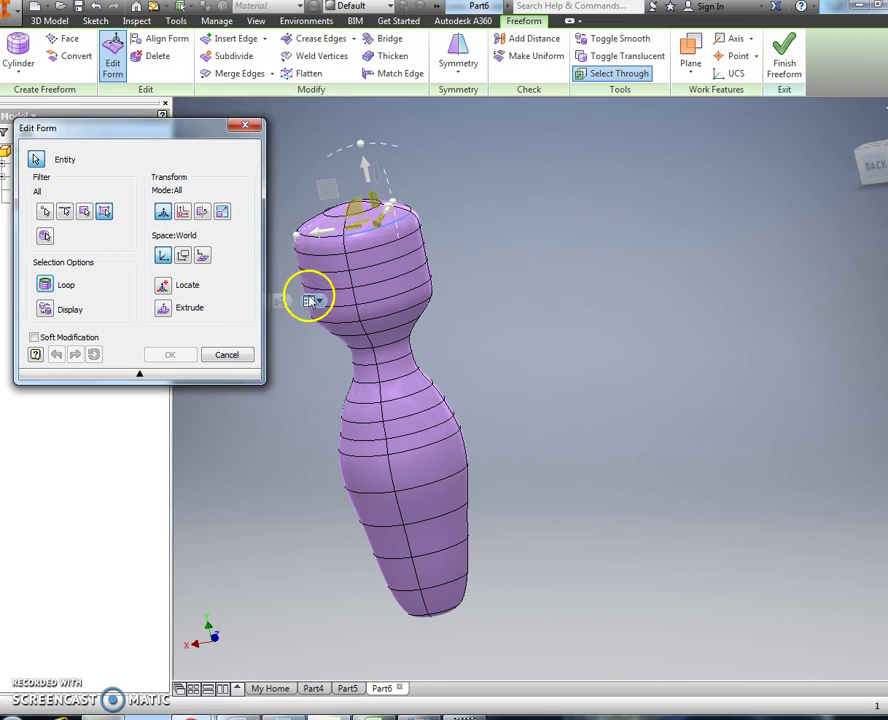
{"action": "left_click", "coordinate": [293, 321]}
{"action": "left_click", "coordinate": [310, 262]}
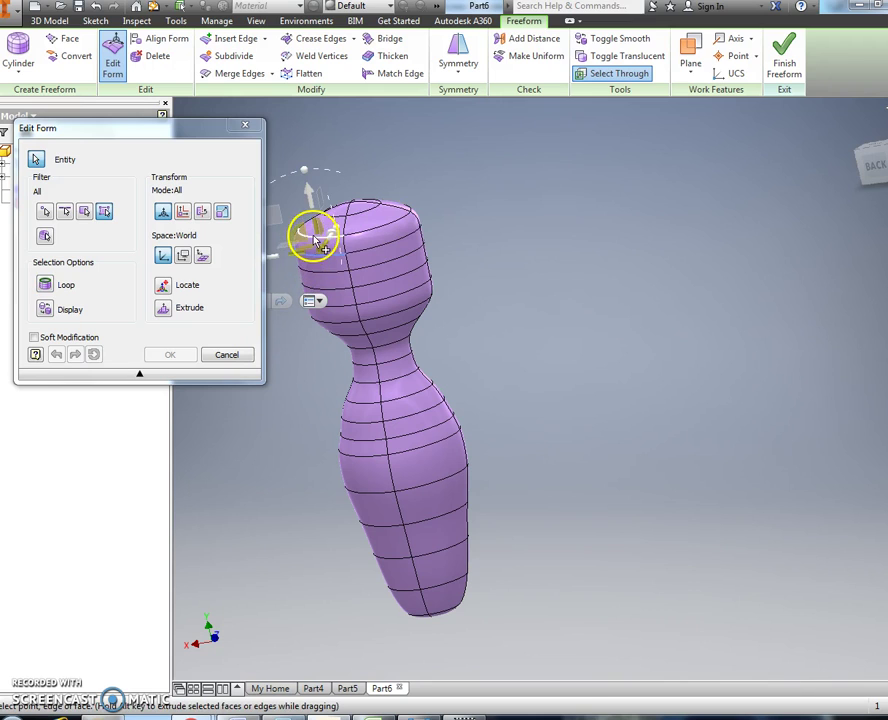
{"action": "left_click", "coordinate": [47, 289]}
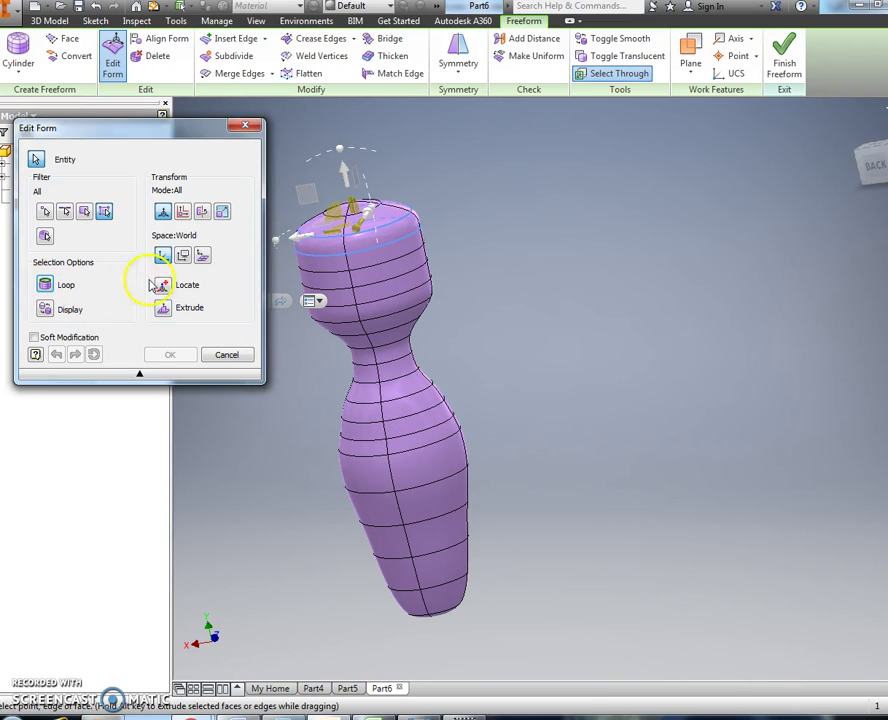
{"action": "left_click", "coordinate": [222, 211]}
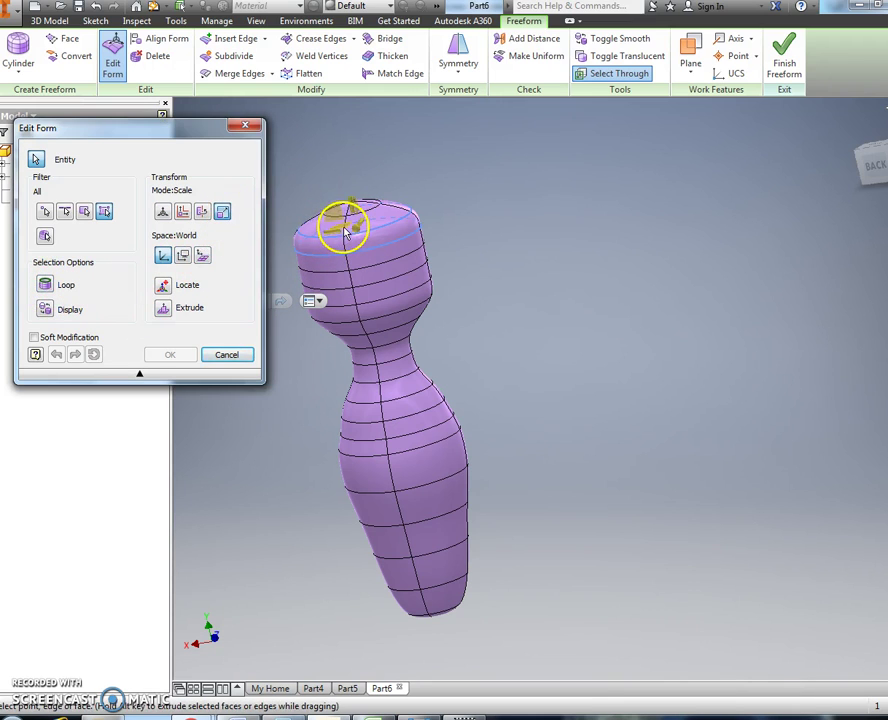
{"action": "mouse_move", "coordinate": [341, 224]}
{"action": "left_mouse_down"}
{"action": "mouse_move", "coordinate": [360, 240]}
{"action": "mouse_move", "coordinate": [355, 232]}
{"action": "left_mouse_up"}
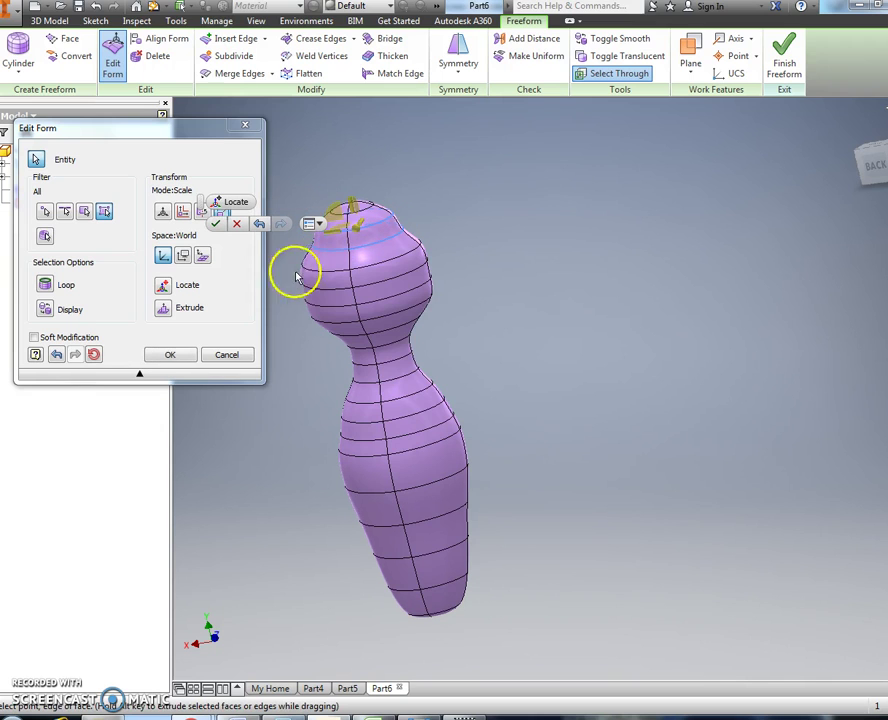
{"action": "left_click", "coordinate": [166, 360]}
Scale the full edge loop directly below the two tapered head loops to about 0.8.
{"action": "middle_click_drag", "start_coordinate": [275, 377], "coordinate": [265, 362], "text": "shift"}
{"action": "right_click", "coordinate": [333, 276]}
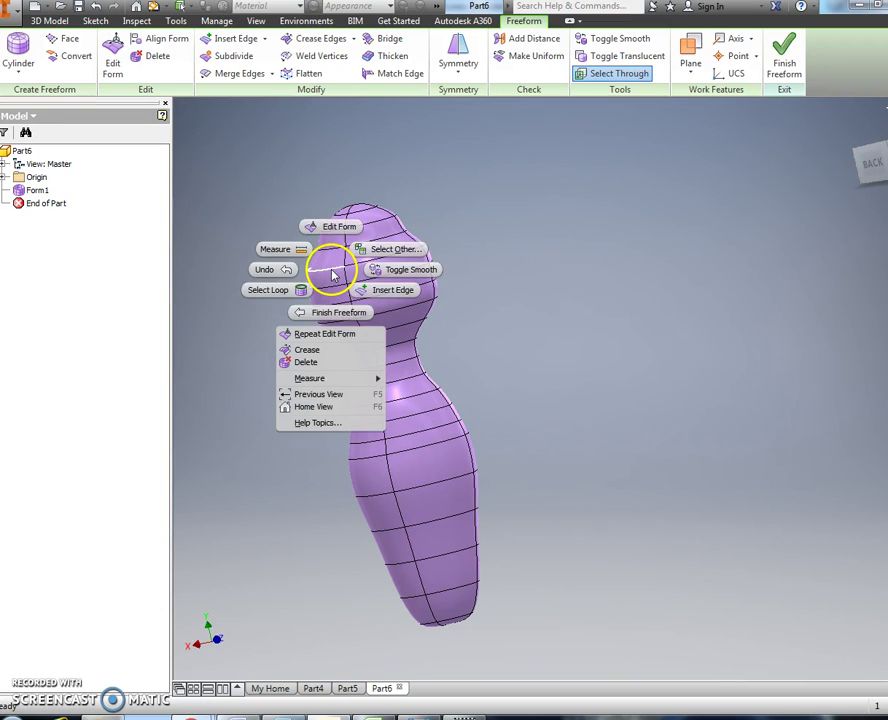
{"action": "left_click", "coordinate": [332, 227]}
{"action": "left_click", "coordinate": [48, 287]}
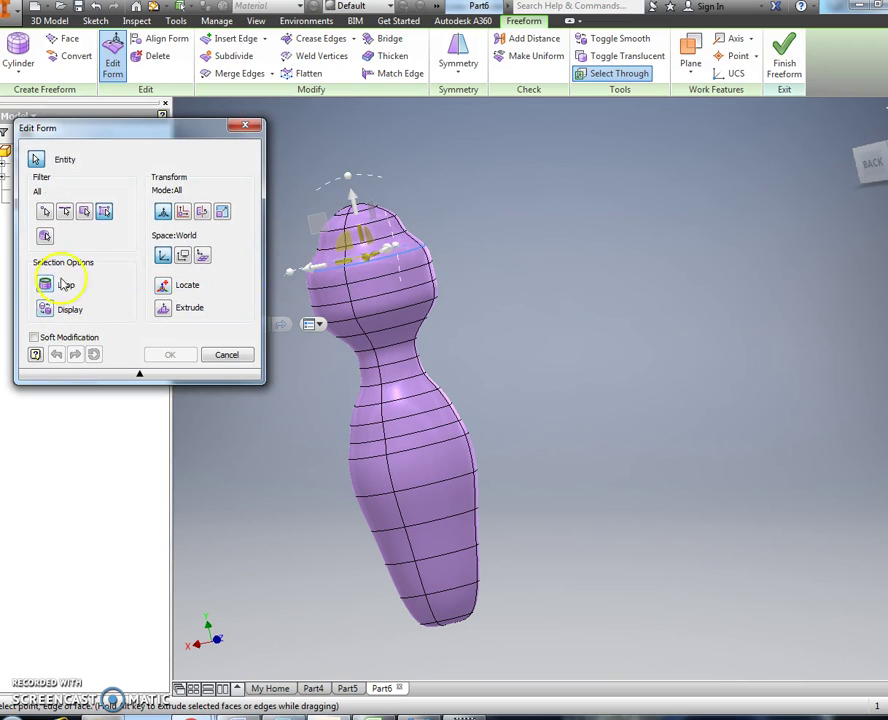
{"action": "left_click", "coordinate": [227, 212]}
{"action": "middle_click_drag", "start_coordinate": [341, 301], "coordinate": [339, 321], "text": "shift"}
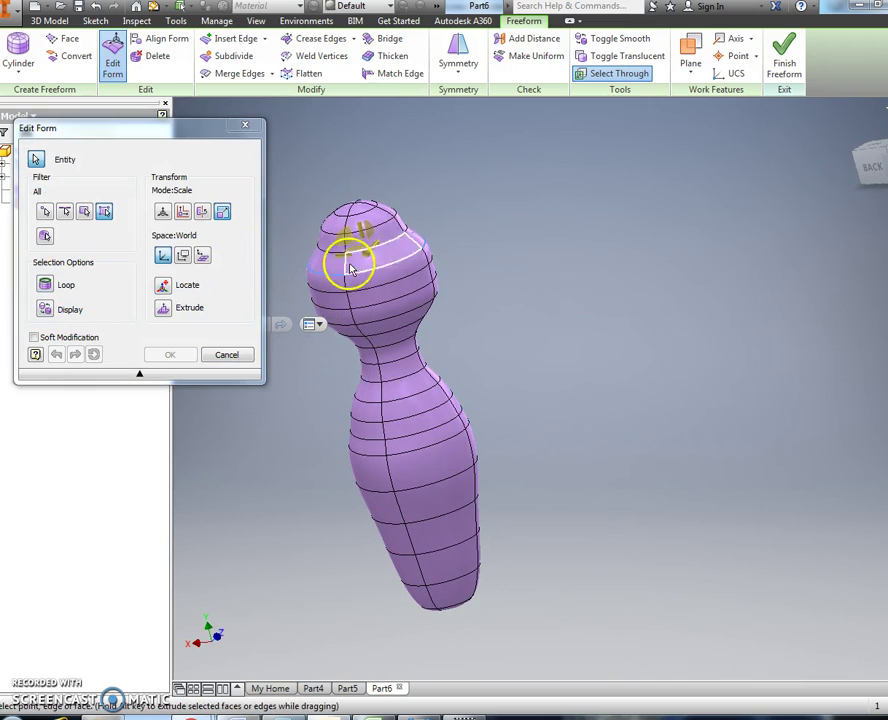
{"action": "left_click_drag", "start_coordinate": [355, 253], "coordinate": [358, 258]}
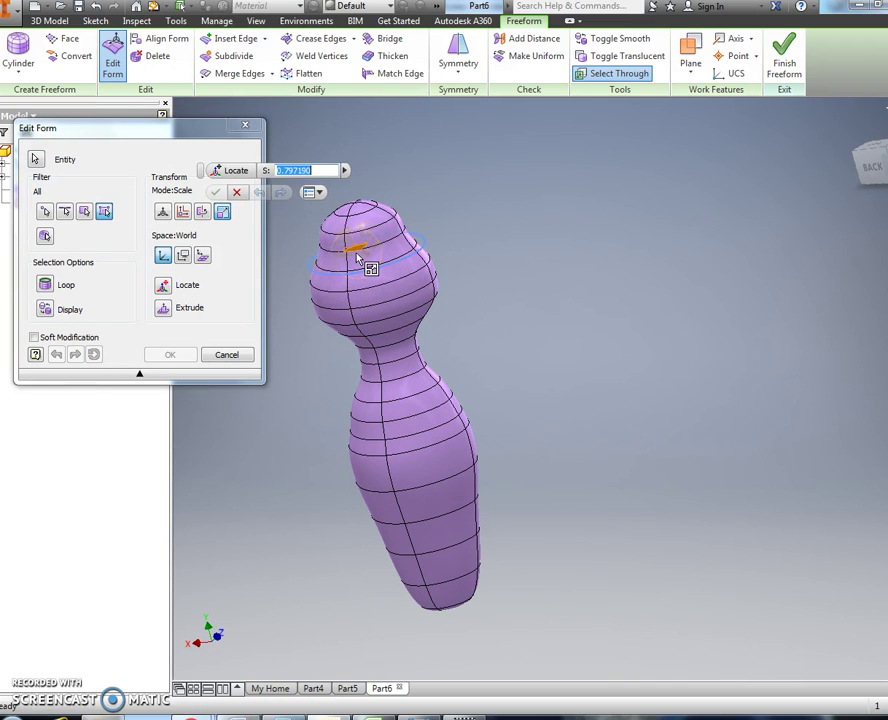
{"action": "left_click", "coordinate": [172, 354]}
Scale the next full edge loop down the head slightly inward to continue the taper.
{"action": "right_click", "coordinate": [321, 291]}
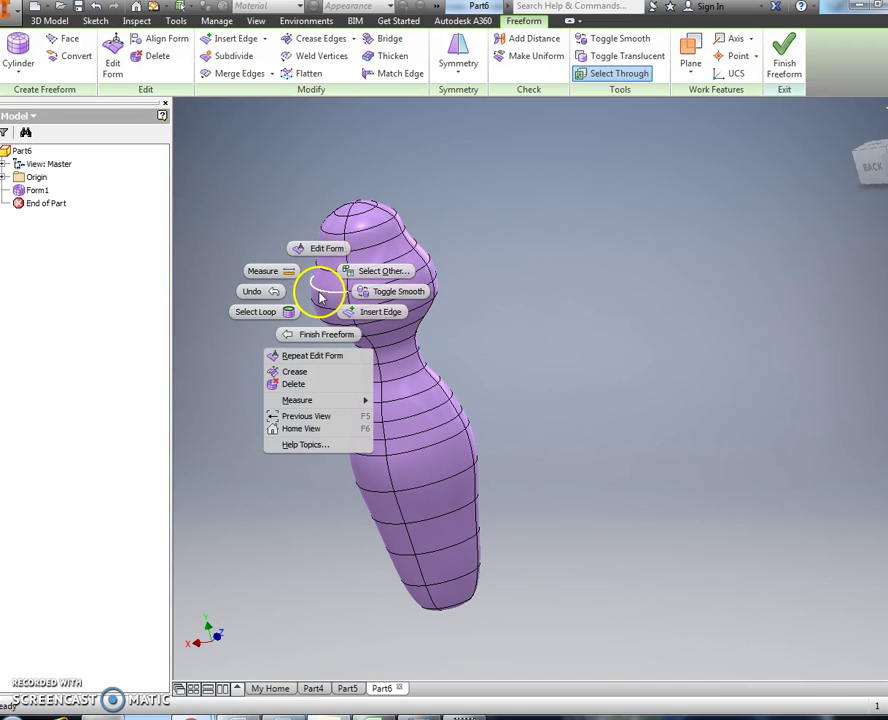
{"action": "left_click", "coordinate": [287, 315]}
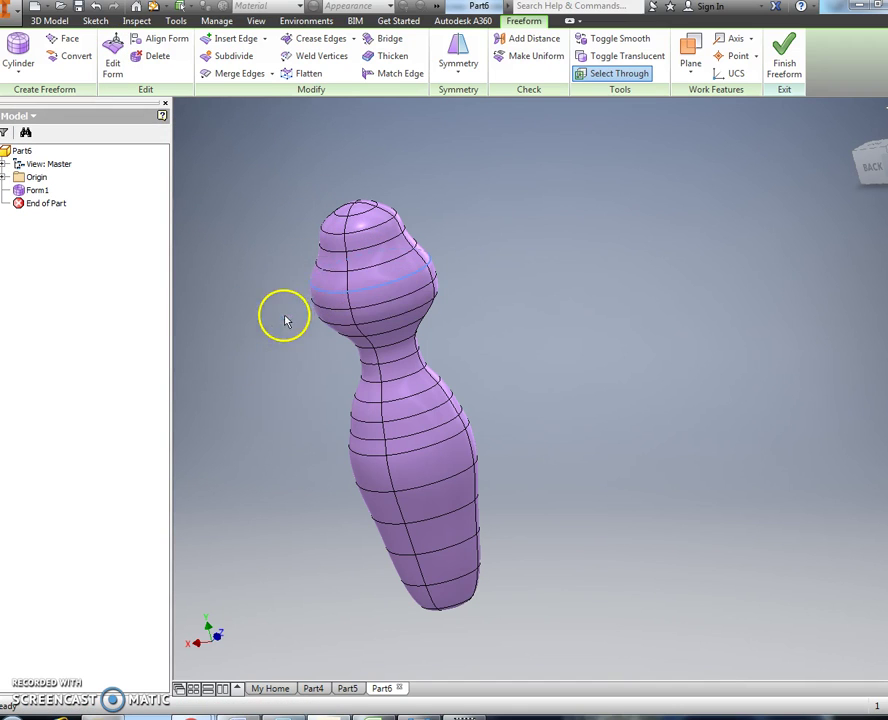
{"action": "right_click", "coordinate": [314, 290]}
{"action": "left_click", "coordinate": [312, 242]}
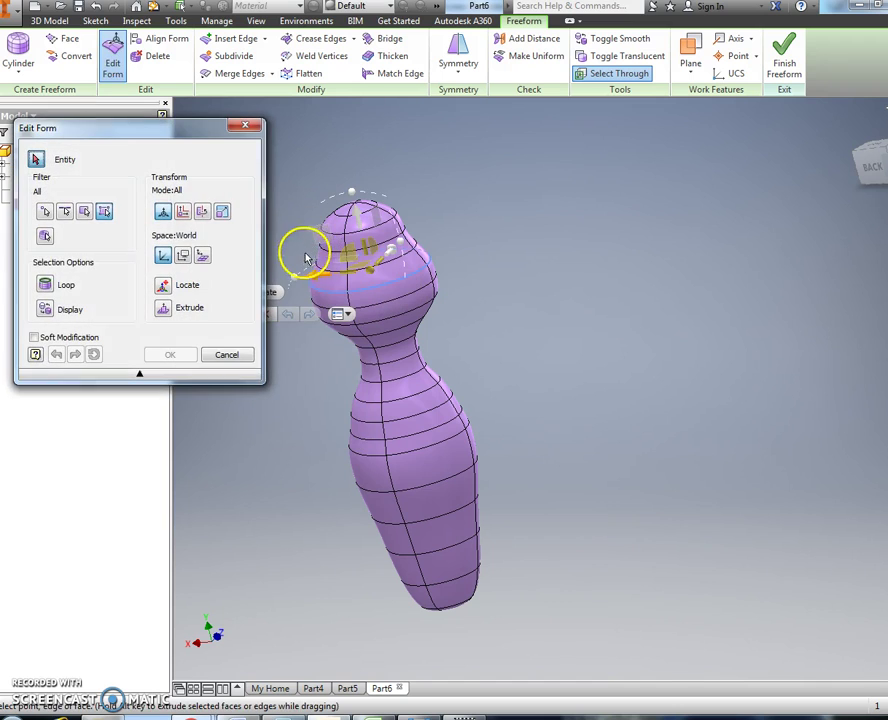
{"action": "left_click", "coordinate": [223, 213]}
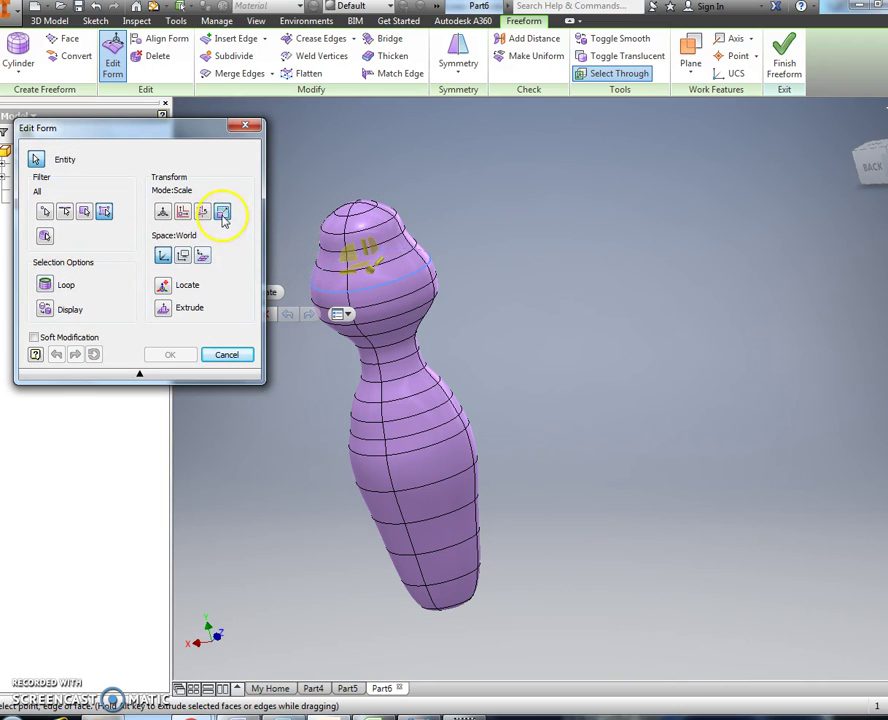
{"action": "left_click_drag", "start_coordinate": [362, 268], "coordinate": [365, 271]}
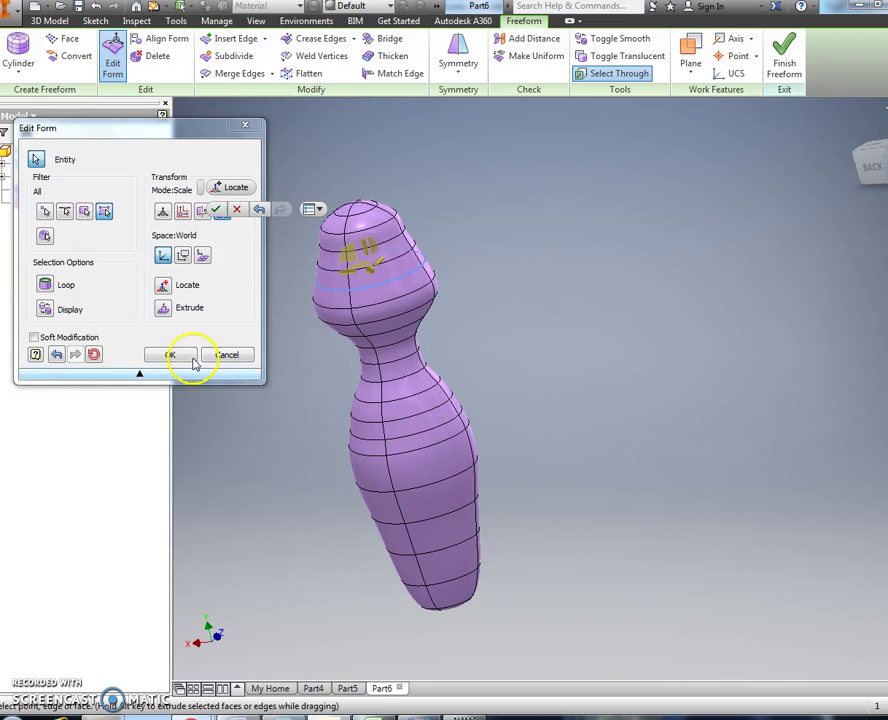
{"action": "left_click", "coordinate": [170, 354]}
Scale the full edge loop at the widest part of the head down to about 0.7.
{"action": "middle_click_drag", "start_coordinate": [236, 378], "coordinate": [234, 384], "text": "shift"}
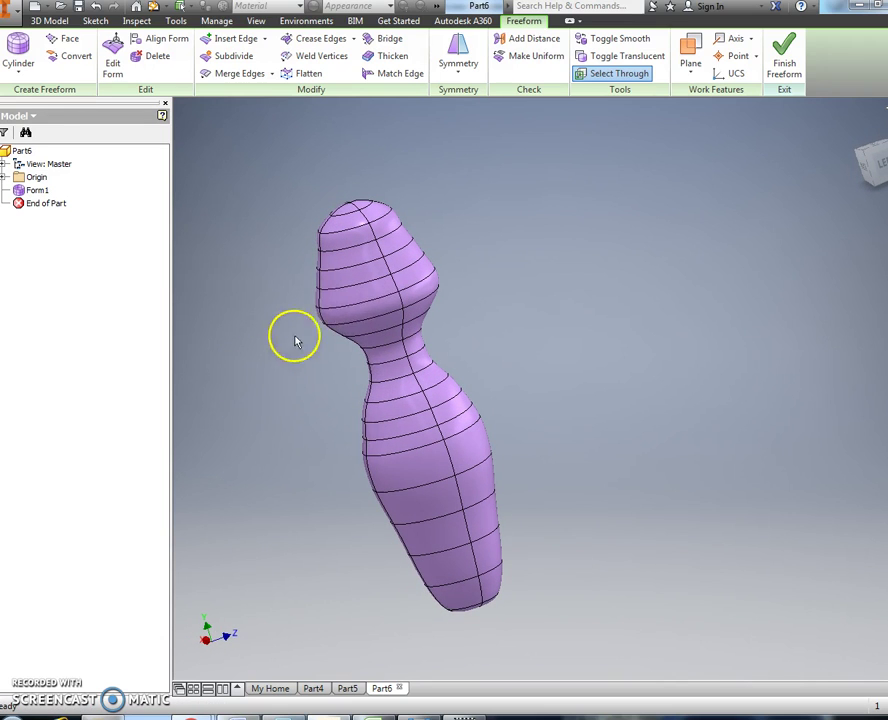
{"action": "right_click", "coordinate": [328, 306]}
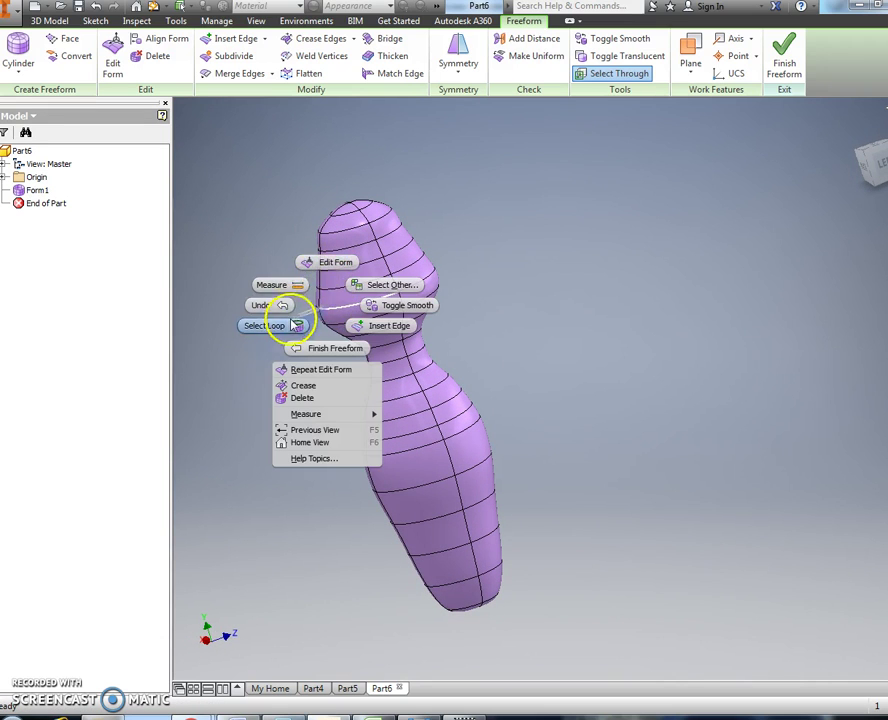
{"action": "left_click", "coordinate": [297, 321]}
{"action": "left_click", "coordinate": [327, 303]}
{"action": "right_click", "coordinate": [330, 312]}
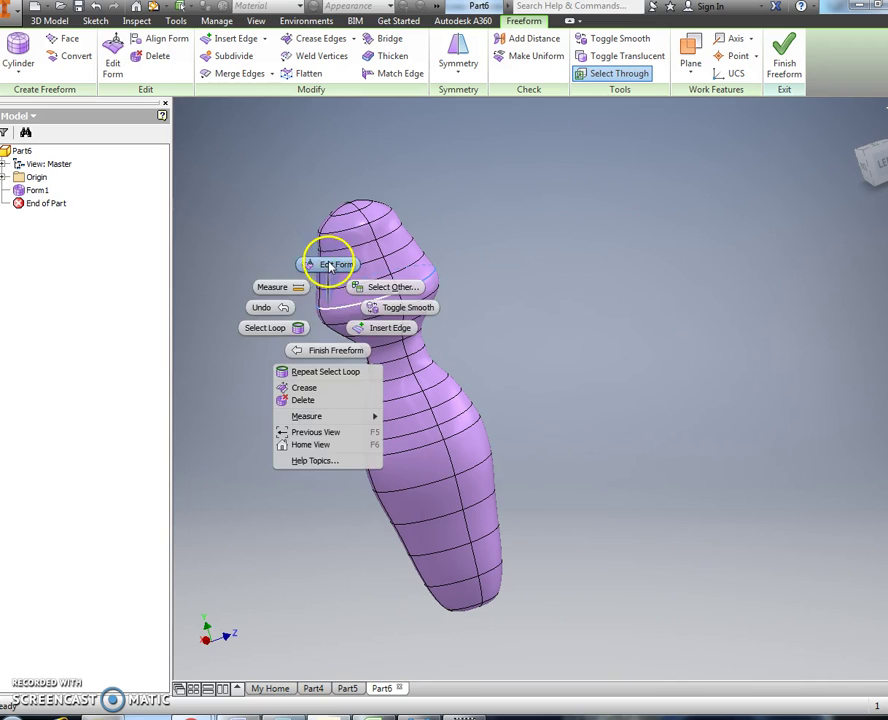
{"action": "left_click", "coordinate": [330, 264]}
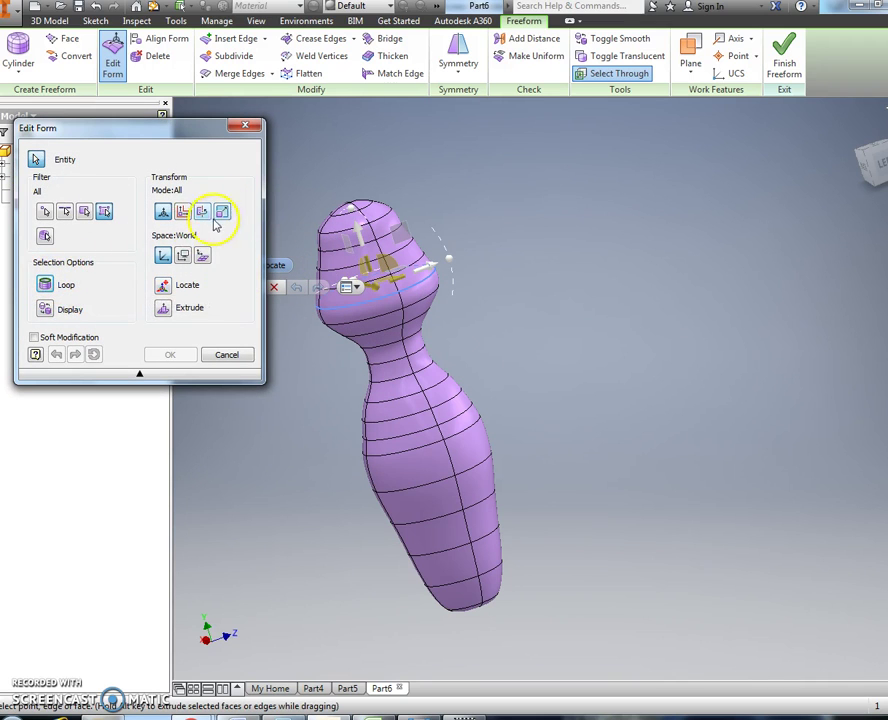
{"action": "left_click", "coordinate": [222, 211]}
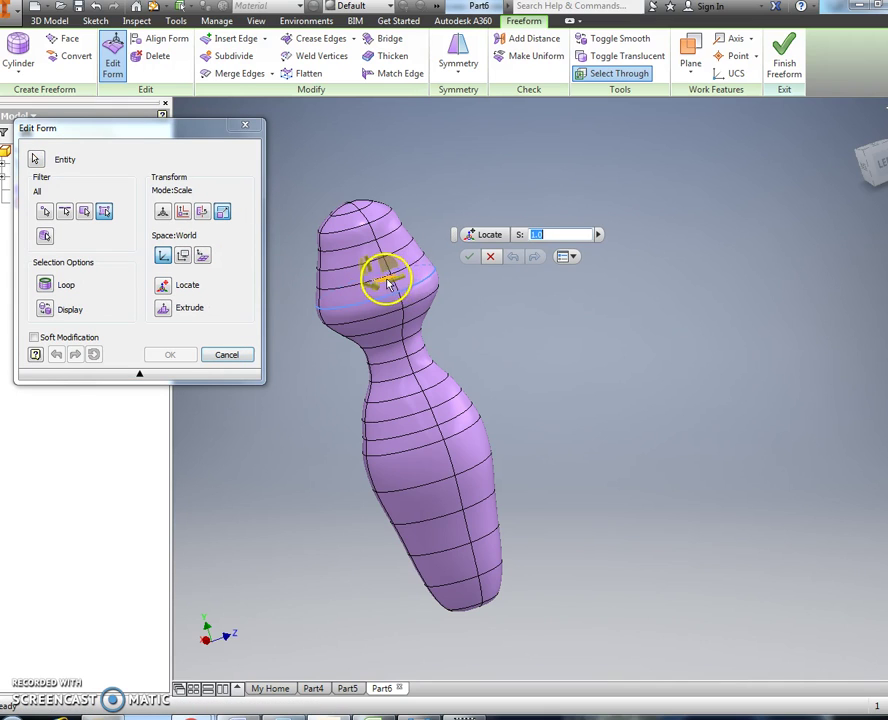
{"action": "left_click_drag", "start_coordinate": [388, 285], "coordinate": [385, 288]}
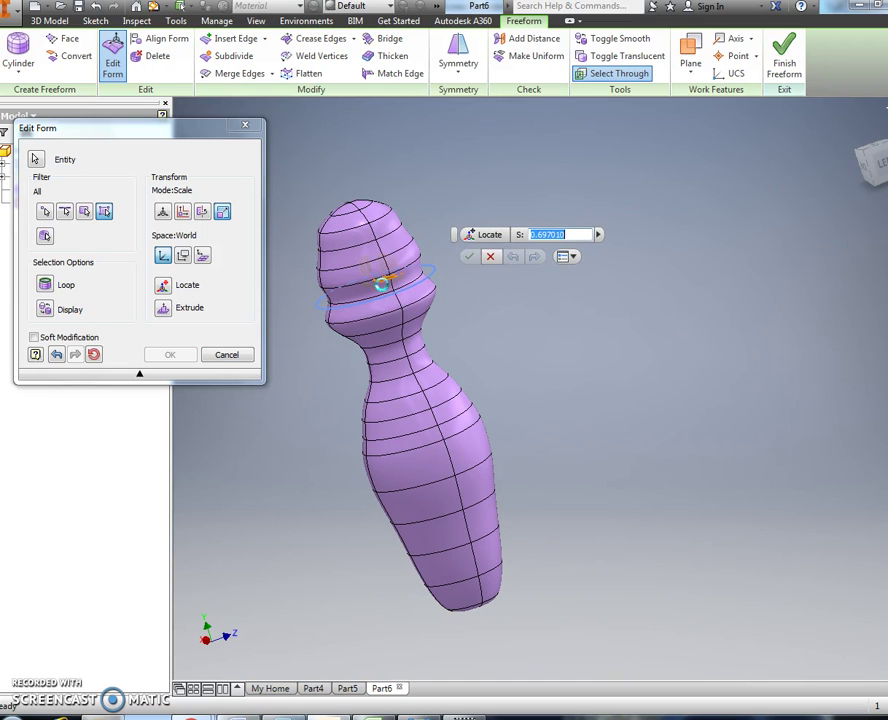
Scale the full edge loop directly below the one just reduced on the lower head to 0.65 and finish the form edit.
{"action": "left_click", "coordinate": [358, 325]}
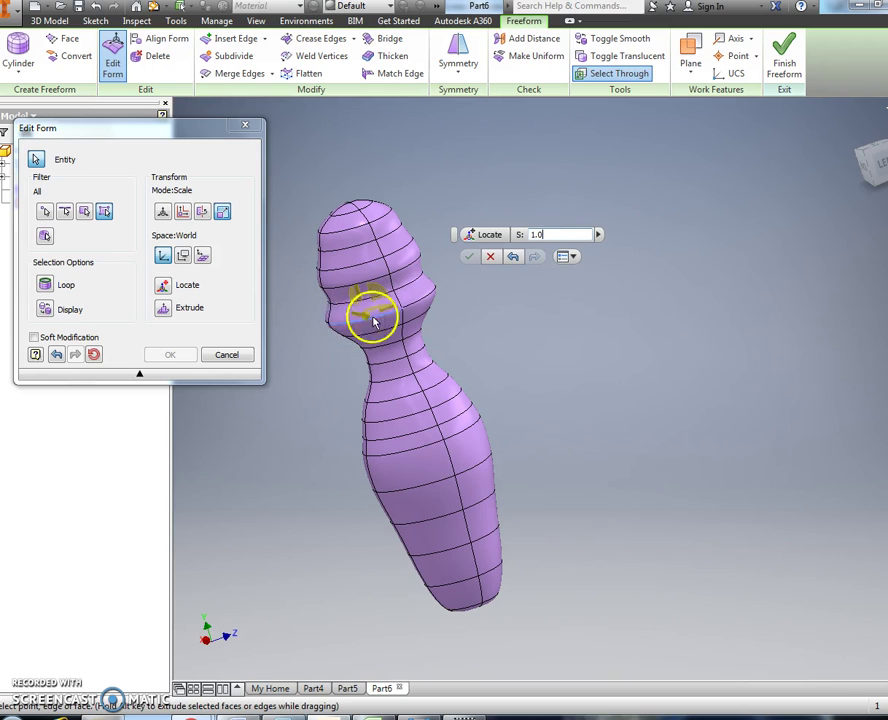
{"action": "left_click", "coordinate": [43, 287]}
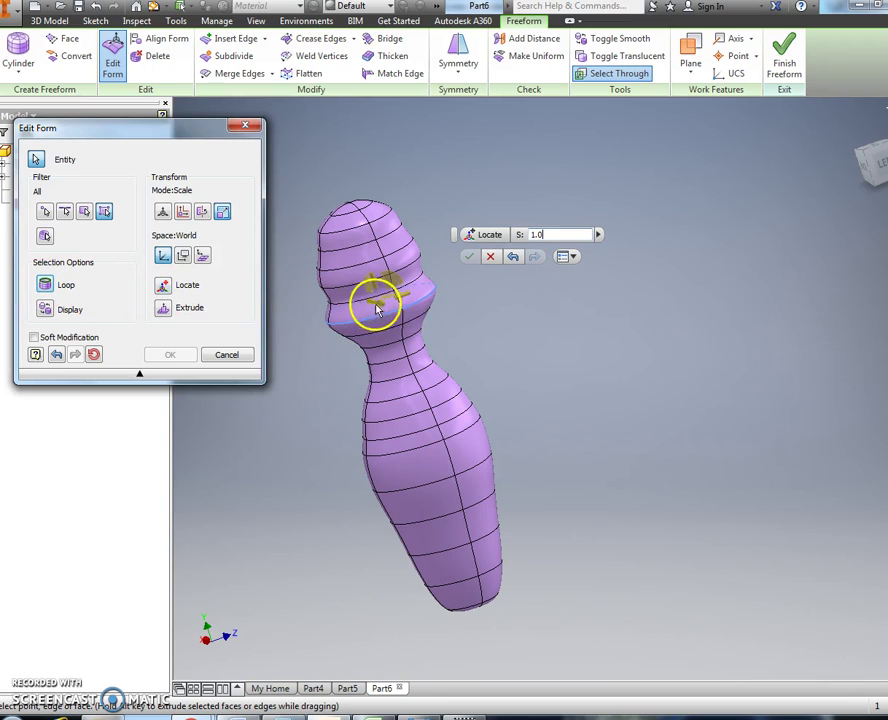
{"action": "left_click", "coordinate": [513, 256]}
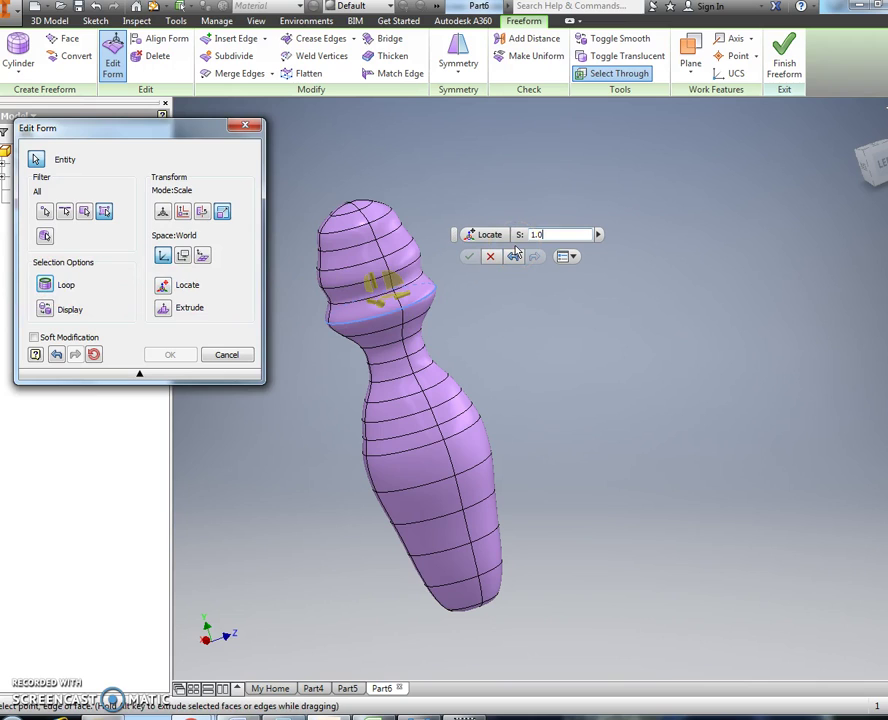
{"action": "left_click", "coordinate": [487, 237]}
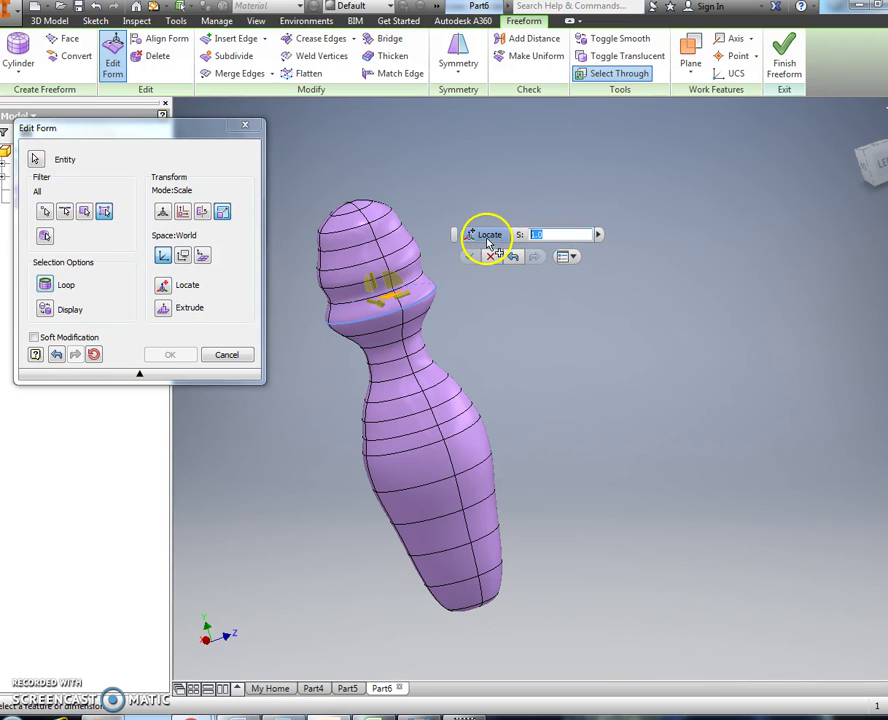
{"action": "key", "text": "Return"}
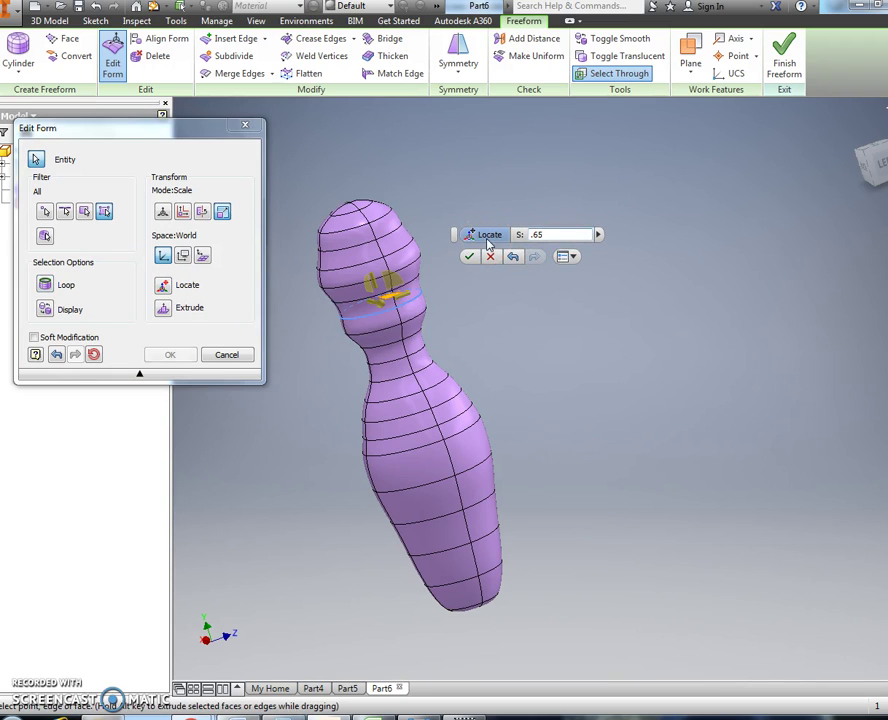
{"action": "left_click", "coordinate": [469, 256]}
Scale the full edge loop where the head meets the neck to 0.5.
{"action": "right_click", "coordinate": [418, 320]}
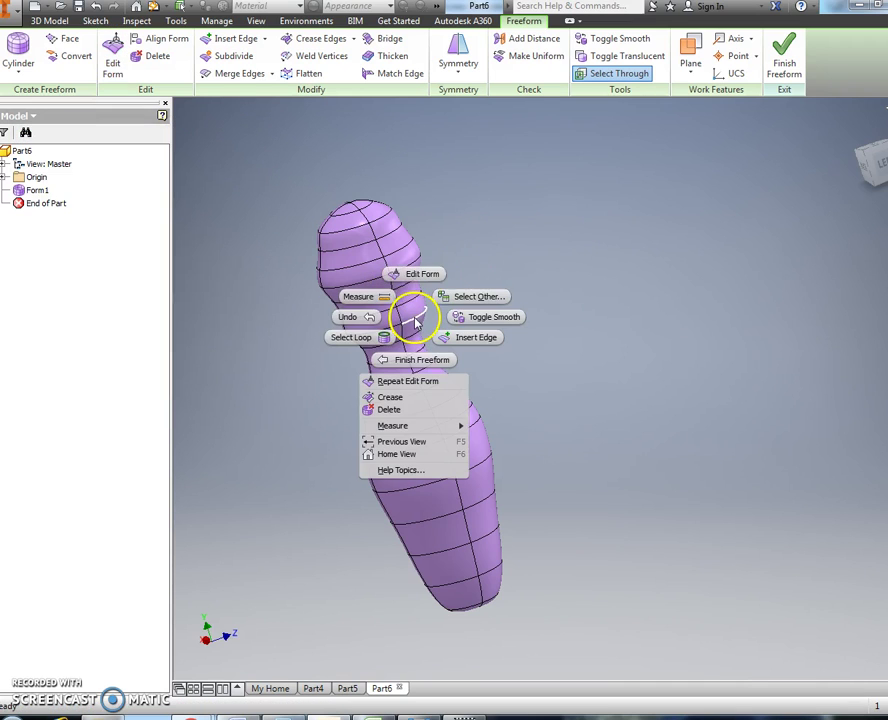
{"action": "left_click", "coordinate": [380, 339]}
{"action": "right_click", "coordinate": [408, 317]}
{"action": "left_click", "coordinate": [418, 277]}
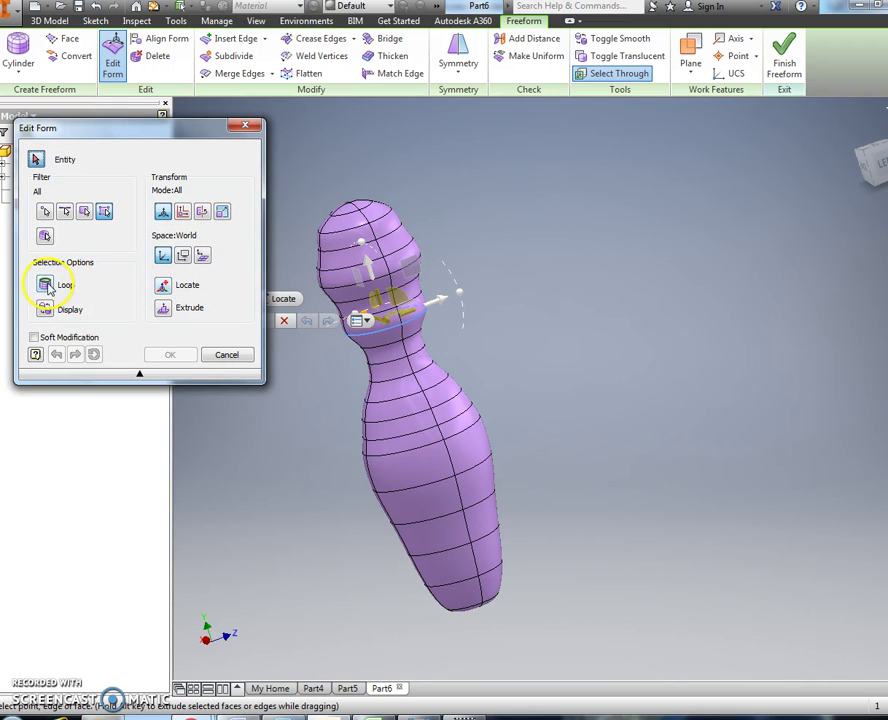
{"action": "left_click", "coordinate": [222, 211]}
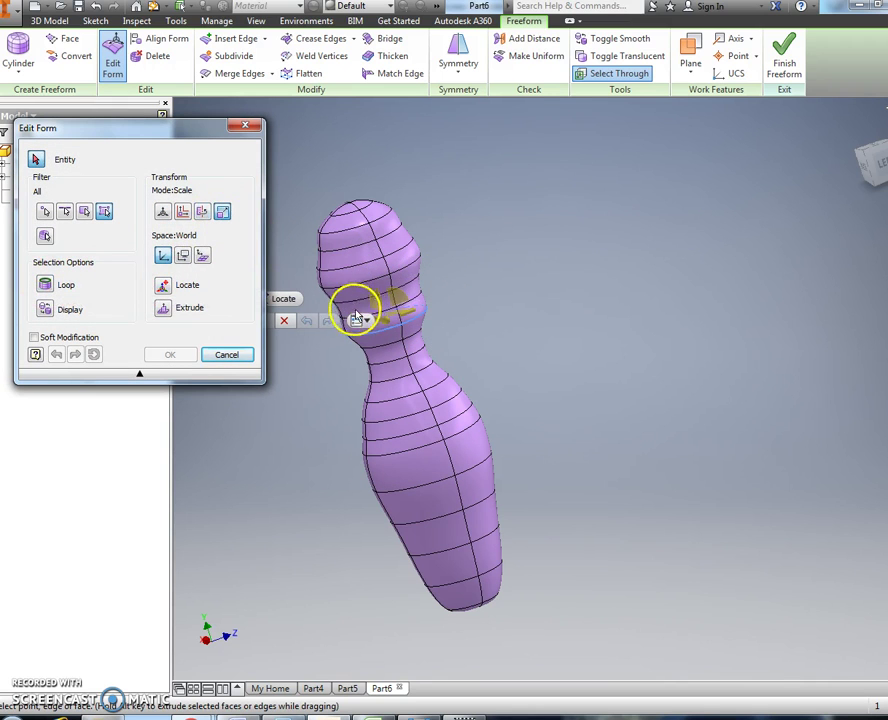
{"action": "left_click_drag", "start_coordinate": [401, 315], "coordinate": [397, 314]}
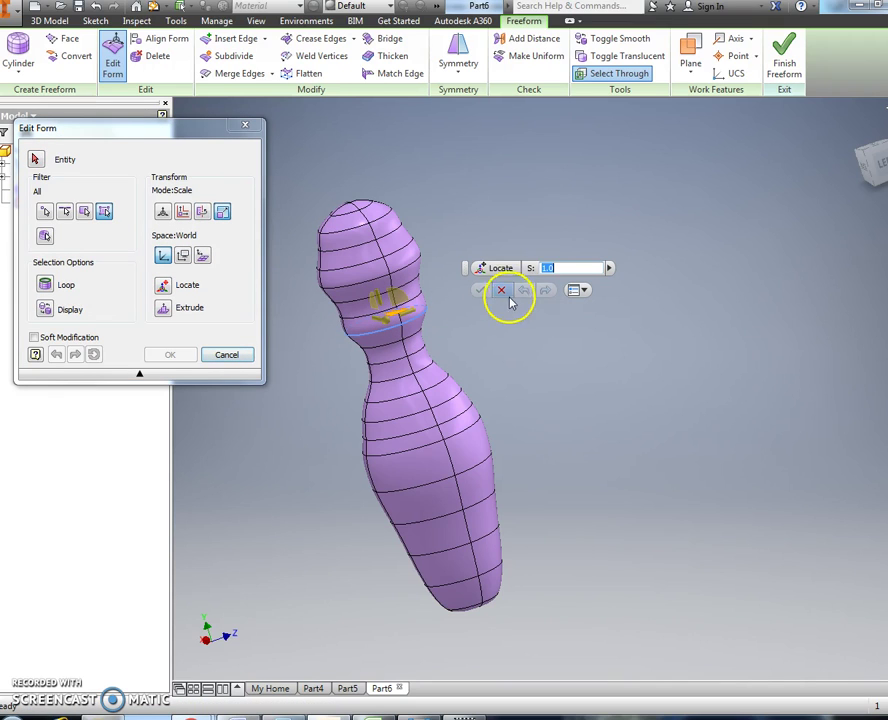
{"action": "type", "text": ".5"}
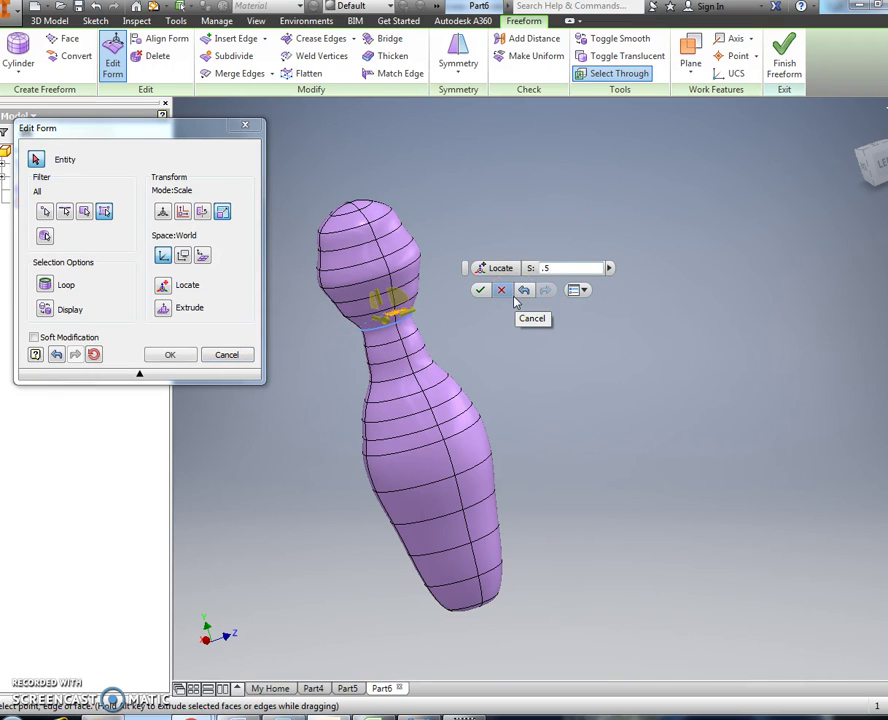
{"action": "left_click", "coordinate": [480, 290]}
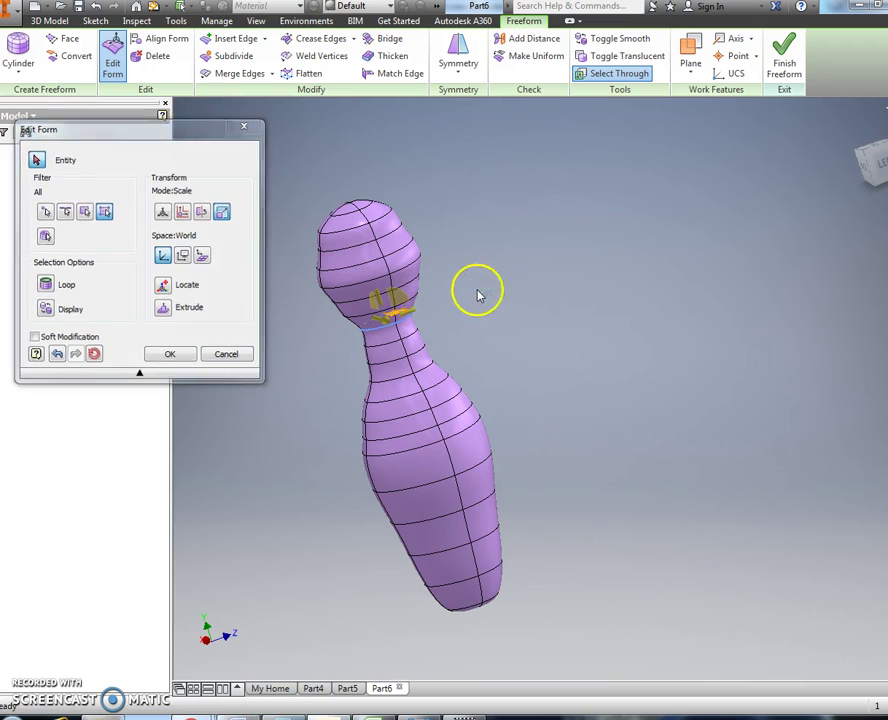
Scale the full edge loop around the bulging middle of the head to about 0.94 to soften the bulge.
{"action": "middle_click_drag", "start_coordinate": [486, 334], "coordinate": [434, 331], "text": "shift"}
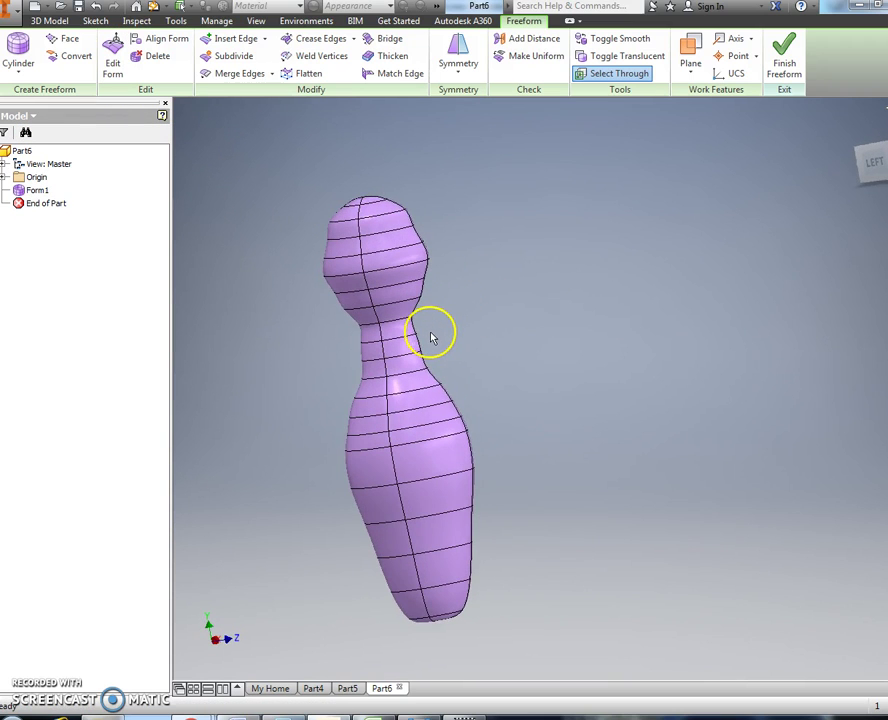
{"action": "right_click", "coordinate": [400, 272]}
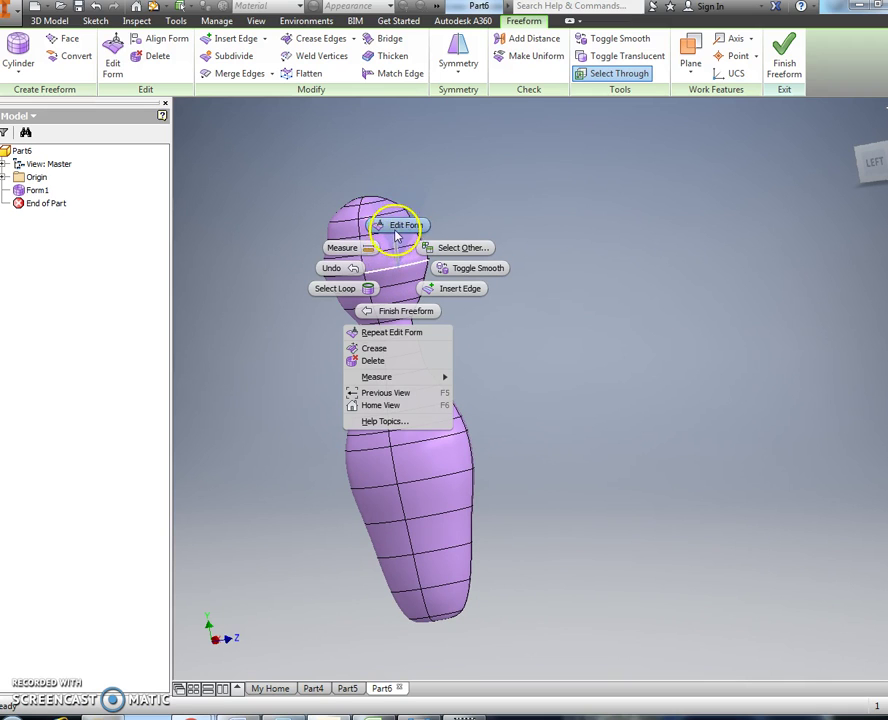
{"action": "left_click", "coordinate": [397, 227]}
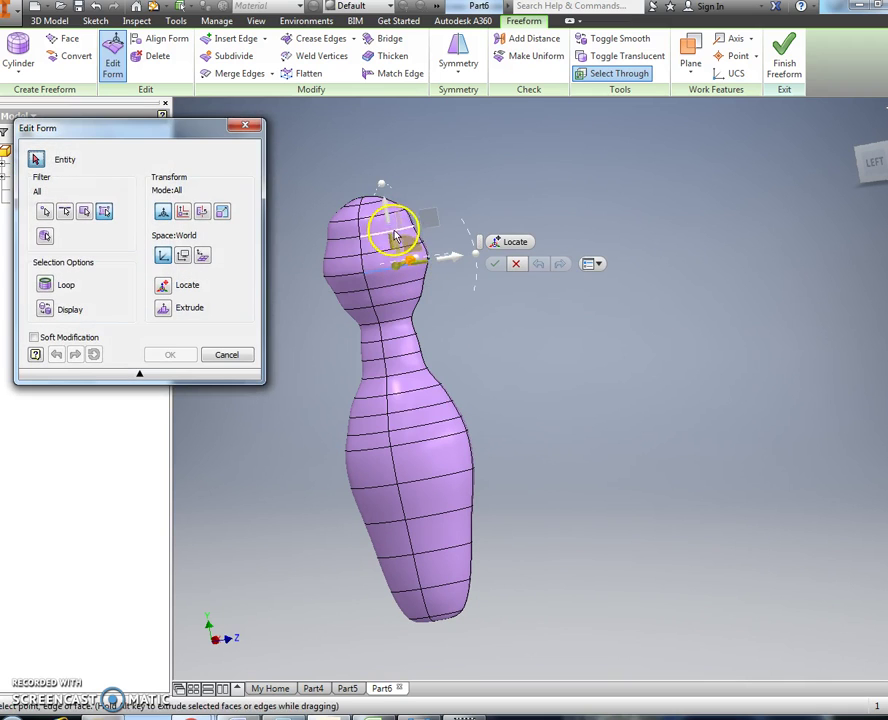
{"action": "left_click", "coordinate": [45, 284]}
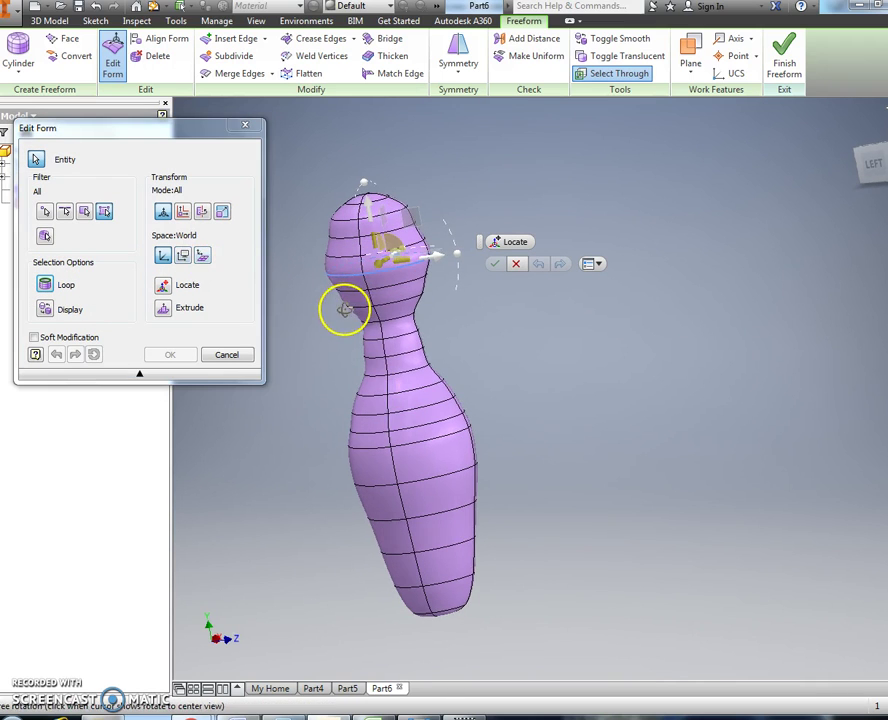
{"action": "left_click", "coordinate": [222, 211]}
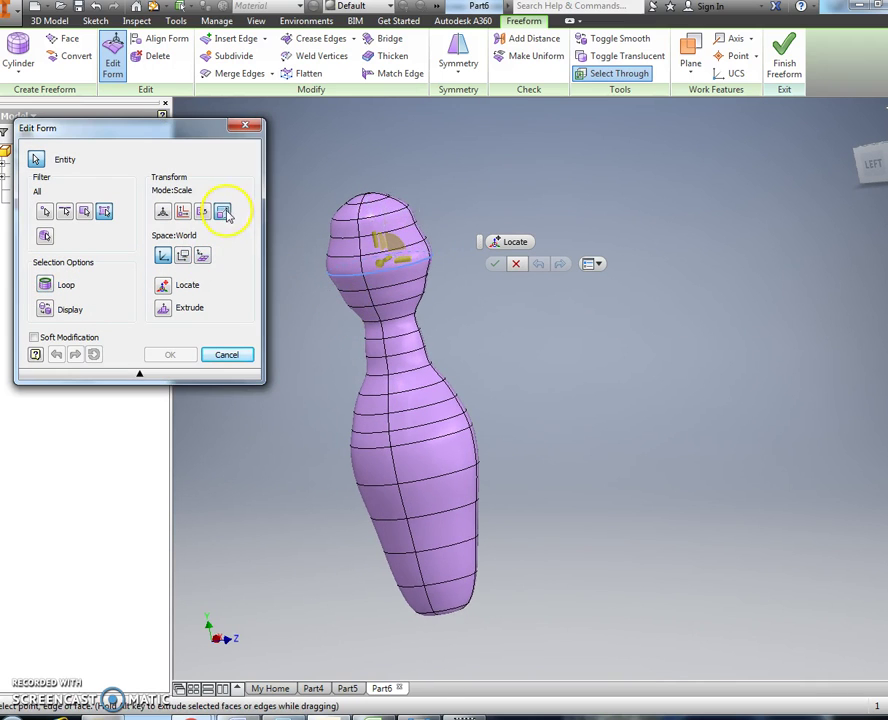
{"action": "left_click", "coordinate": [408, 262]}
{"action": "middle_click_drag", "start_coordinate": [456, 306], "coordinate": [431, 299], "text": "shift"}
{"action": "left_click_drag", "start_coordinate": [420, 255], "coordinate": [416, 253]}
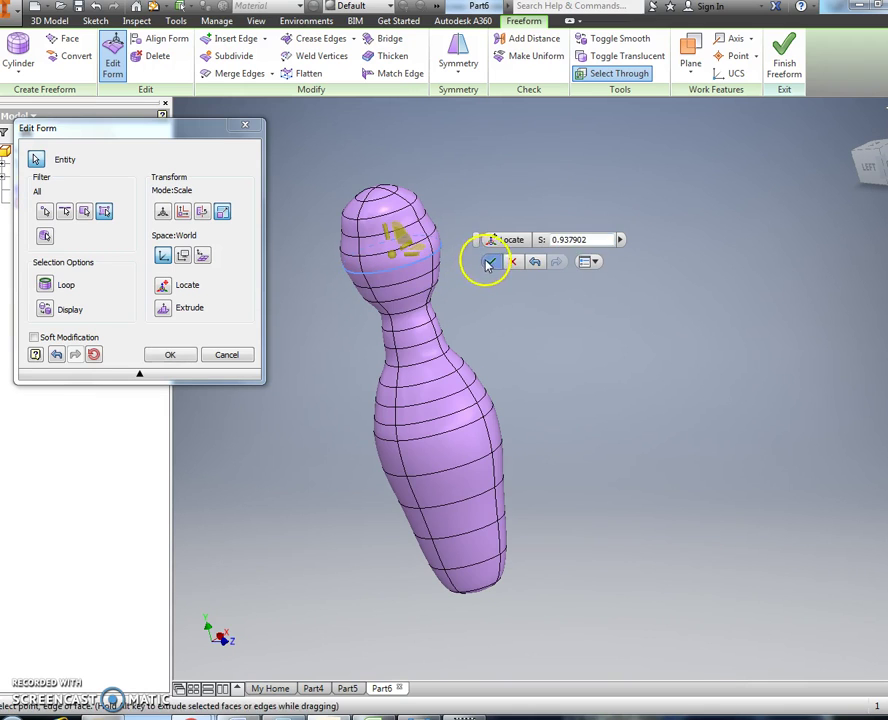
{"action": "left_click", "coordinate": [492, 264]}
Scale the full edge loop just above the top of the neck slightly inward to round the head's underside.
{"action": "middle_click_drag", "start_coordinate": [466, 305], "coordinate": [437, 291], "text": "shift"}
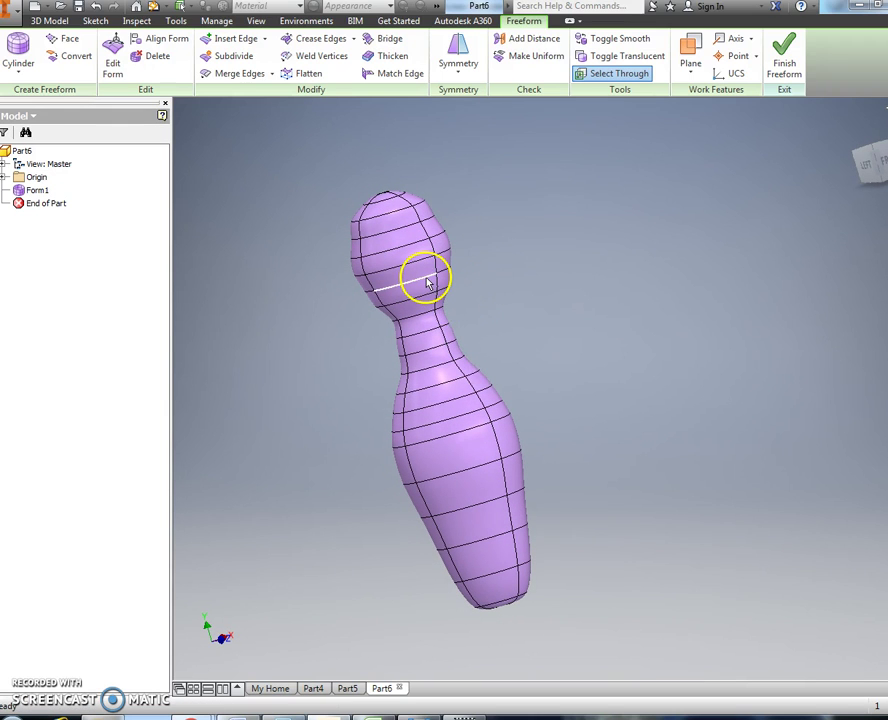
{"action": "right_click", "coordinate": [429, 298]}
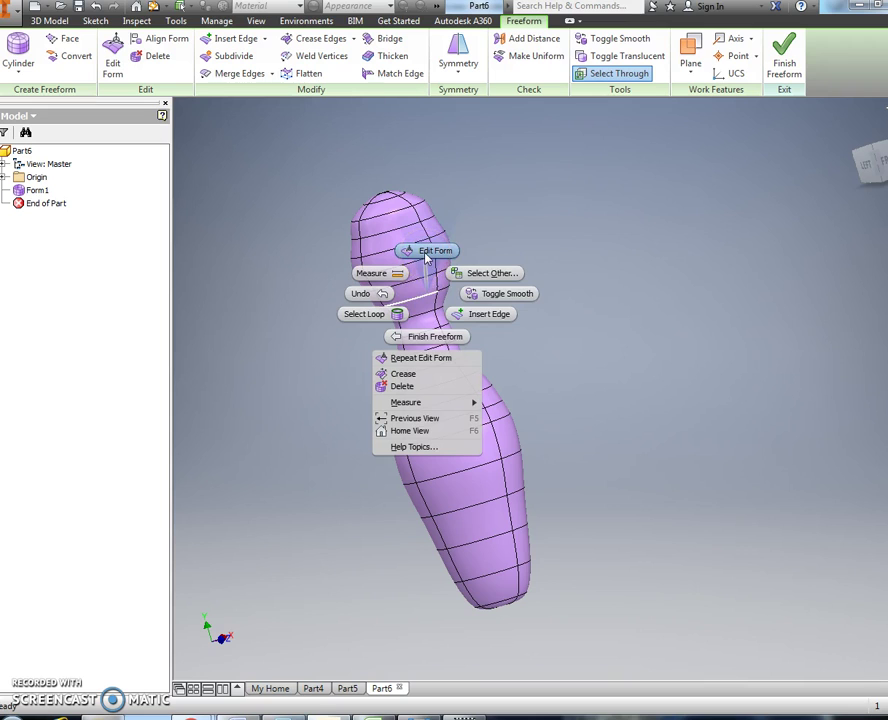
{"action": "left_click", "coordinate": [396, 316]}
{"action": "right_click", "coordinate": [409, 300]}
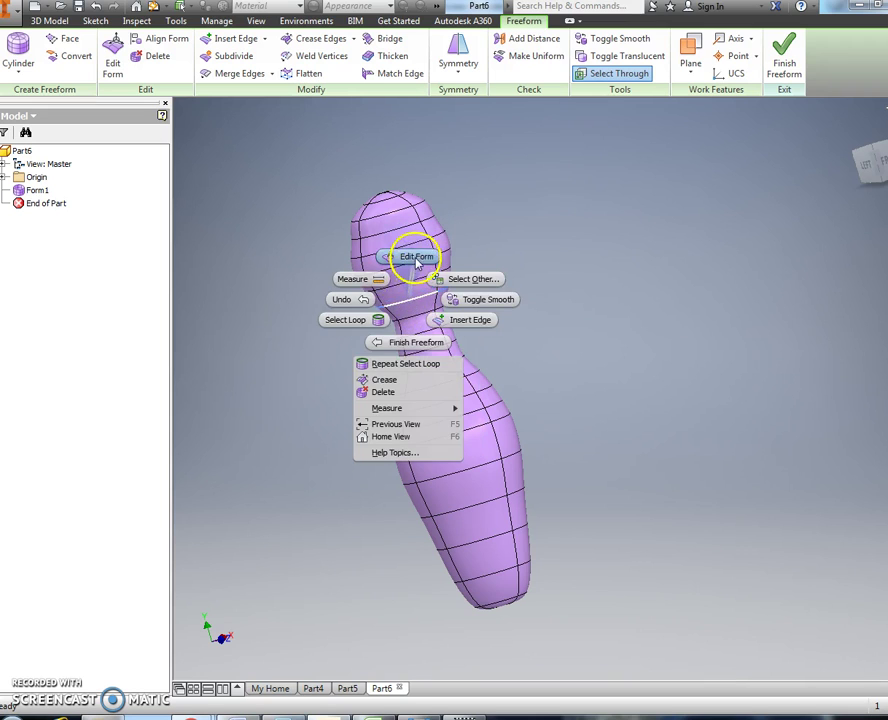
{"action": "left_click", "coordinate": [413, 257]}
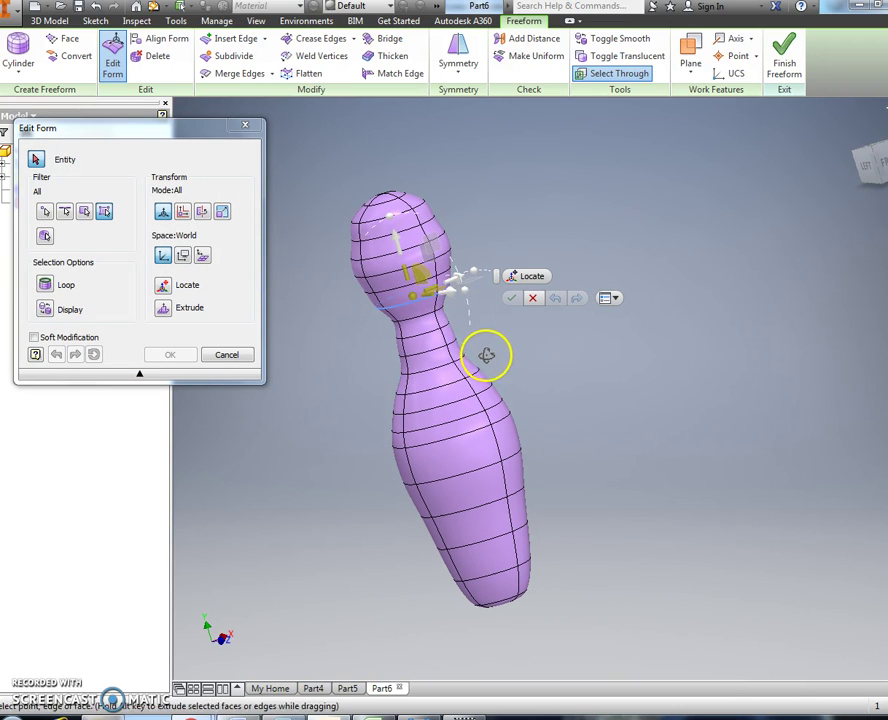
{"action": "left_click", "coordinate": [225, 216]}
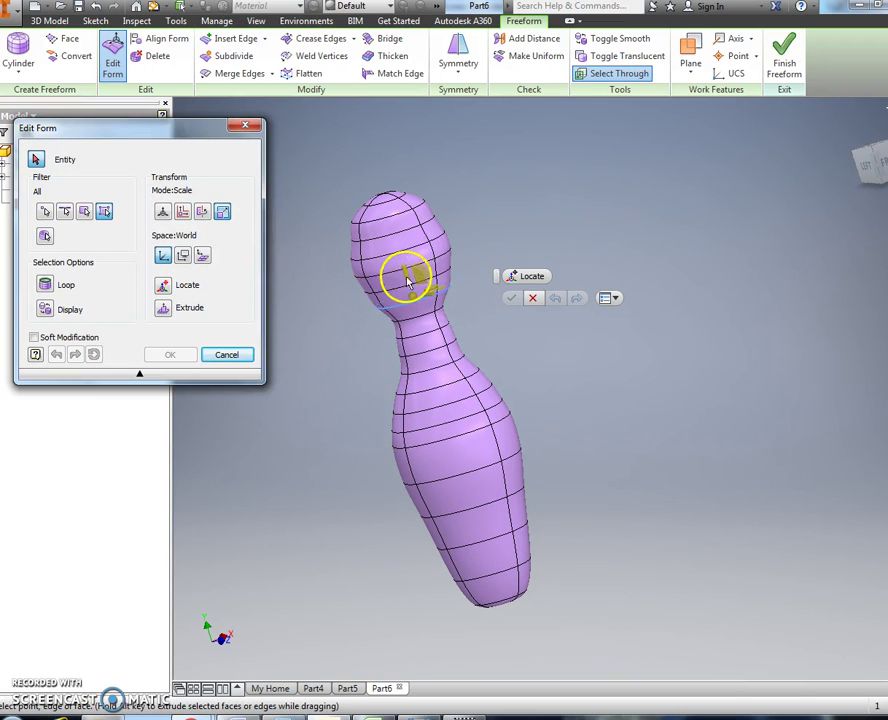
{"action": "mouse_move", "coordinate": [437, 293]}
{"action": "left_mouse_down"}
{"action": "mouse_move", "coordinate": [430, 295]}
{"action": "mouse_move", "coordinate": [440, 301]}
{"action": "left_mouse_up"}
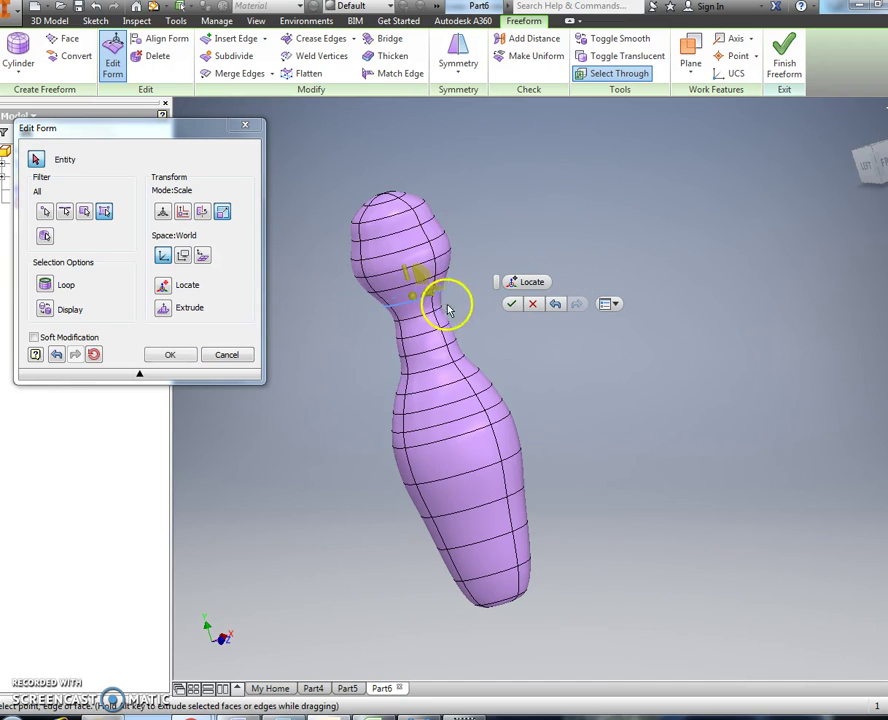
{"action": "left_click", "coordinate": [511, 304]}
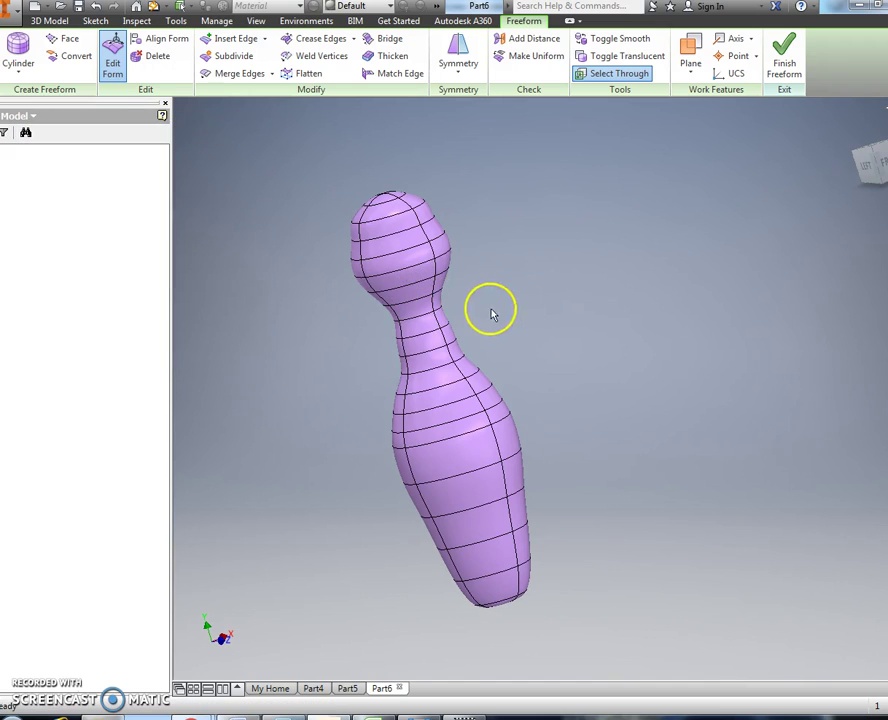
Scale the full edge loop at the base of the neck slightly outward to smooth the transition into the body.
{"action": "right_click", "coordinate": [438, 372]}
{"action": "left_click", "coordinate": [405, 386]}
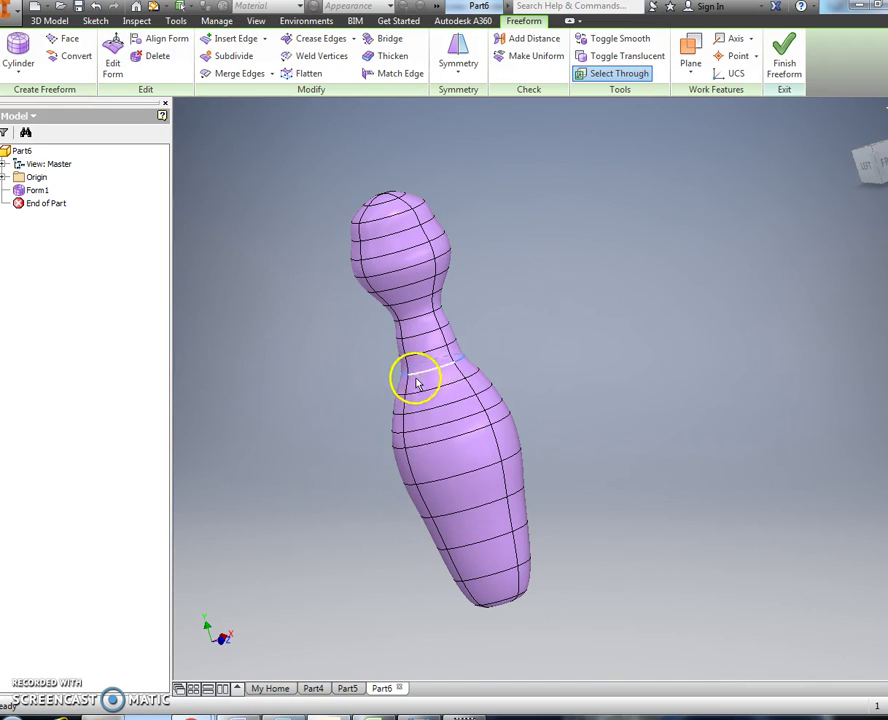
{"action": "right_click", "coordinate": [422, 368]}
{"action": "left_click", "coordinate": [430, 330]}
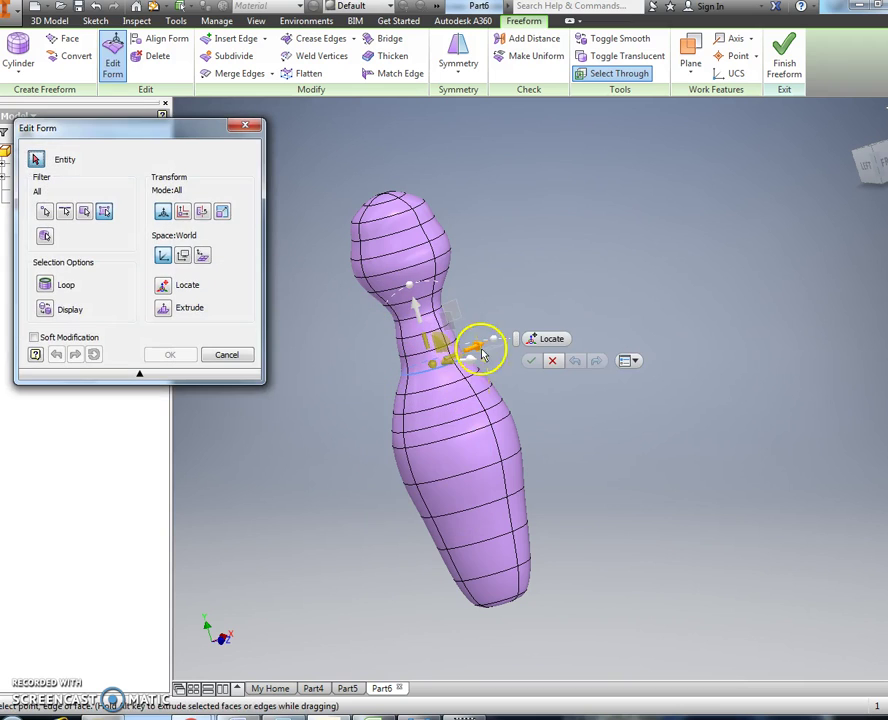
{"action": "left_click", "coordinate": [220, 212]}
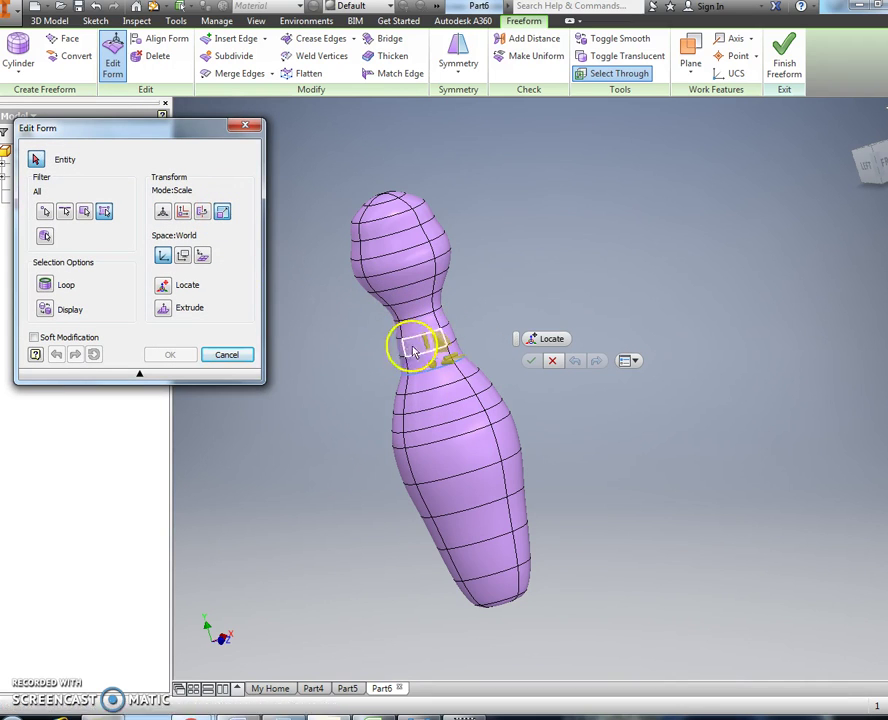
{"action": "left_click_drag", "start_coordinate": [456, 357], "coordinate": [467, 359]}
{"action": "left_click", "coordinate": [530, 374]}
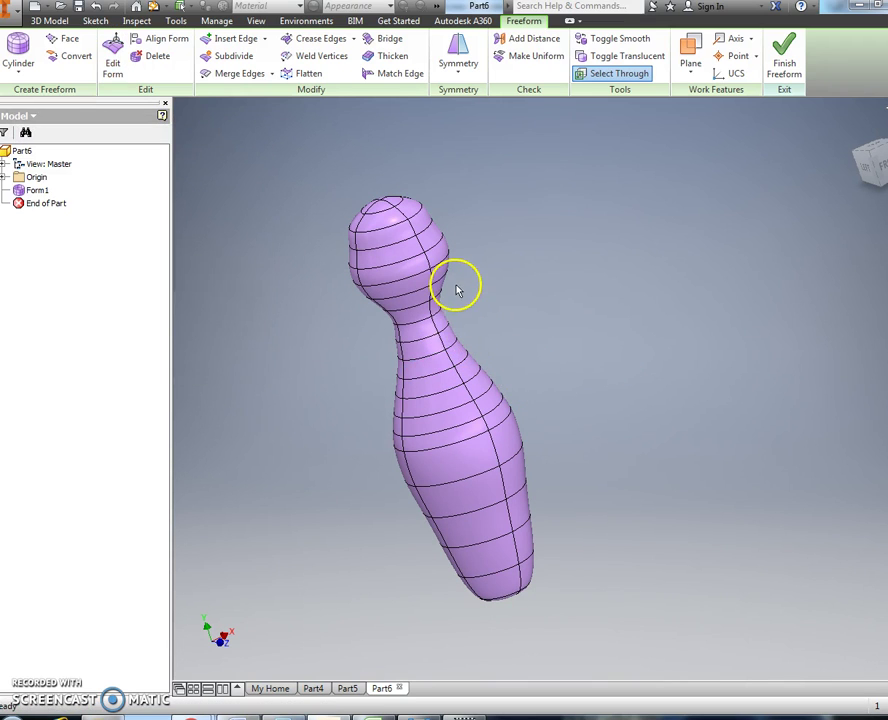
Scale the full edge loop on the head's underside, just below its widest part, slightly inward.
{"action": "right_click", "coordinate": [443, 286]}
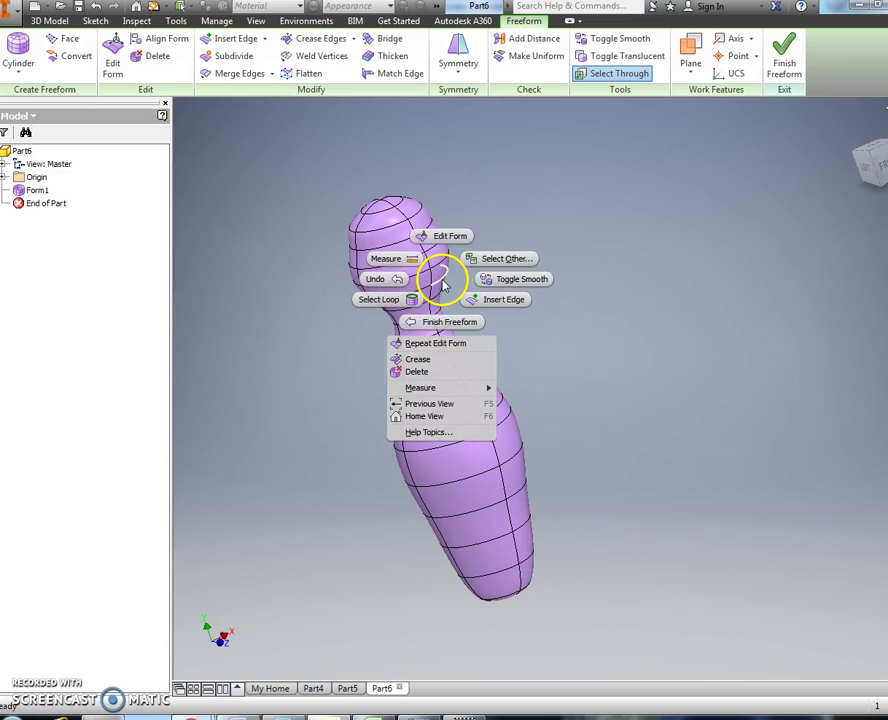
{"action": "left_click", "coordinate": [452, 237]}
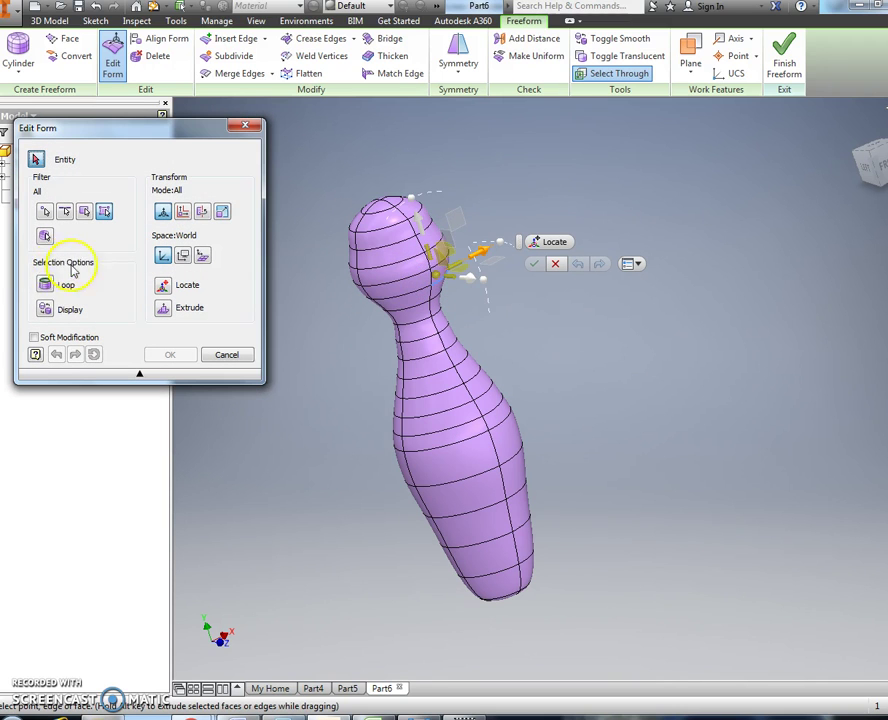
{"action": "left_click", "coordinate": [222, 211]}
{"action": "left_click_drag", "start_coordinate": [432, 286], "coordinate": [422, 277]}
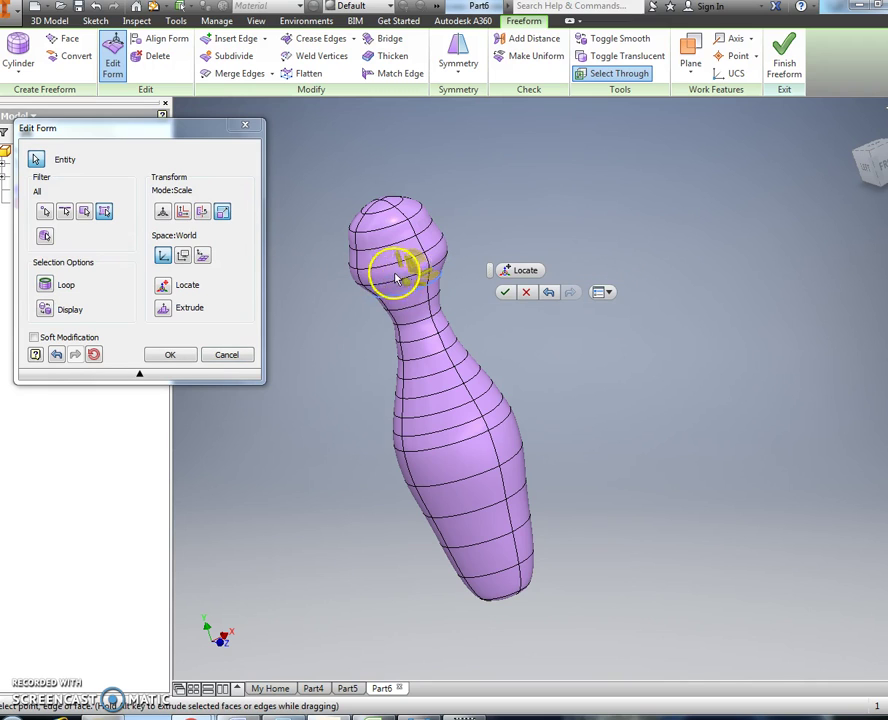
Scale the next two full edge loops up across the head's bulge inward, the lower one to about 0.90.
{"action": "left_click", "coordinate": [390, 287]}
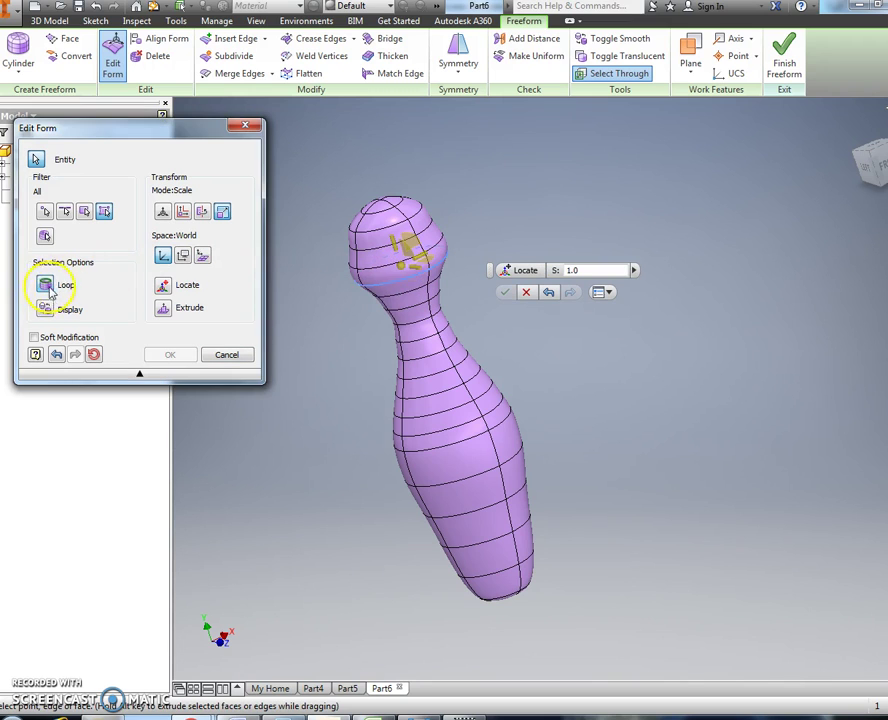
{"action": "left_click_drag", "start_coordinate": [430, 263], "coordinate": [426, 267]}
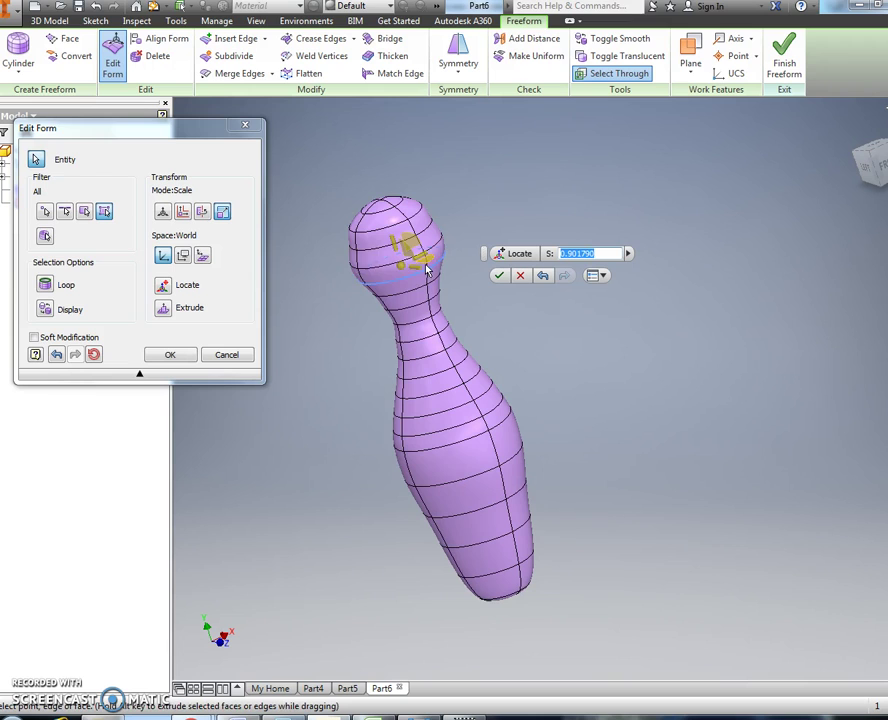
{"action": "left_click", "coordinate": [387, 267]}
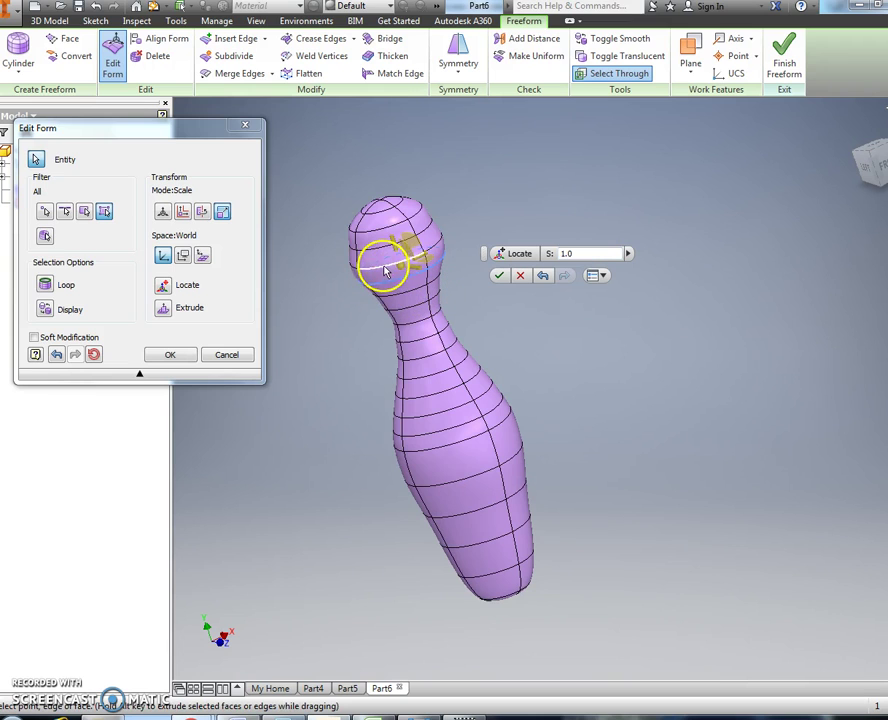
{"action": "left_click", "coordinate": [50, 282]}
{"action": "left_click_drag", "start_coordinate": [421, 242], "coordinate": [415, 246]}
Scale the full edge loop just above the middle of the head slightly inward to narrow the head.
{"action": "left_click", "coordinate": [388, 249]}
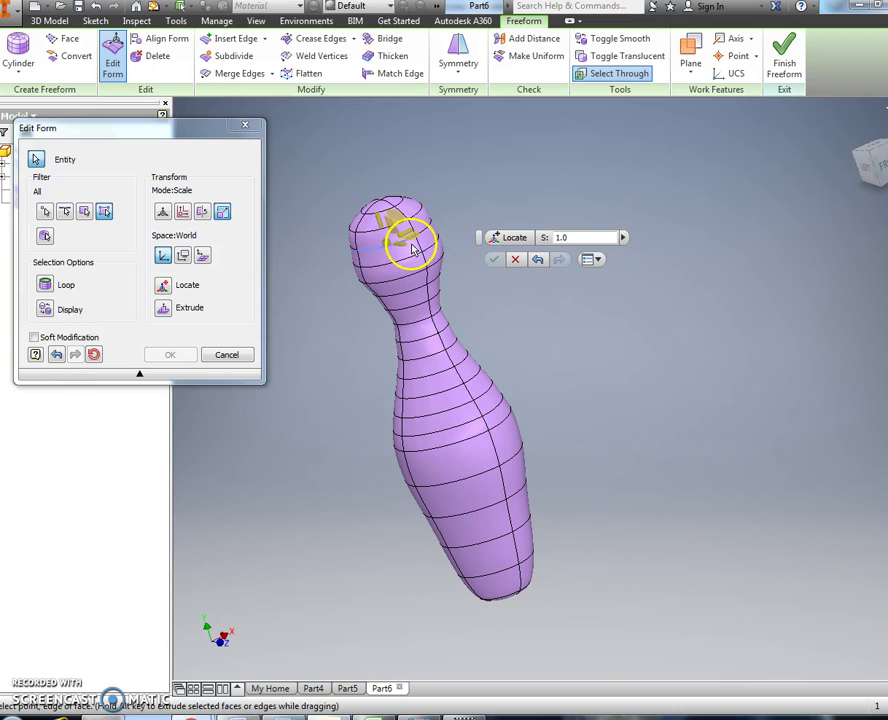
{"action": "left_click", "coordinate": [46, 285]}
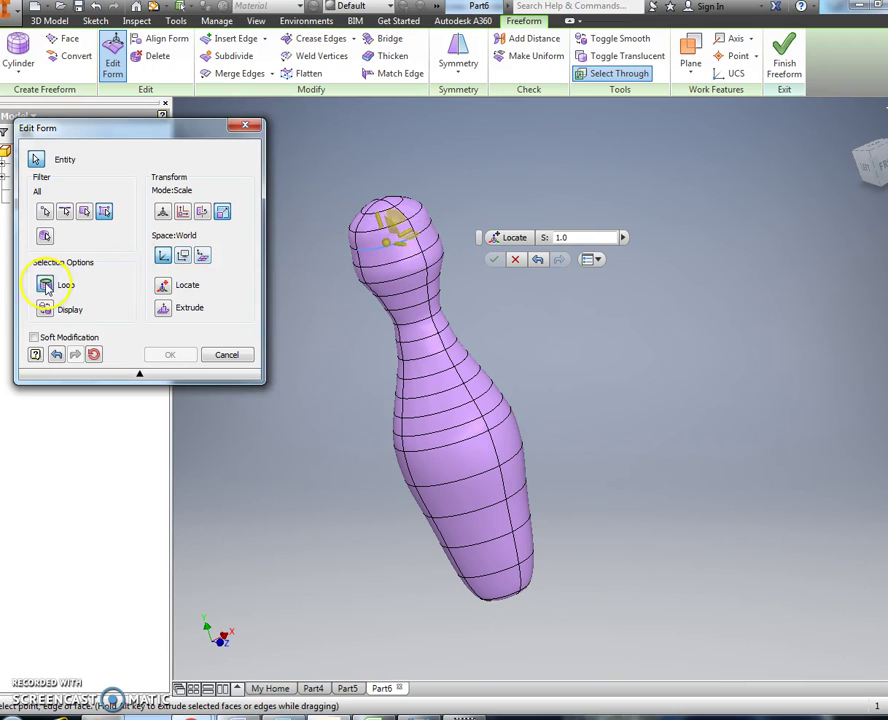
{"action": "left_click", "coordinate": [416, 228]}
{"action": "left_click_drag", "start_coordinate": [416, 228], "coordinate": [388, 235]}
Scale the full edge loop near the top of the head to about 0.78 to round the crown.
{"action": "left_click", "coordinate": [382, 232]}
{"action": "left_click", "coordinate": [46, 285]}
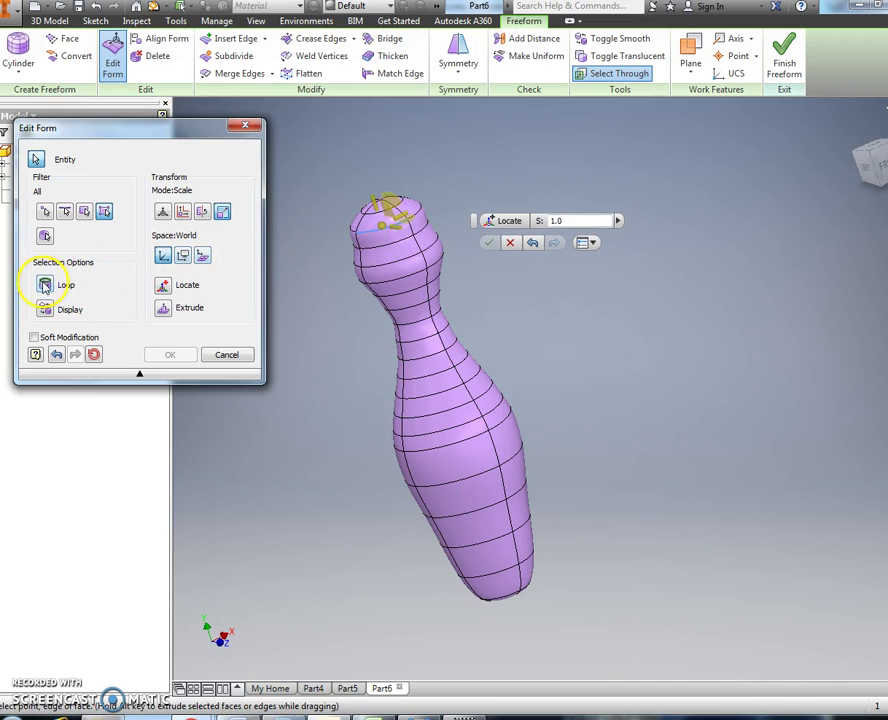
{"action": "left_click", "coordinate": [228, 213]}
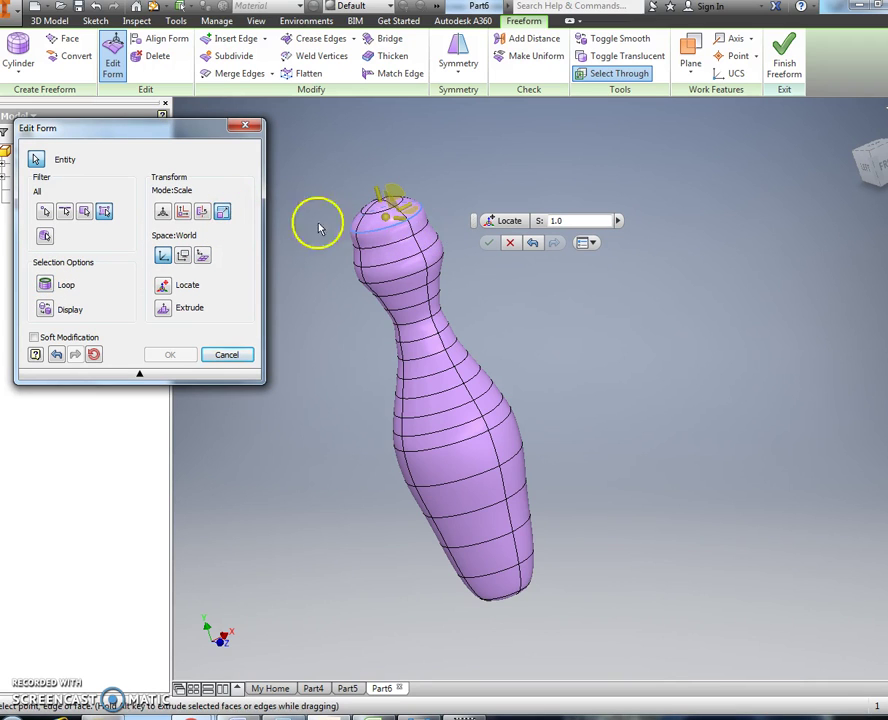
{"action": "left_click_drag", "start_coordinate": [418, 219], "coordinate": [409, 214]}
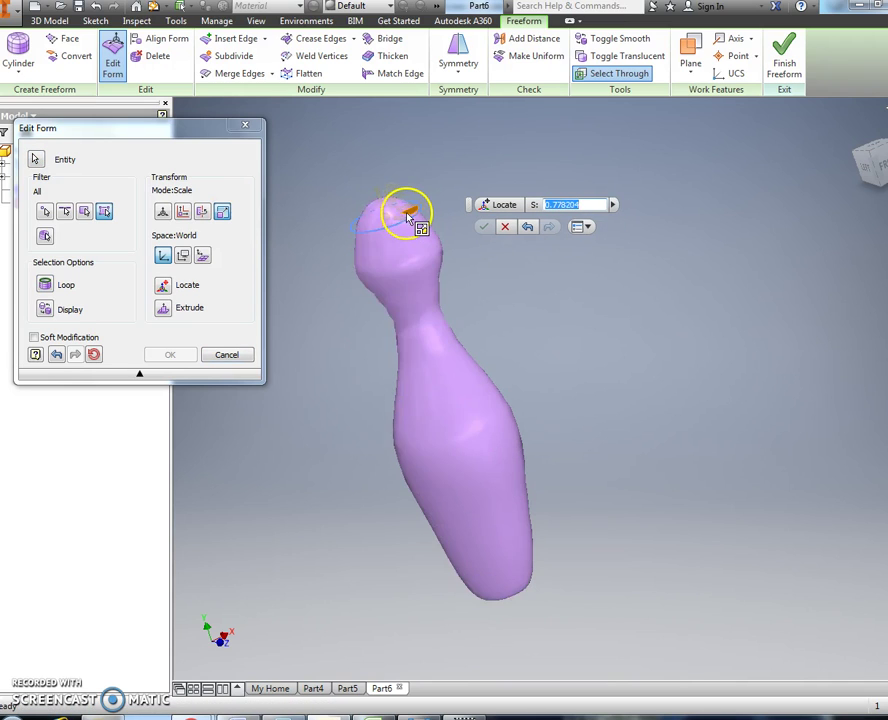